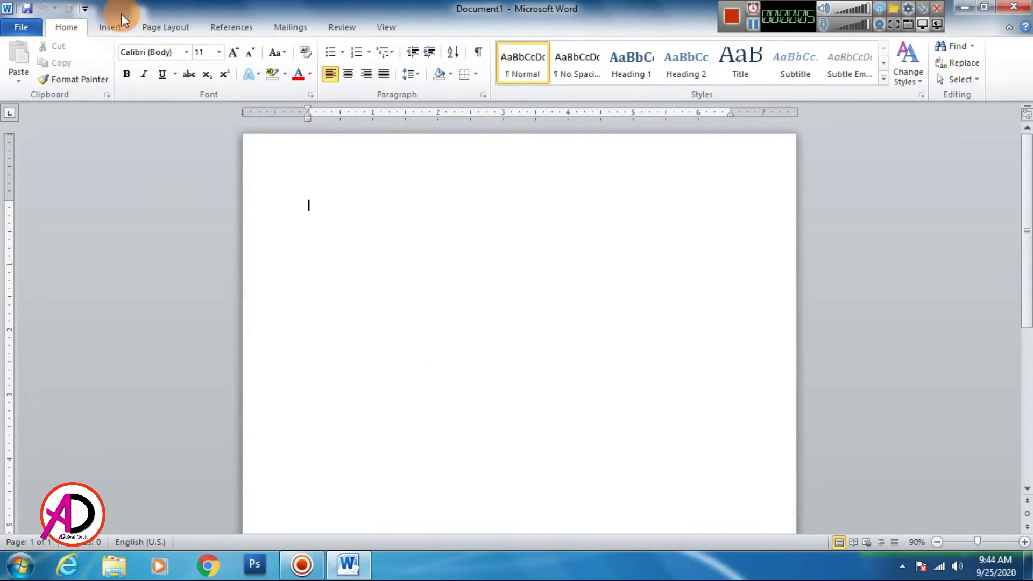
- Give the page a black background, Narrow margins, Landscape orientation and a chosen paper size
click(142, 28)
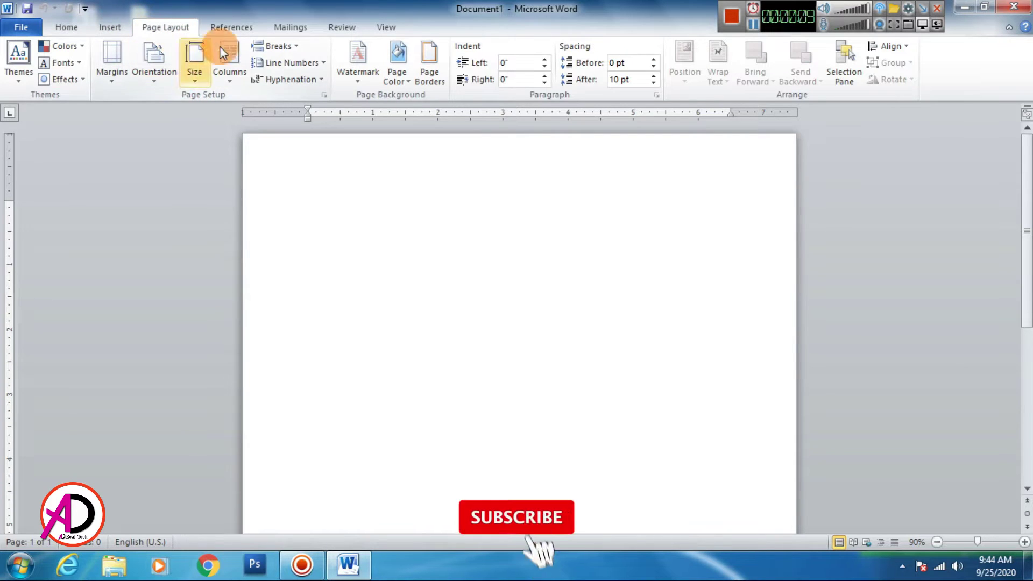
click(393, 78)
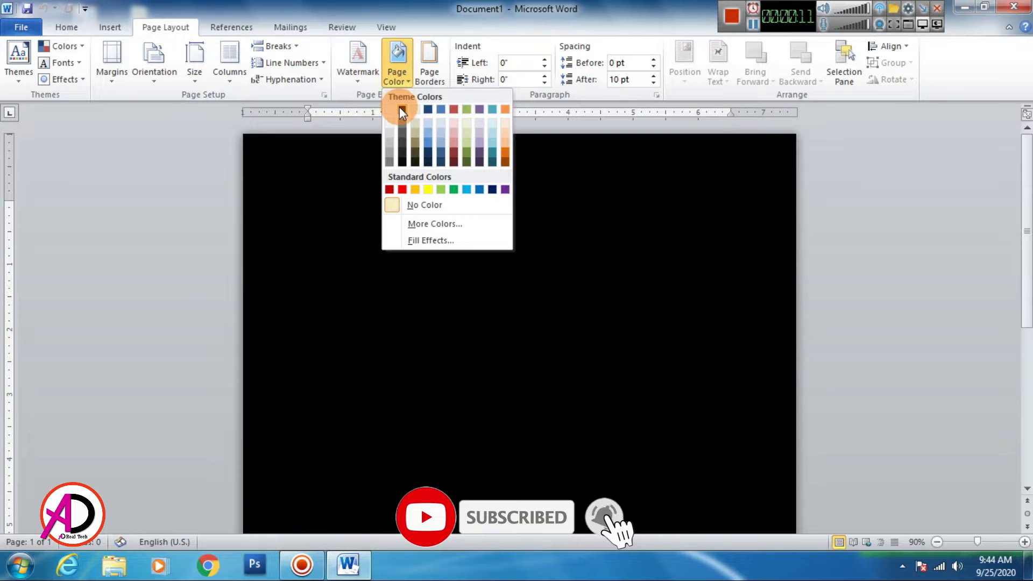
click(399, 106)
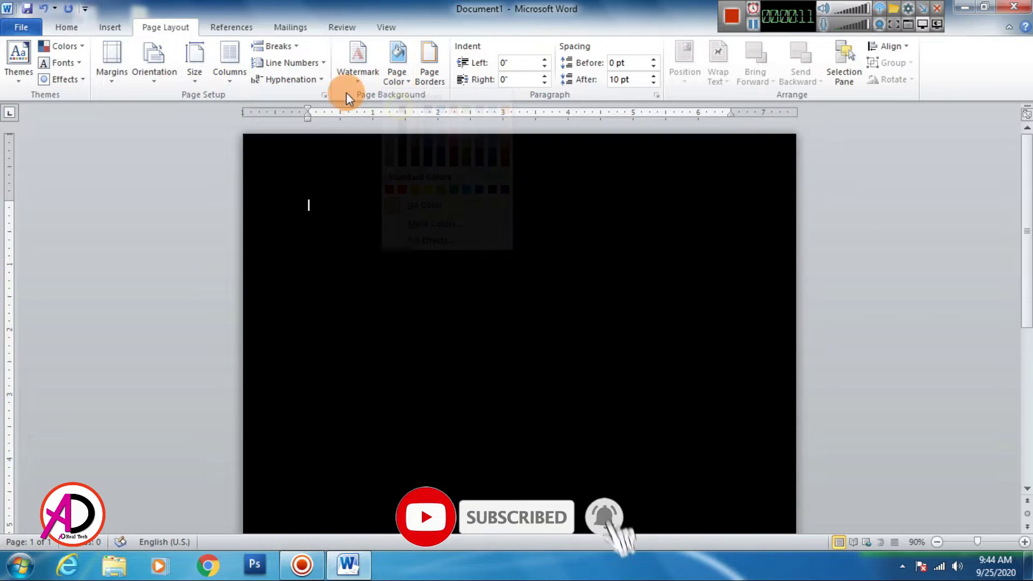
click(117, 78)
click(110, 188)
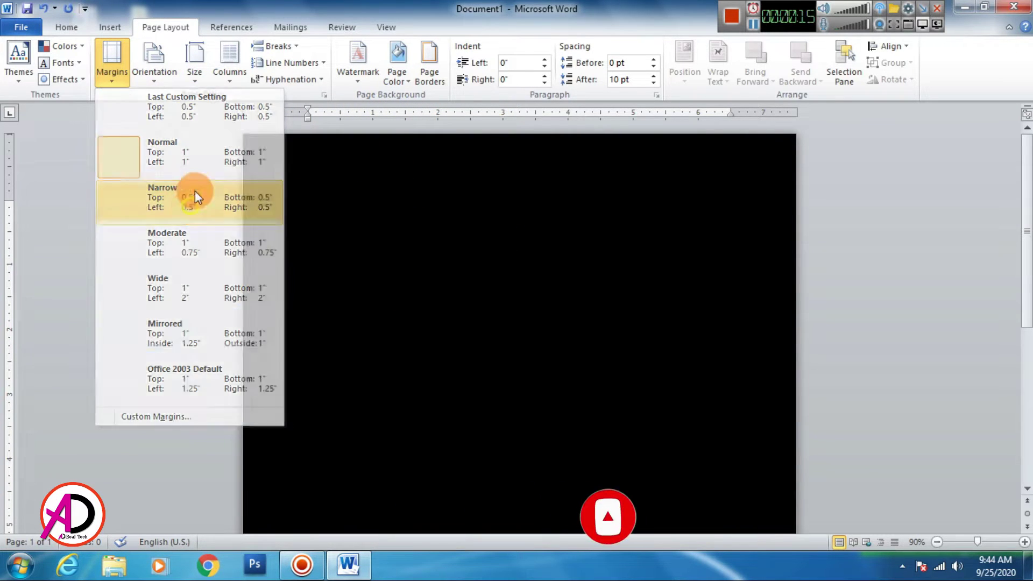
click(153, 66)
click(165, 148)
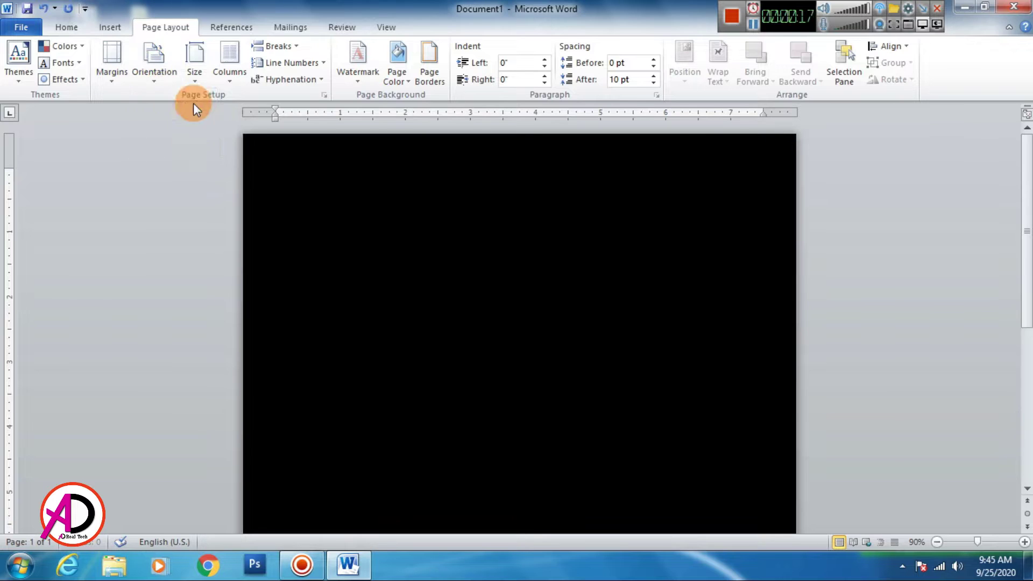
click(194, 78)
click(202, 270)
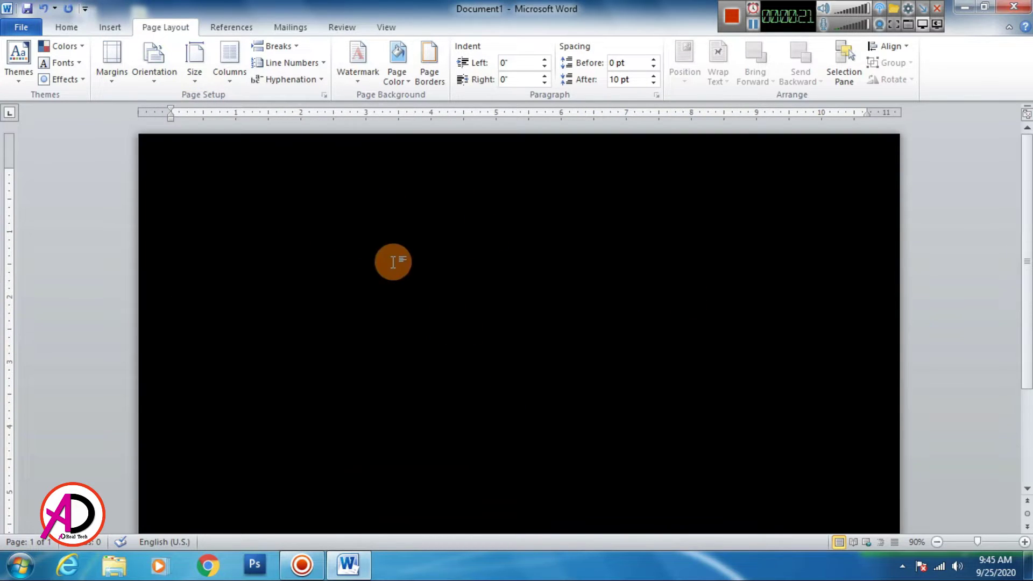
scroll(379, 249, down, 1)
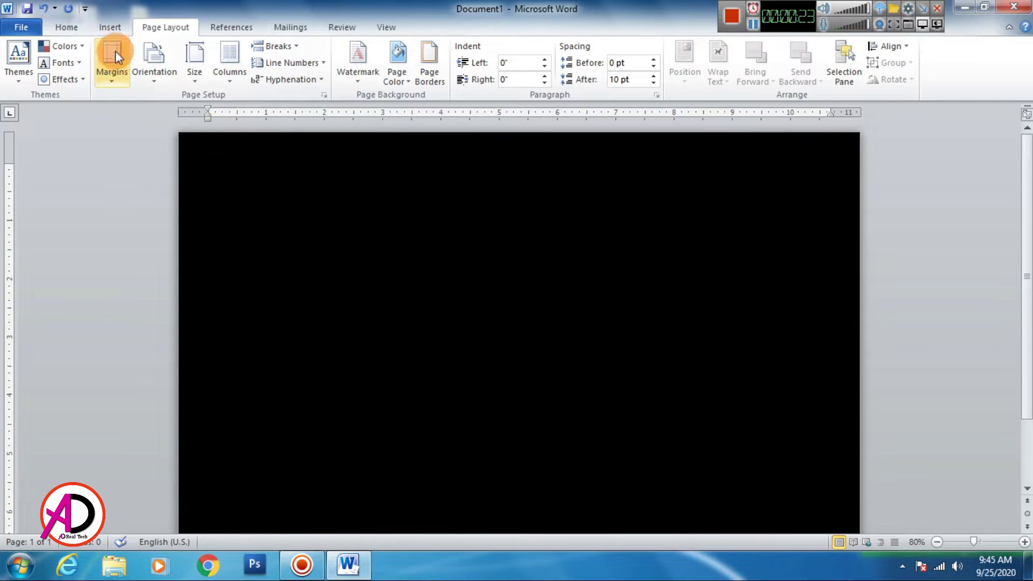
- Draw a blue chord shape near the centre of the page
click(104, 27)
click(221, 65)
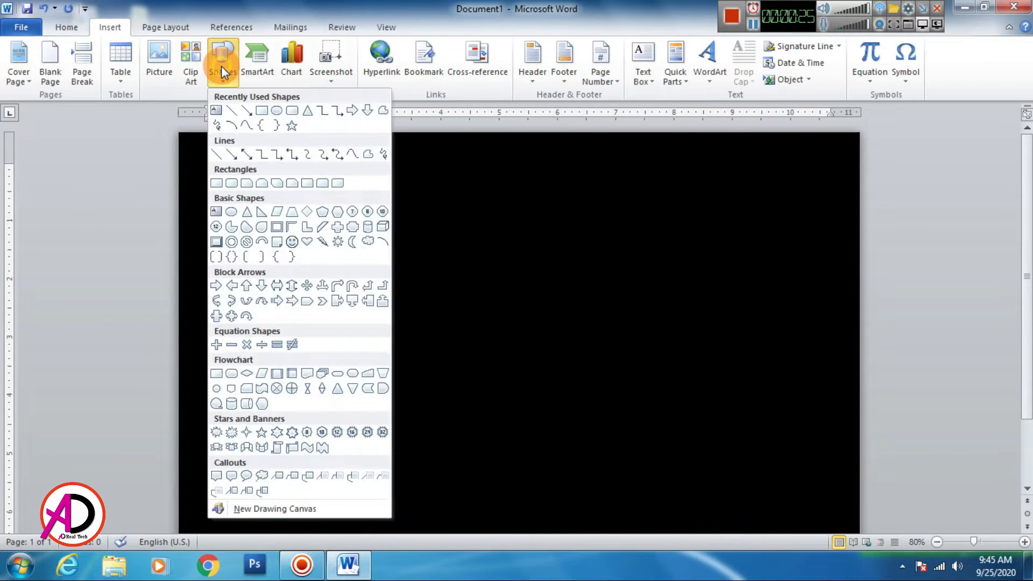
click(244, 232)
drag(445, 256, 578, 370)
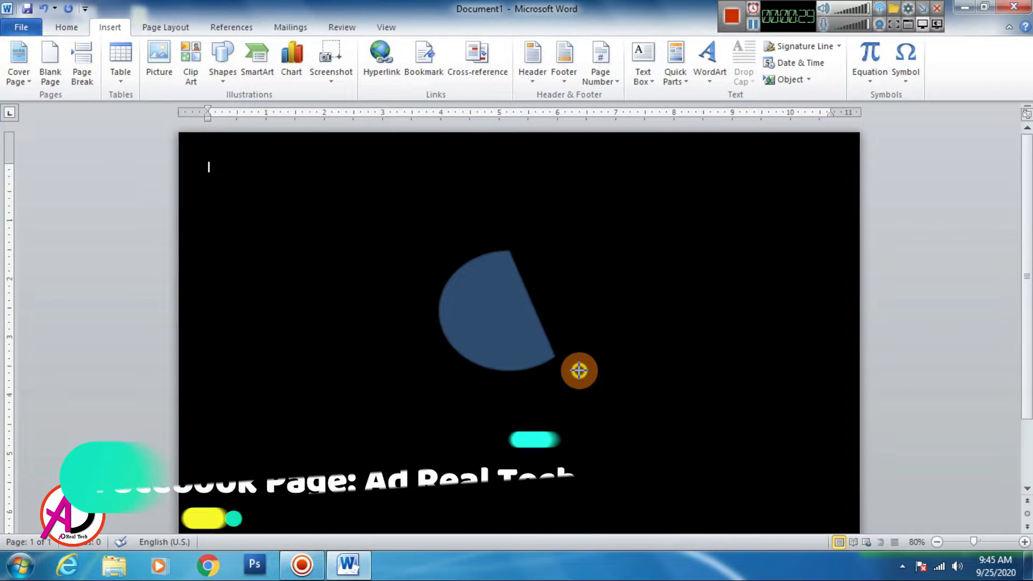
drag(579, 370, 597, 393)
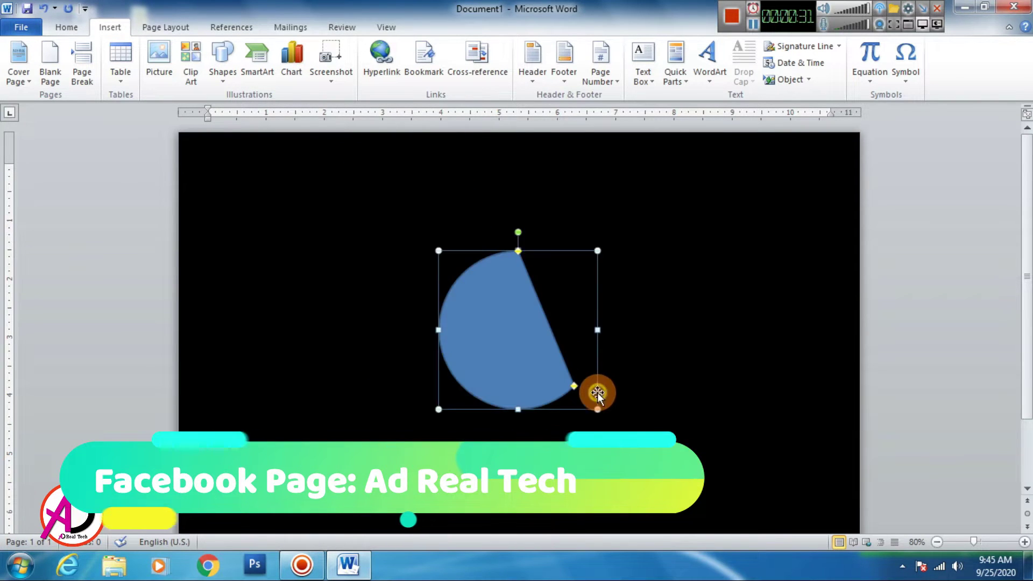
- Rotate the chord 90° left, reshape it into a bowl with the flat edge up, and move it up-left
click(918, 79)
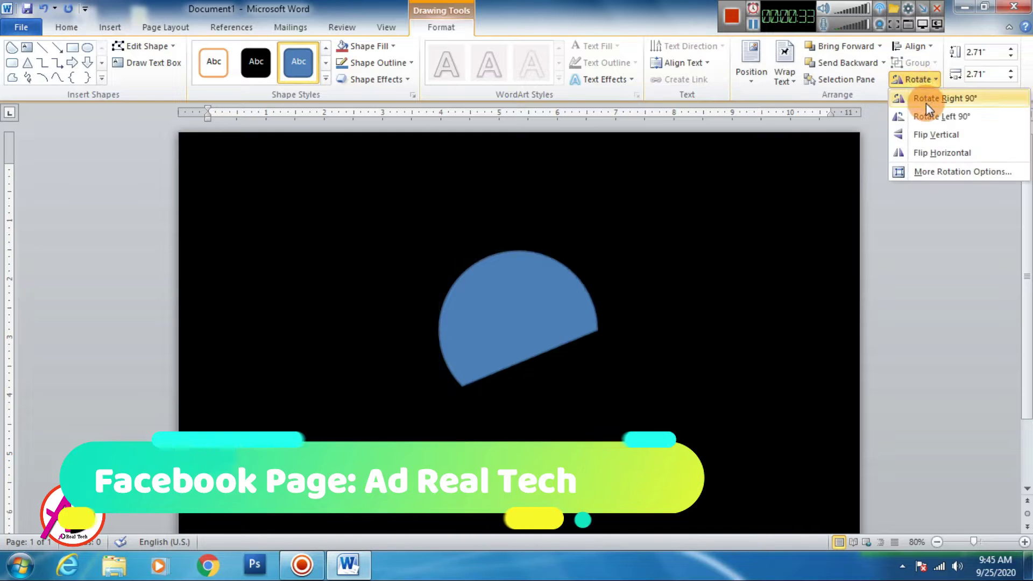
click(928, 122)
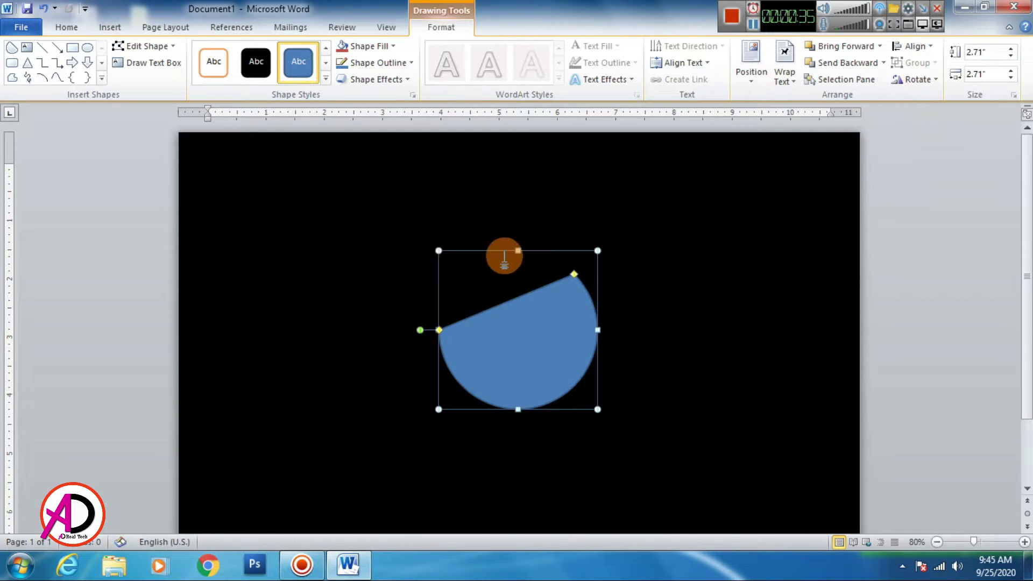
mouse_move(420, 330)
mouse_down()
mouse_move(432, 272)
mouse_move(429, 298)
mouse_up()
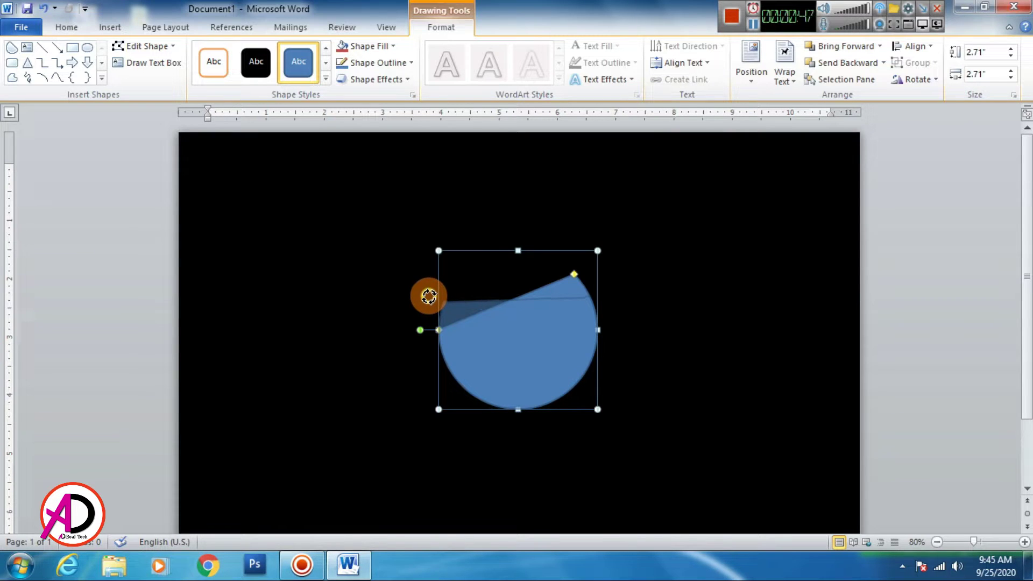
drag(429, 295, 426, 295)
drag(530, 348, 496, 291)
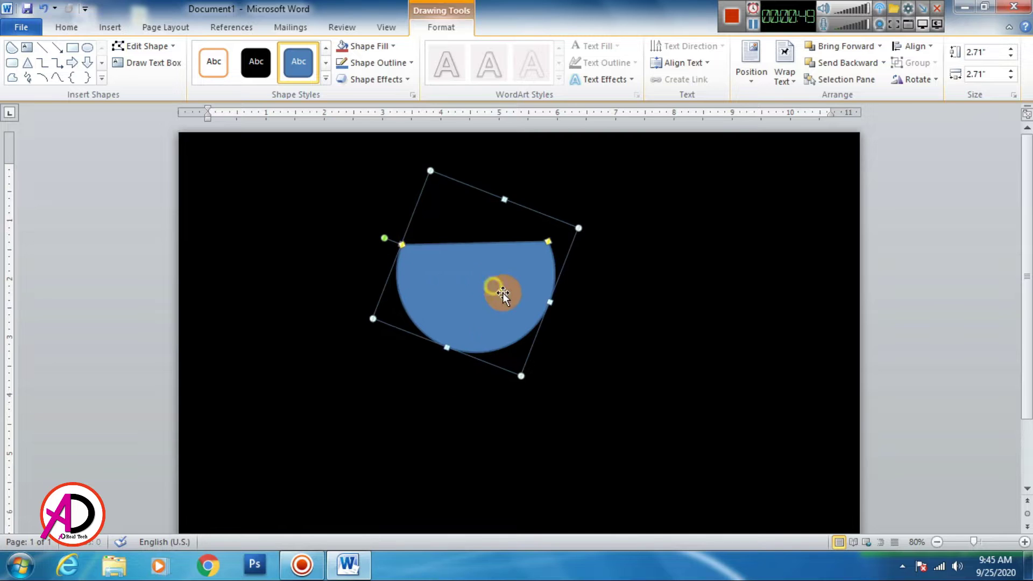
click(975, 296)
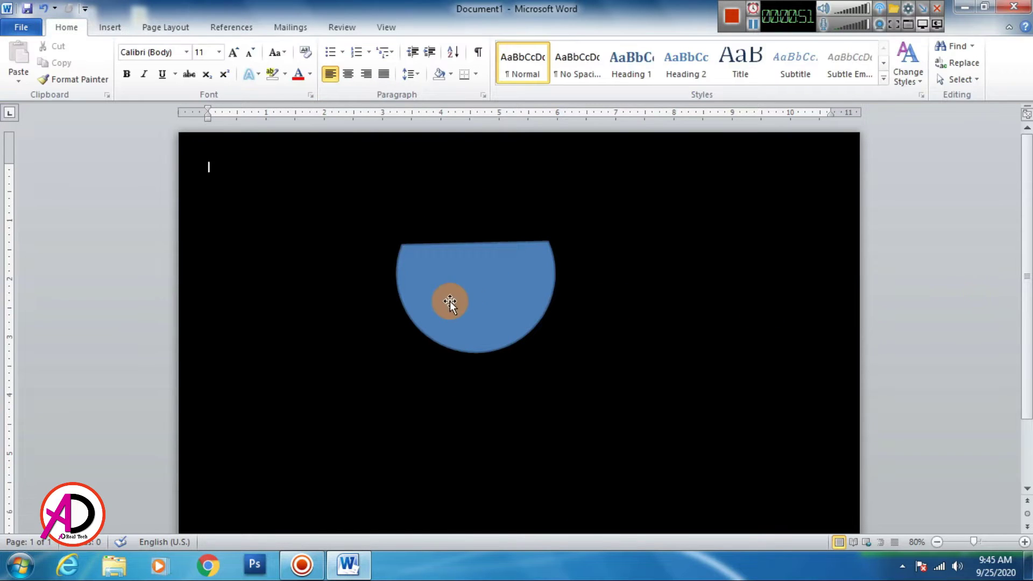
- Enlarge the bowl shape to 3.15 inches and move it slightly up
click(463, 291)
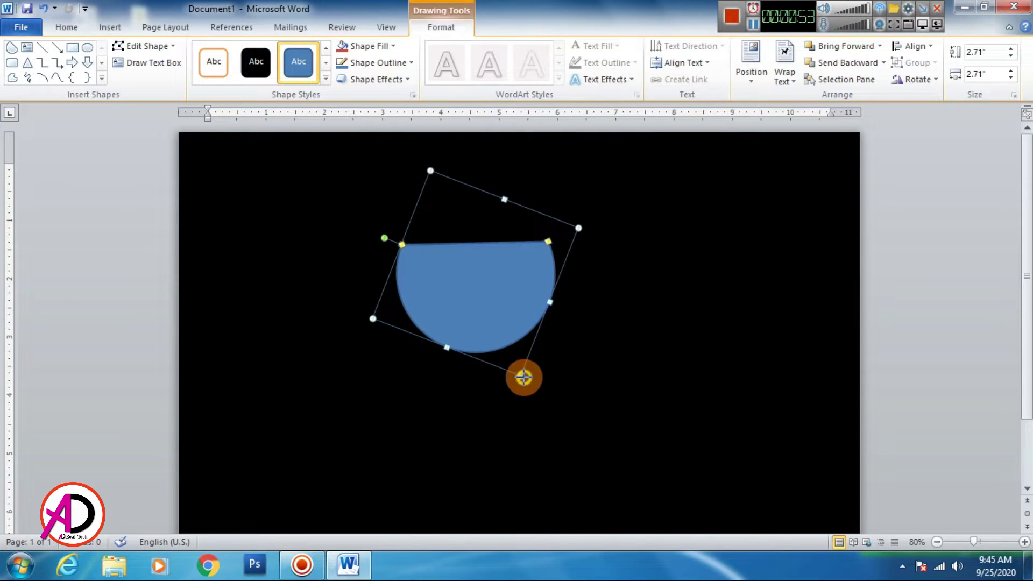
drag(524, 377, 529, 382)
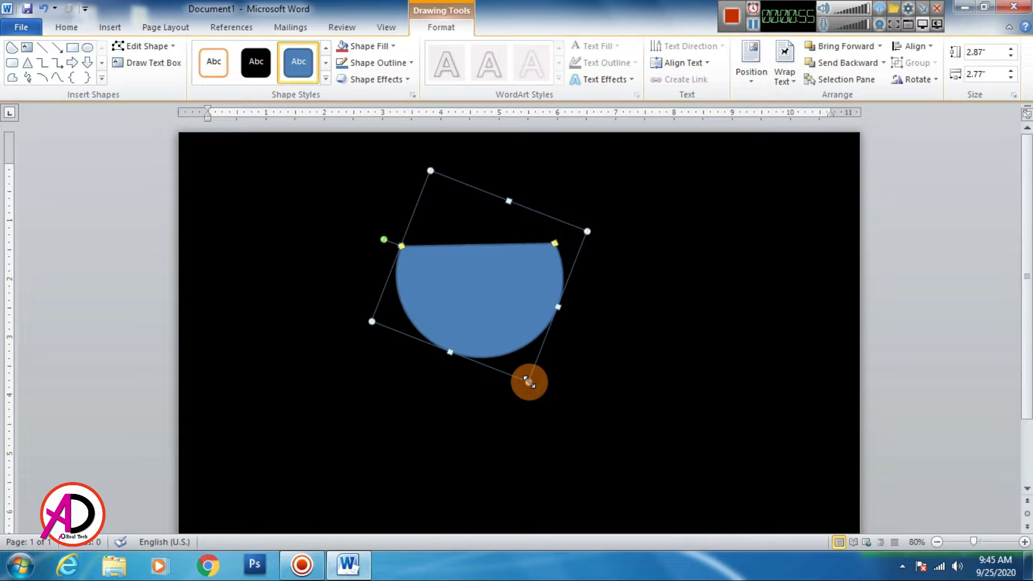
key(ctrl+z)
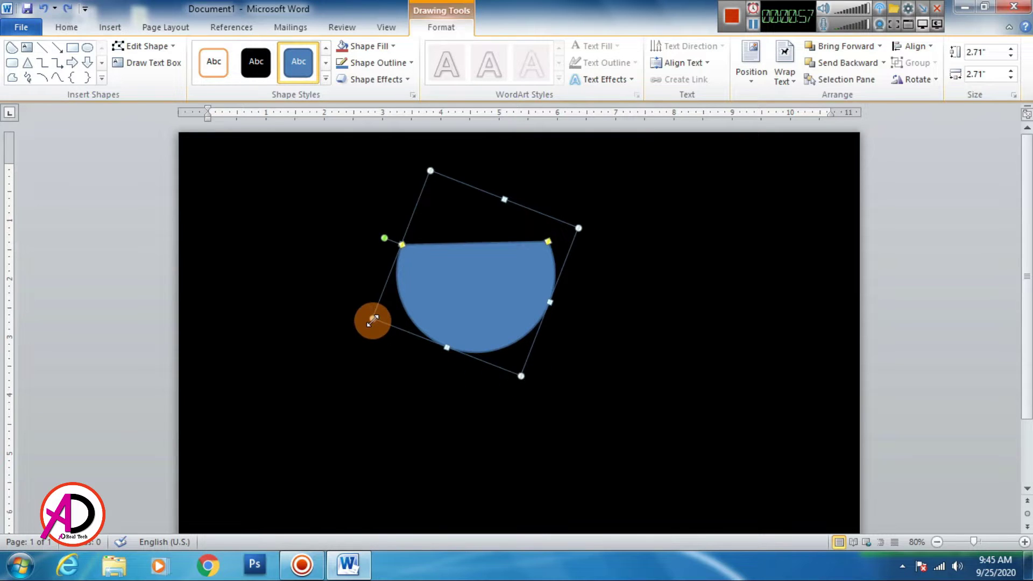
drag(373, 321, 357, 326)
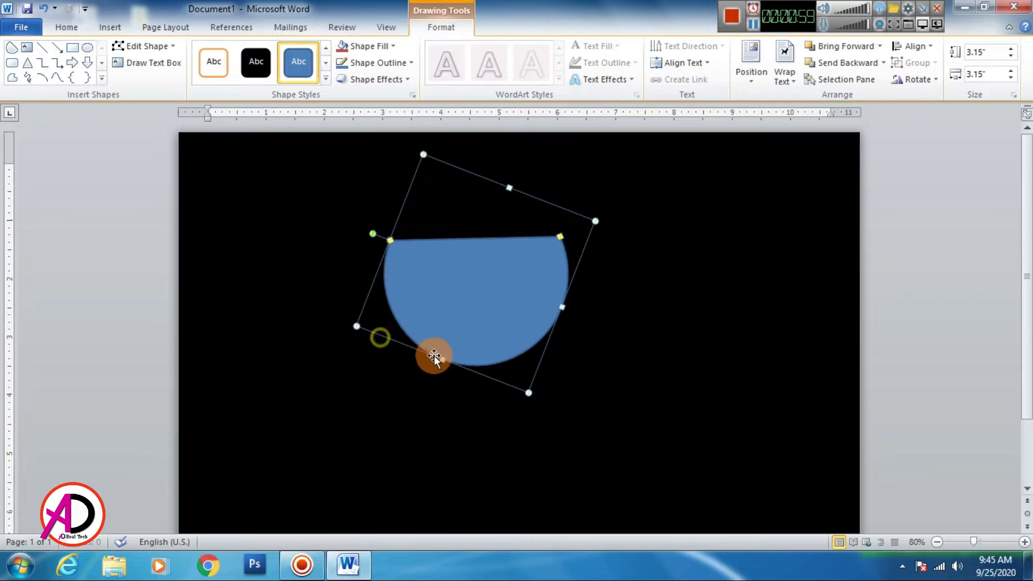
drag(498, 313, 499, 296)
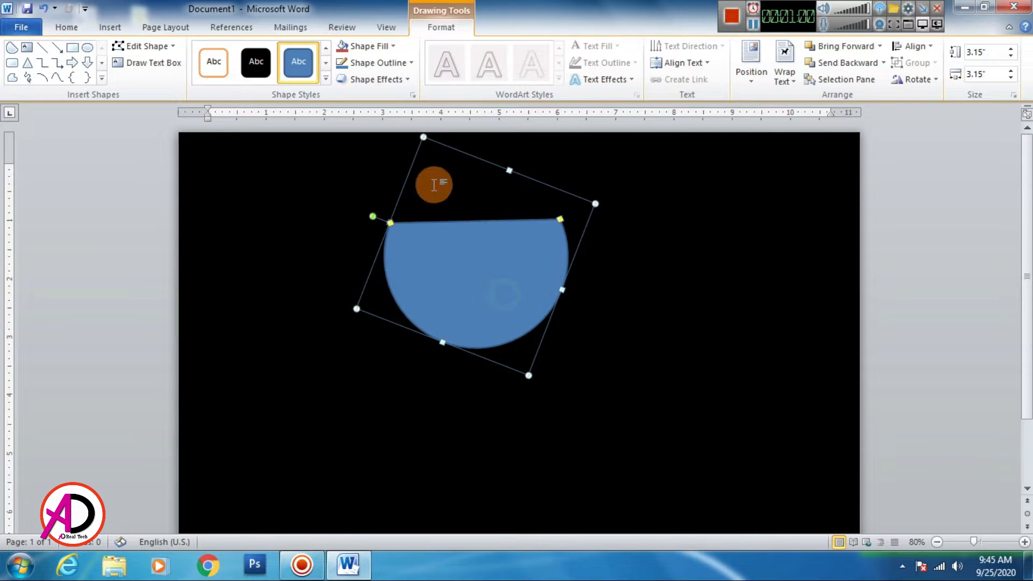
- Remove the bowl's outline and fill it with white
click(380, 63)
click(368, 188)
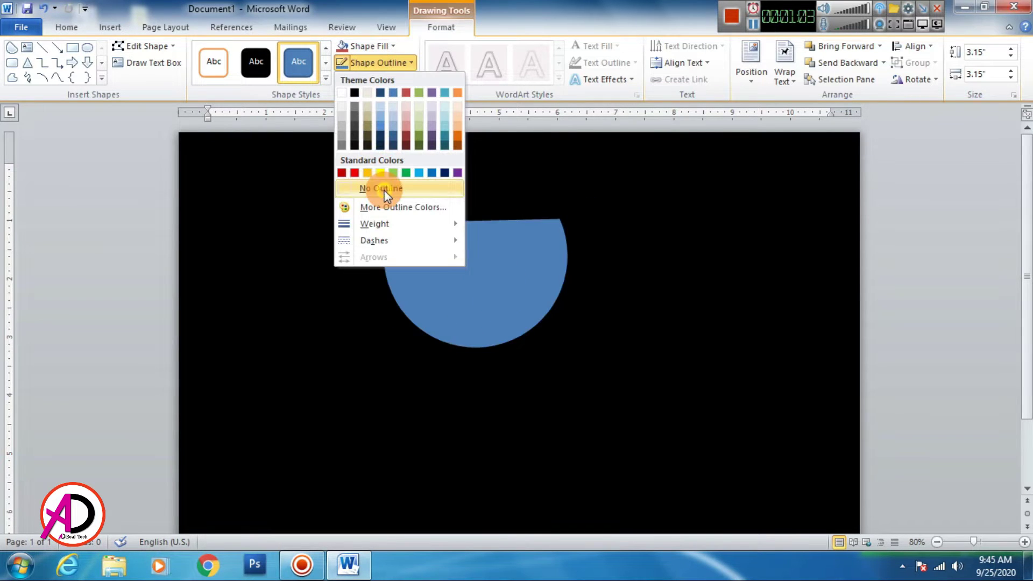
click(369, 43)
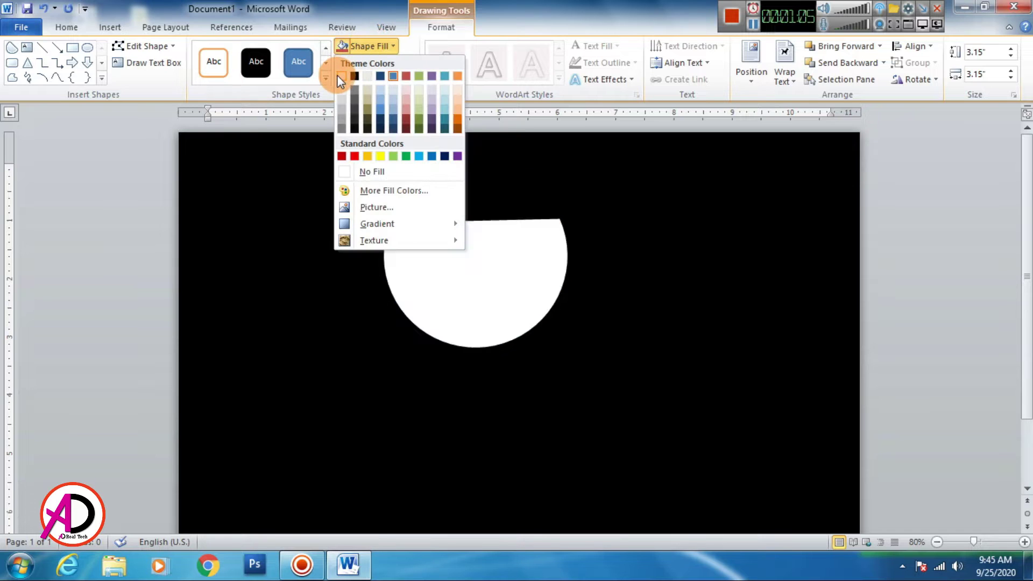
click(340, 76)
click(461, 216)
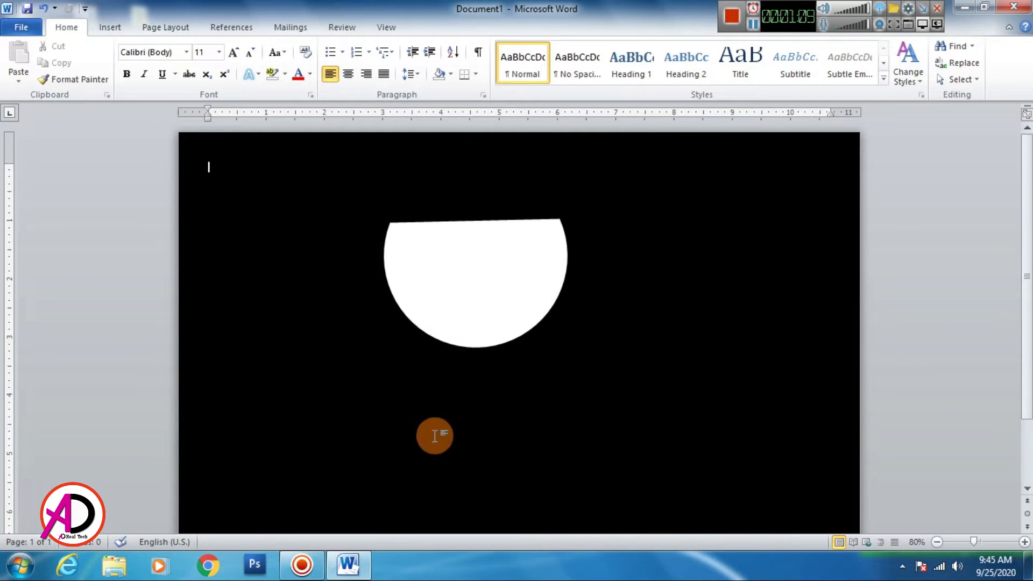
- Reposition the white bowl so it stays centred on the page
mouse_move(470, 302)
mouse_down()
mouse_move(532, 285)
mouse_move(514, 293)
mouse_up()
click(719, 373)
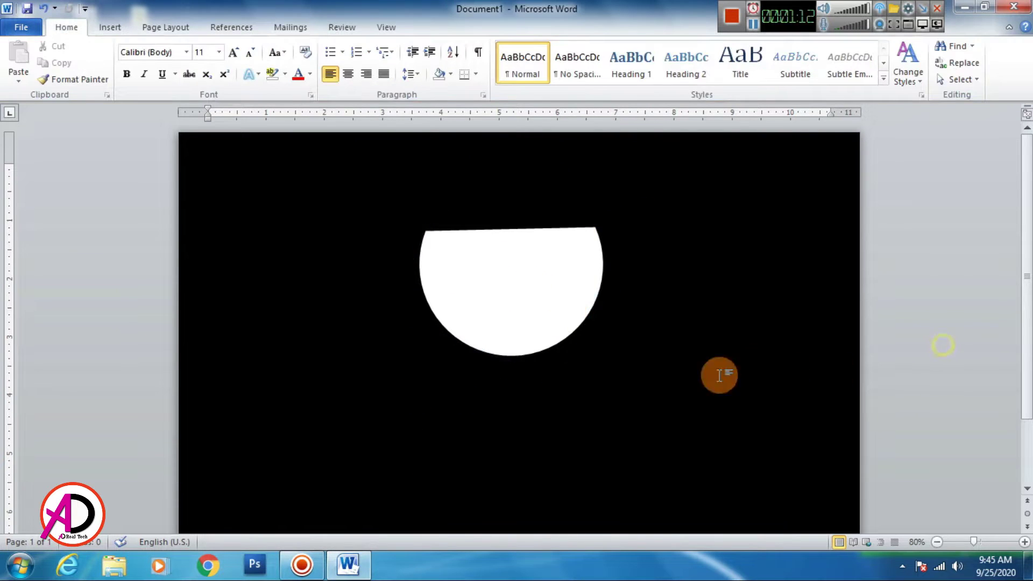
click(556, 283)
click(860, 374)
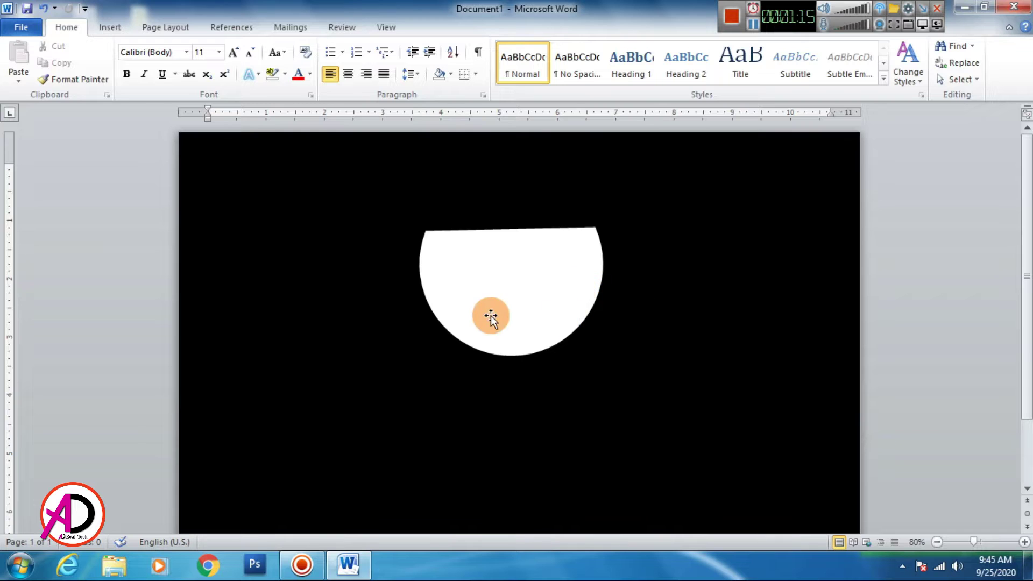
click(110, 26)
- Draw a rounded-top rectangle left of the bowl and adjust its corner rounding and size
click(222, 67)
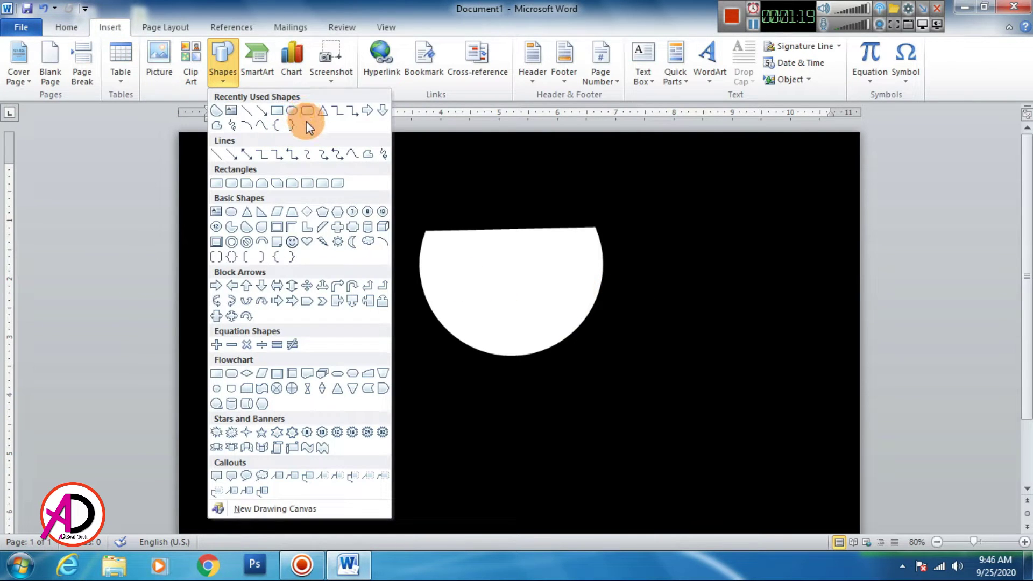
click(320, 183)
drag(284, 253, 393, 360)
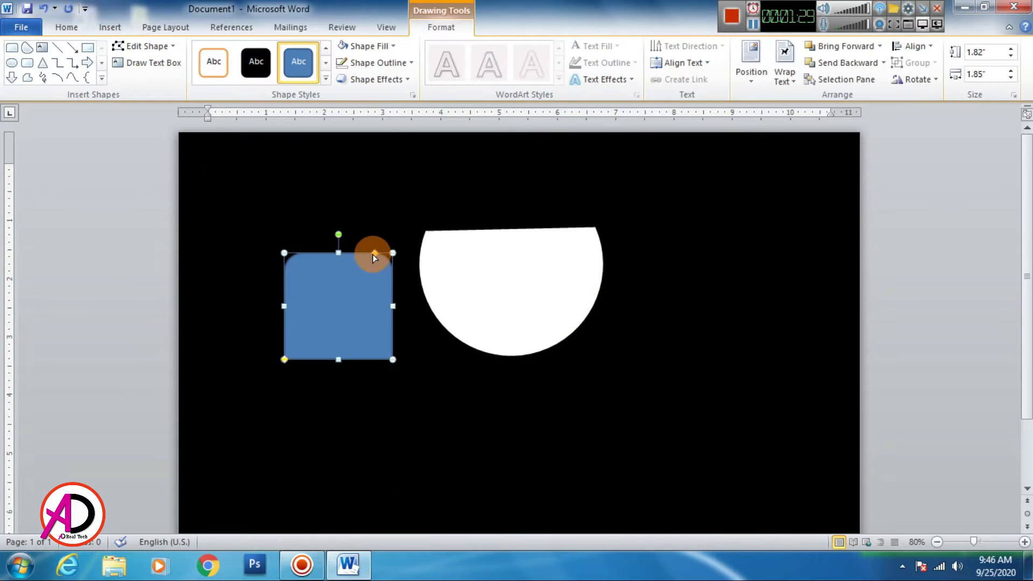
drag(369, 255, 370, 253)
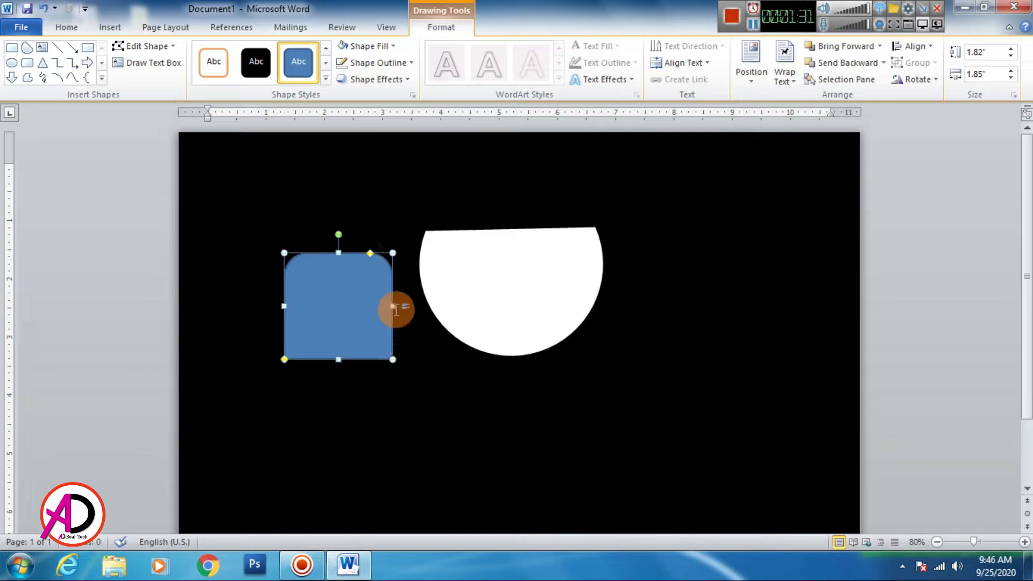
drag(393, 307, 380, 307)
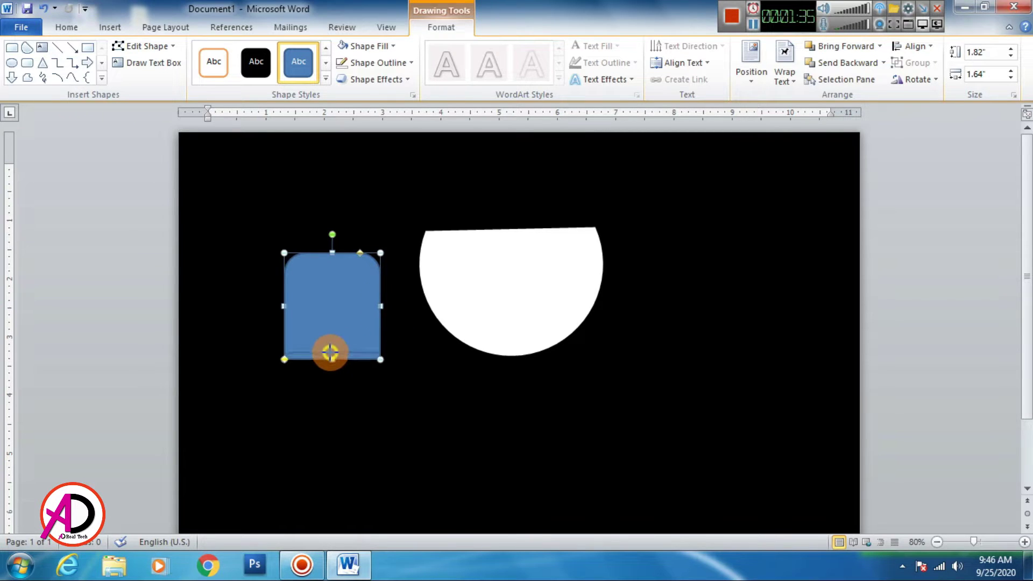
drag(329, 352, 330, 352)
- Rotate the rectangle 90° right, move it onto the bowl's right side, and shrink it
click(914, 79)
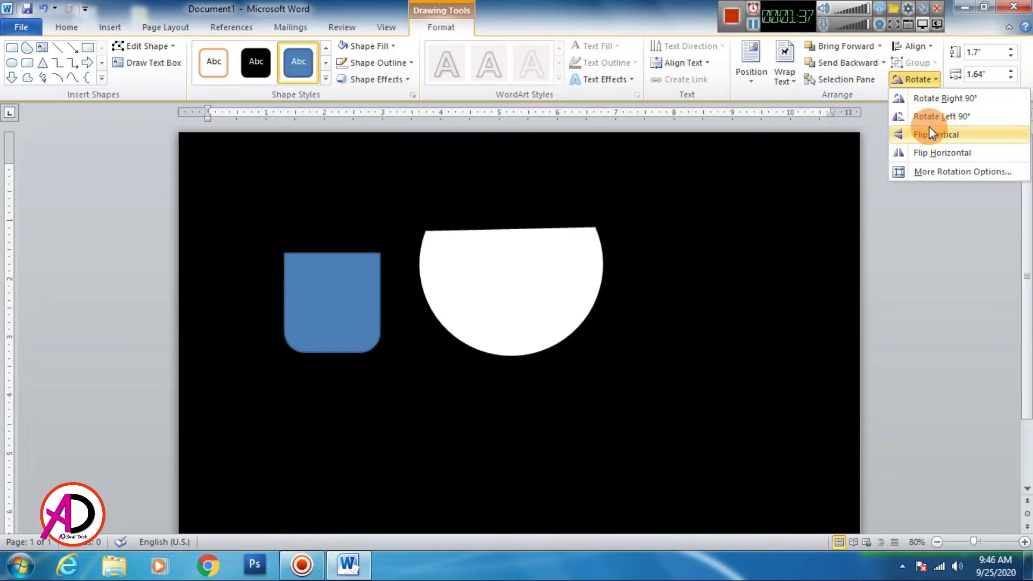
click(937, 99)
mouse_move(359, 317)
mouse_down()
mouse_move(601, 294)
mouse_move(610, 310)
mouse_up()
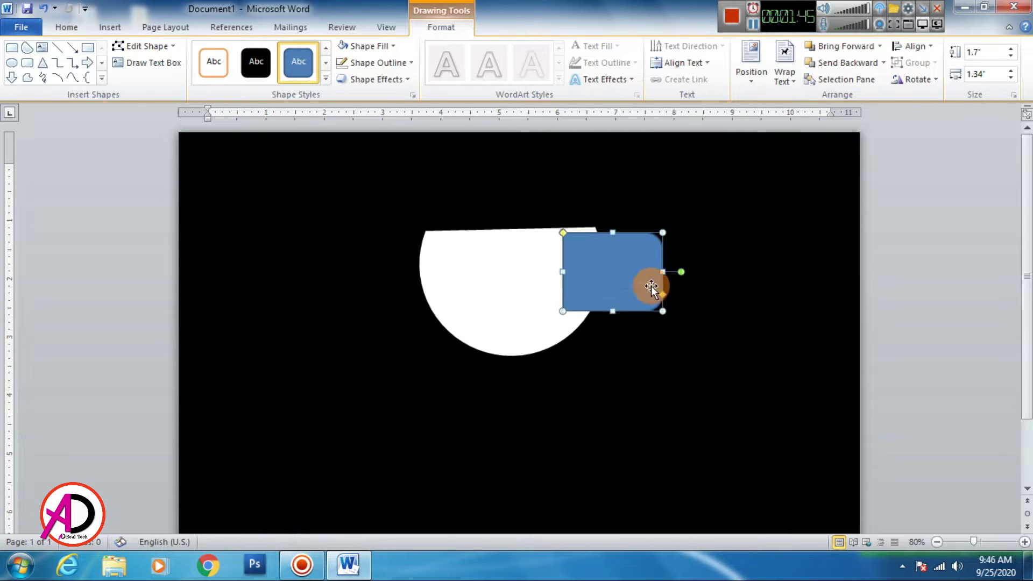
drag(662, 280, 649, 275)
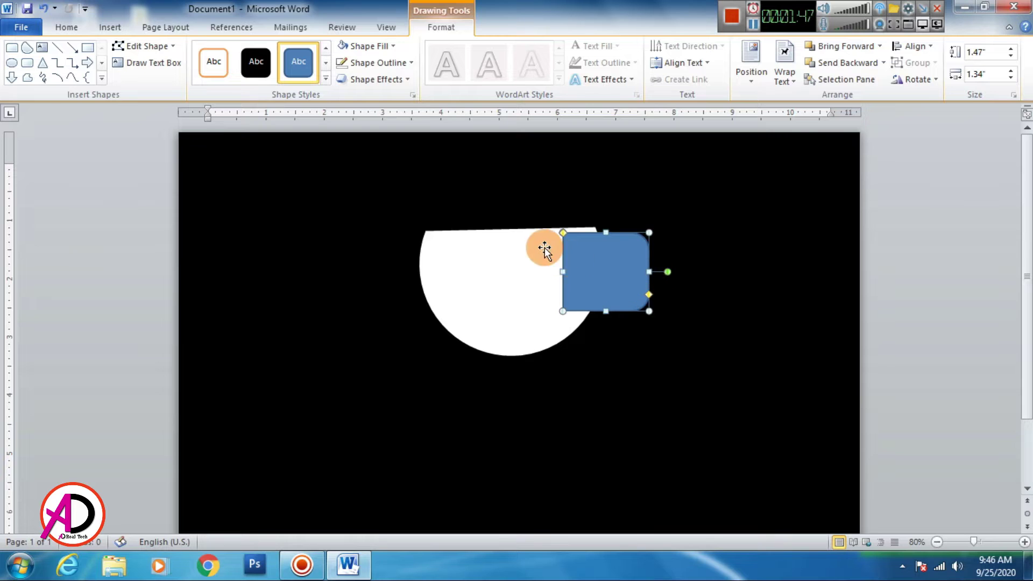
- Fill the rounded square white and nudge it slightly lower
click(341, 48)
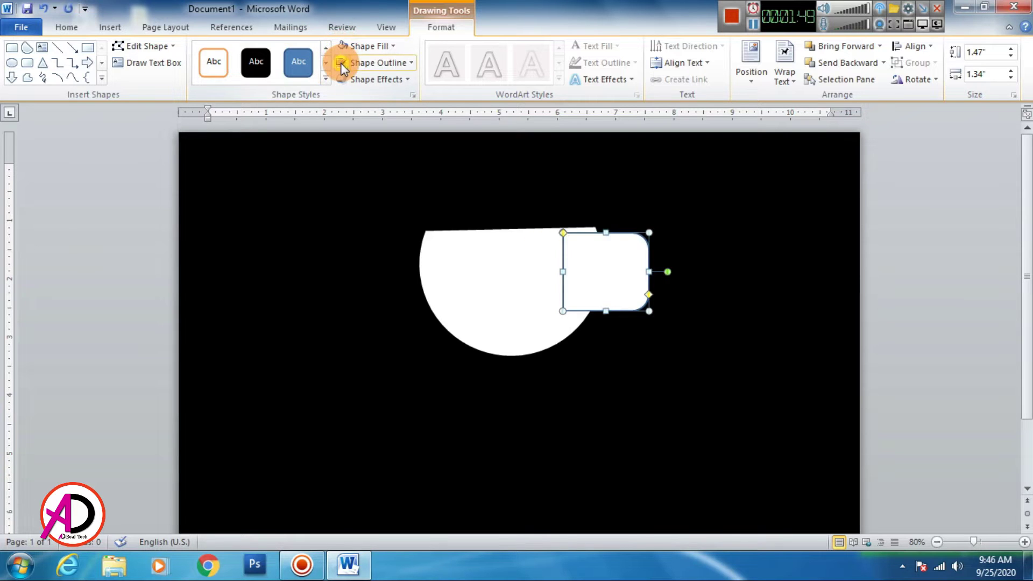
click(913, 338)
click(626, 266)
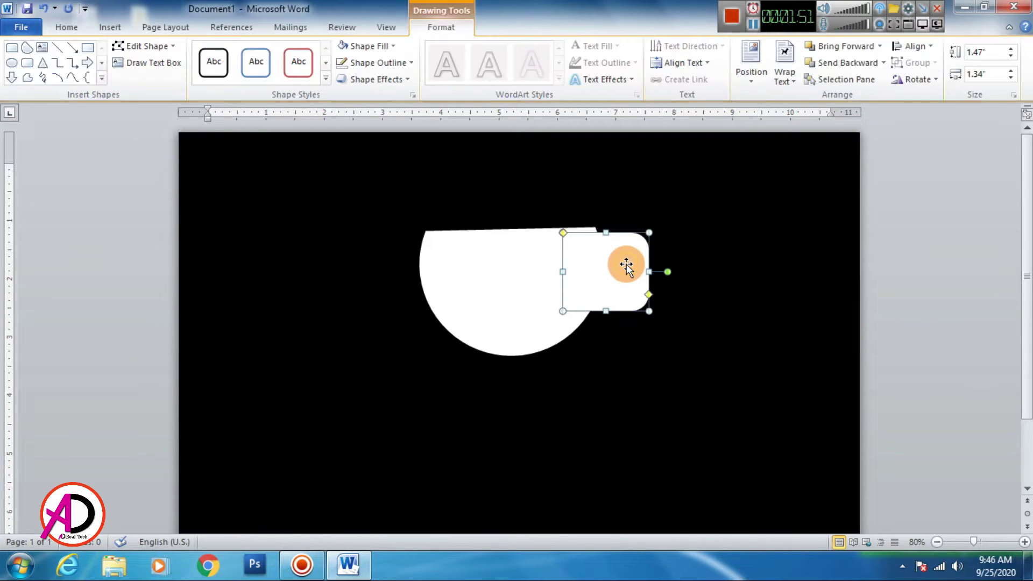
drag(625, 264, 624, 273)
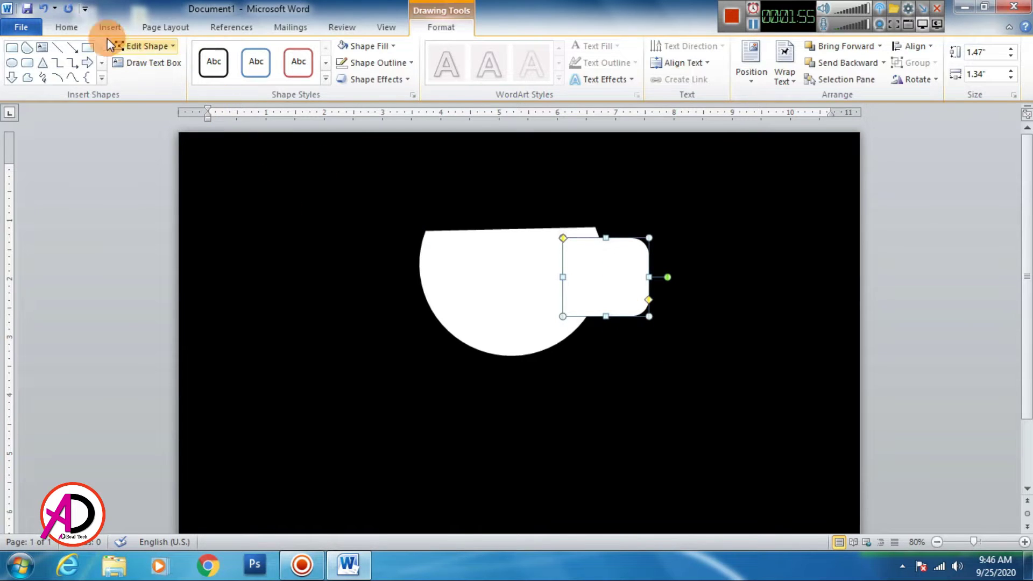
click(70, 27)
- Duplicate the white rounded square, fill the copy black, and move it down-left
click(61, 63)
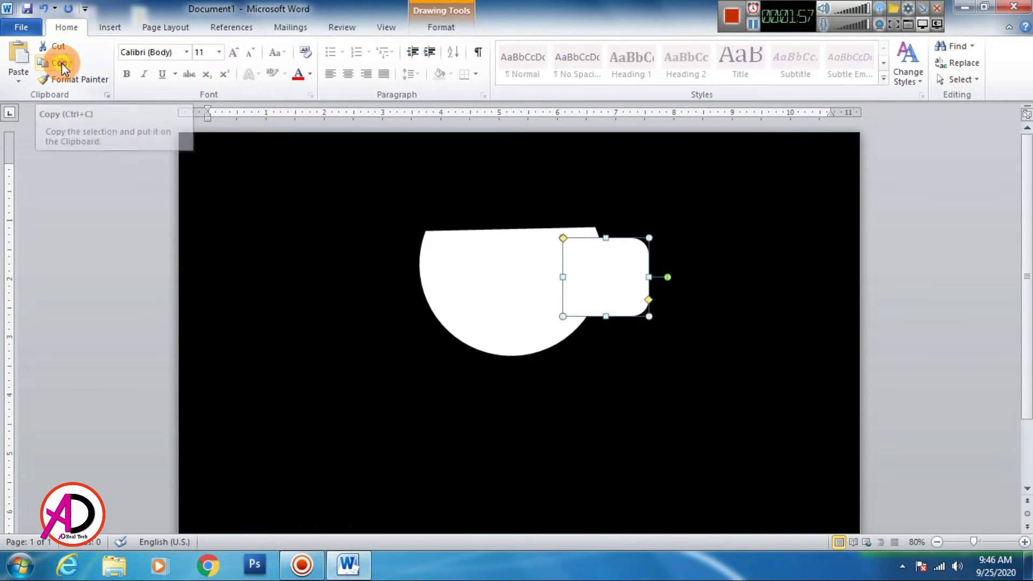
click(18, 57)
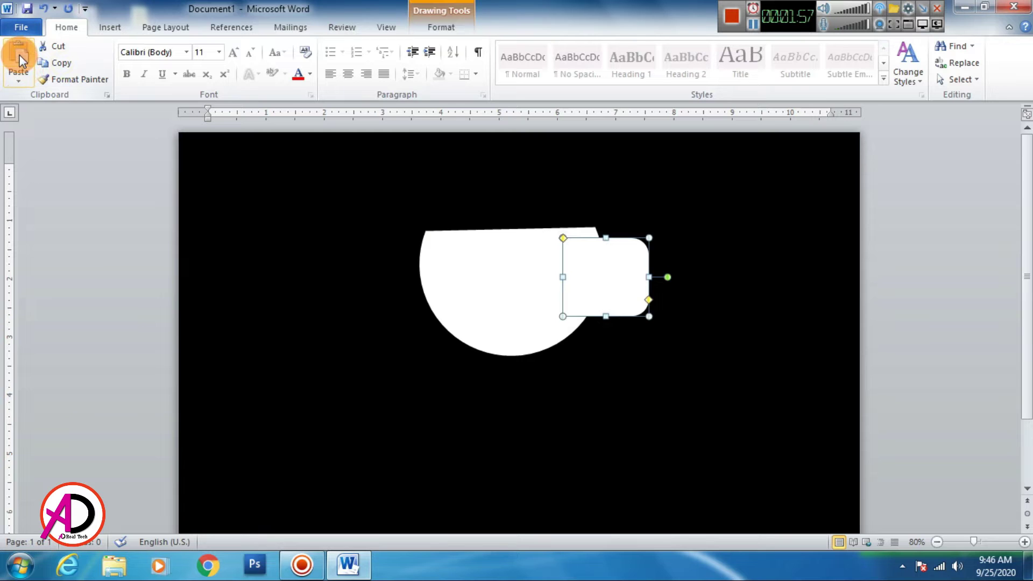
click(439, 33)
click(364, 46)
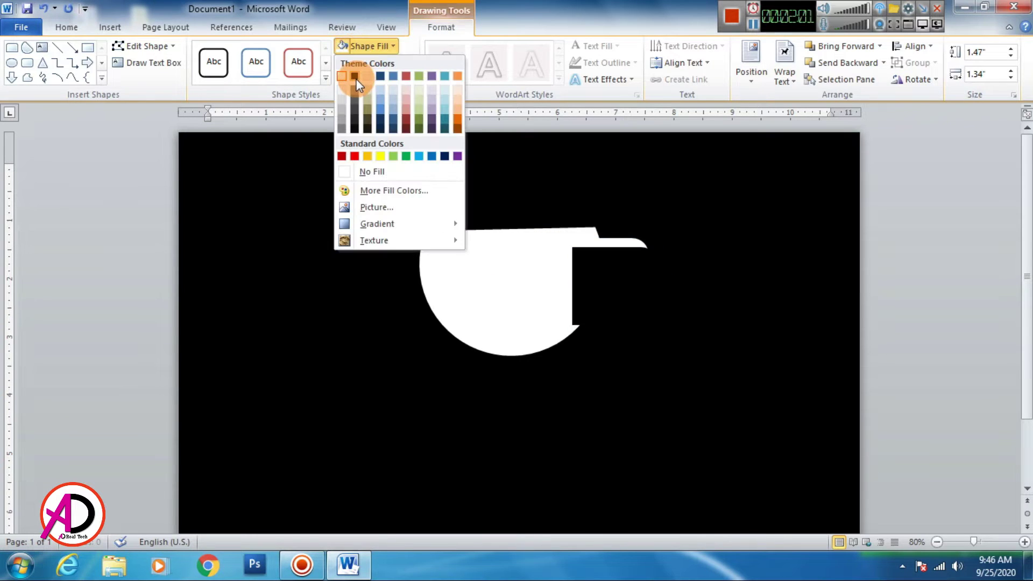
click(355, 76)
mouse_move(624, 286)
mouse_down()
mouse_move(580, 280)
mouse_move(572, 303)
mouse_up()
- Send the white square behind text and the black square back one layer
click(622, 254)
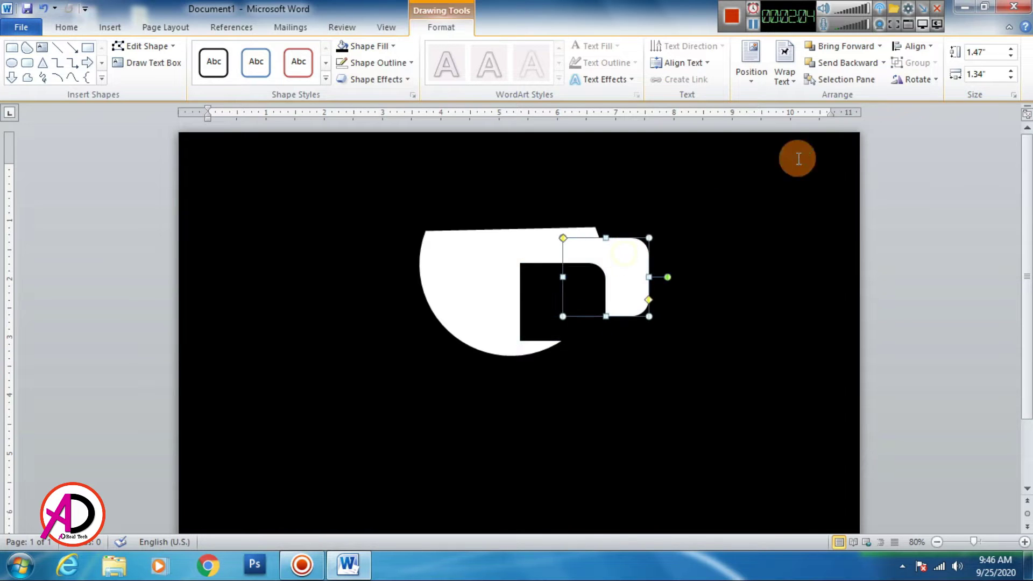
click(883, 63)
click(869, 114)
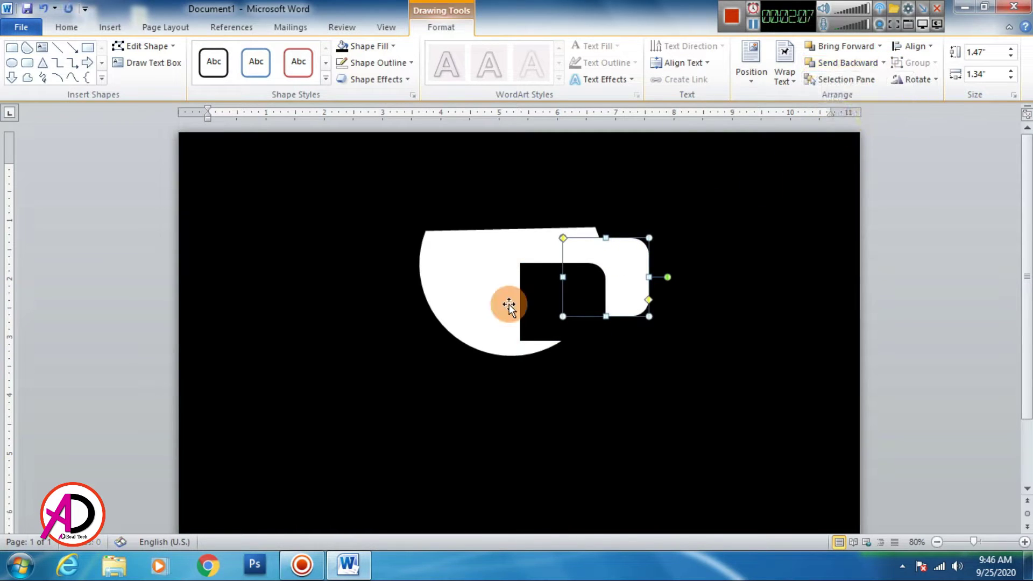
click(508, 306)
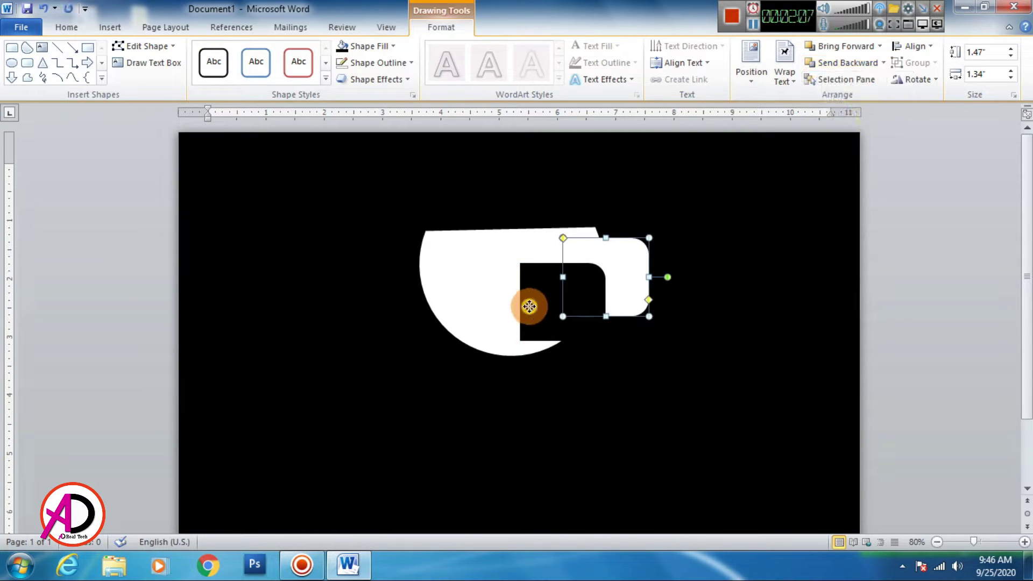
click(837, 62)
- Fit the black cut-out inside the white square, thinning it to 1.47 by 0.94 inches
mouse_move(588, 334)
mouse_down()
mouse_move(613, 305)
mouse_move(625, 312)
mouse_up()
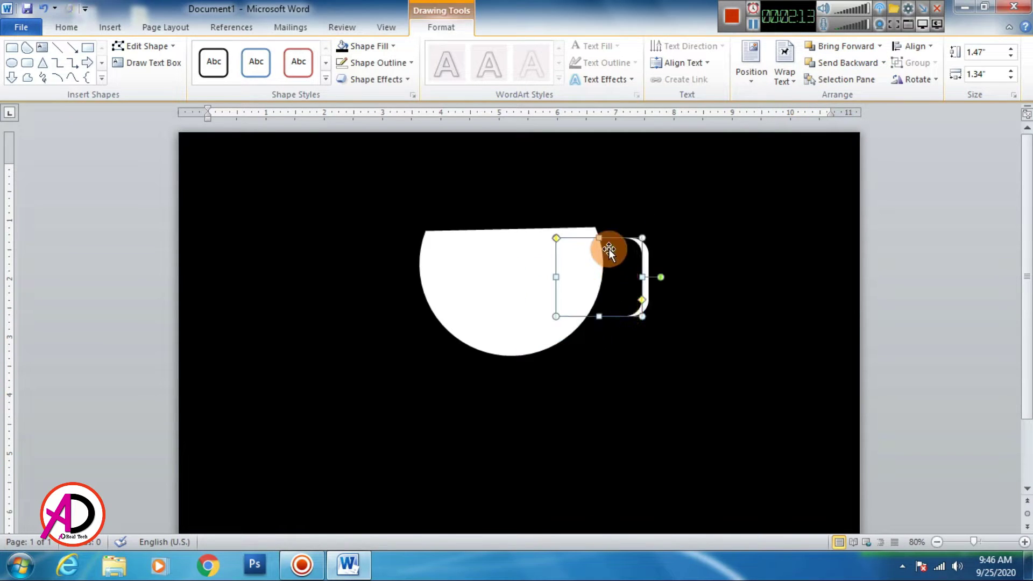
drag(598, 238, 598, 250)
key(Up)
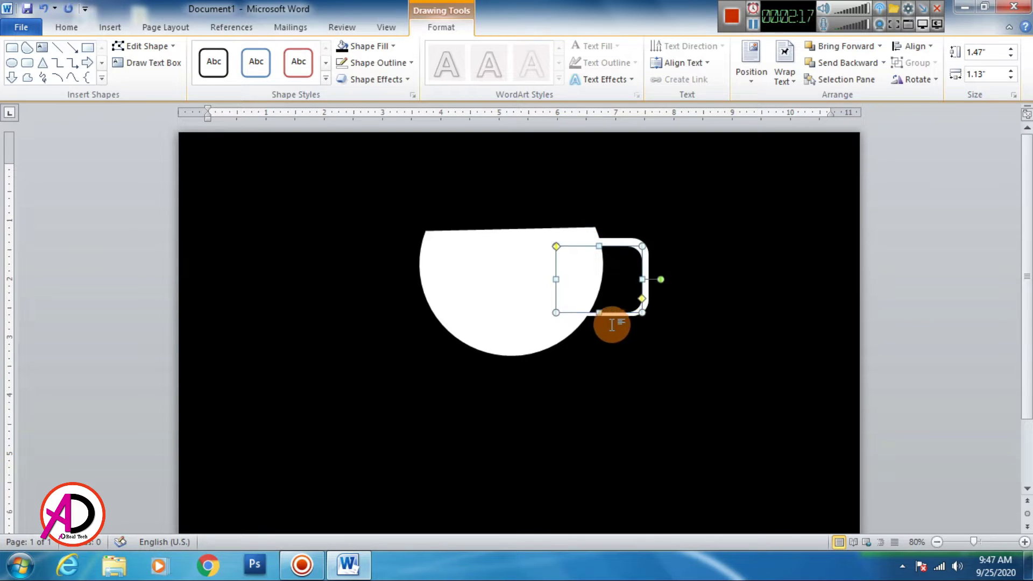
drag(599, 310, 599, 303)
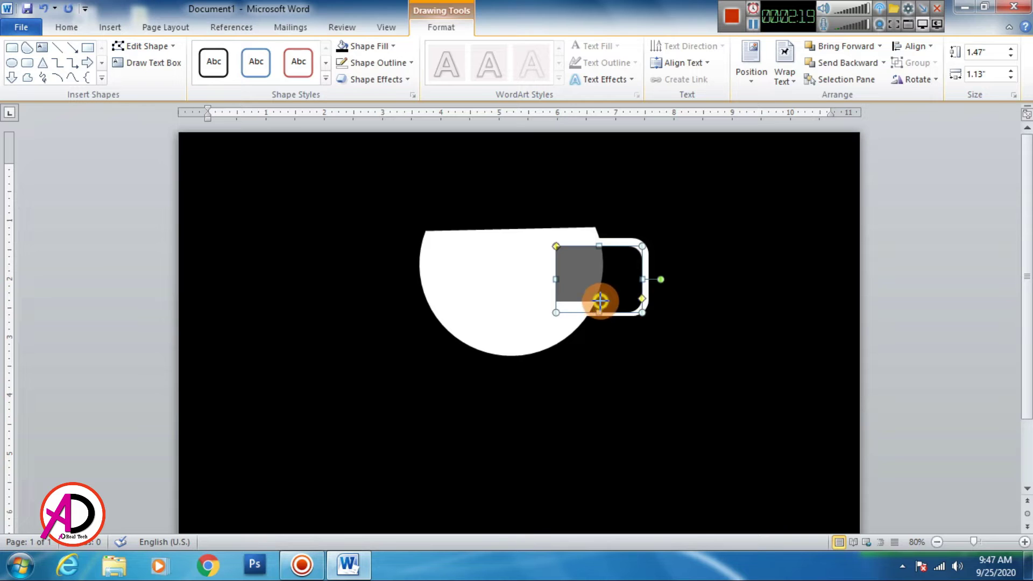
key(Left)
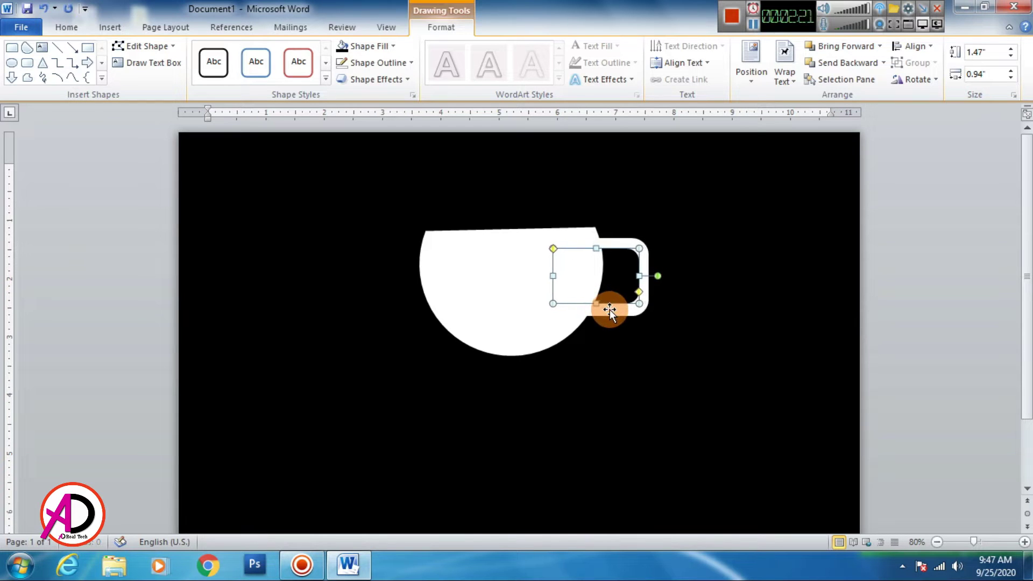
click(903, 315)
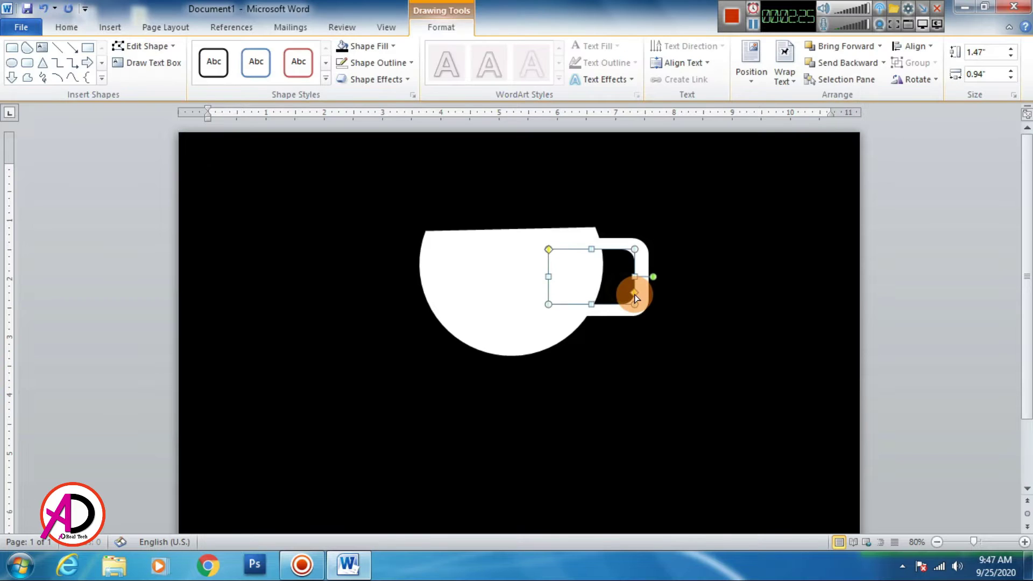
click(876, 308)
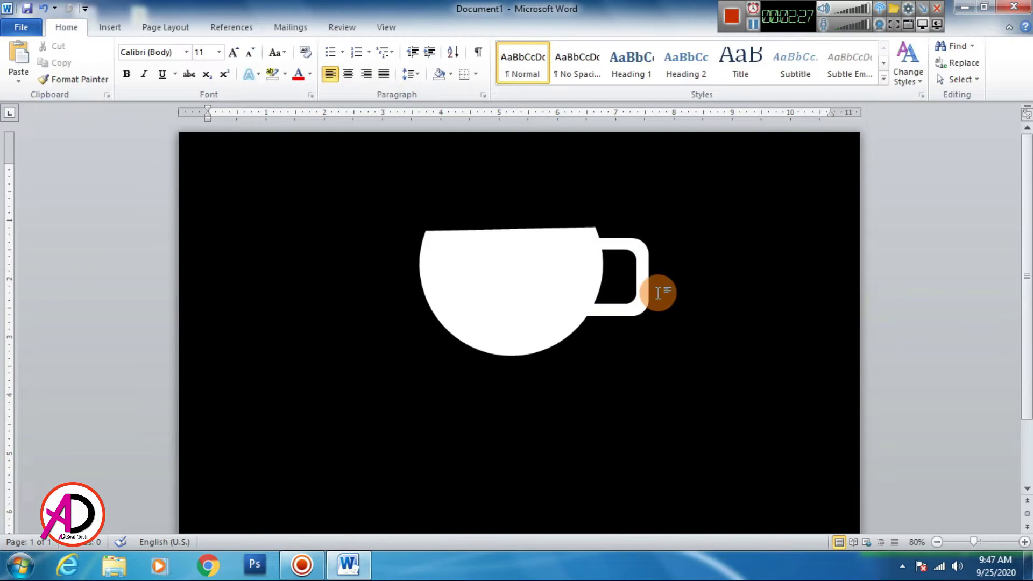
click(640, 293)
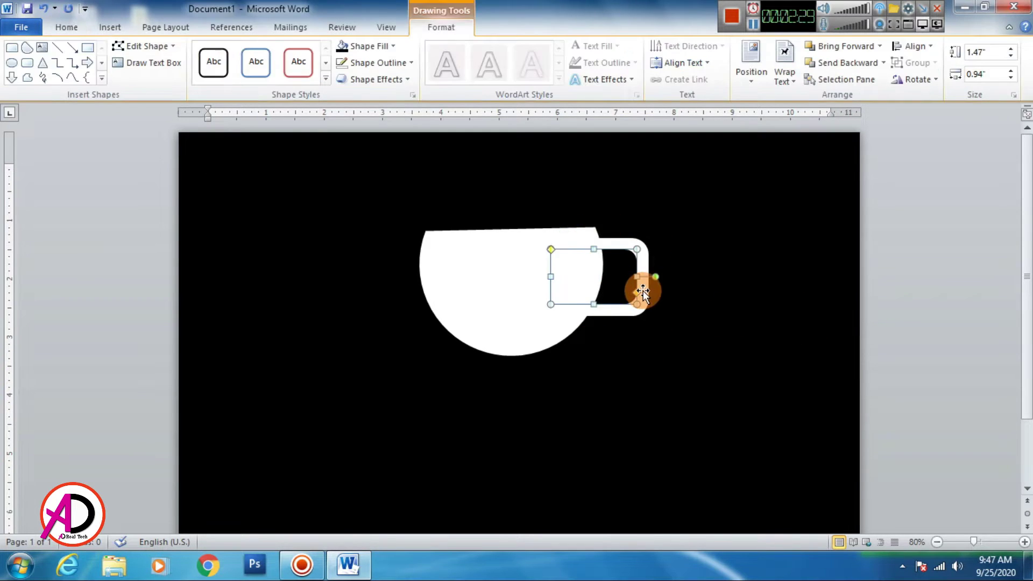
click(956, 311)
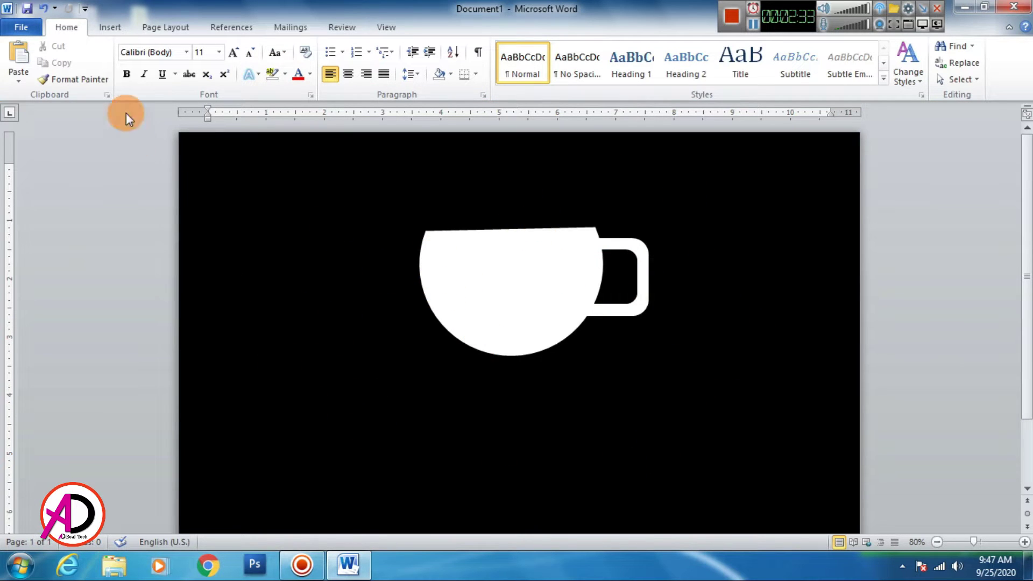
click(108, 27)
- Draw a 1.35 by 2.62 inch blue rectangle below-left of the cup and tilt it diagonally
click(230, 78)
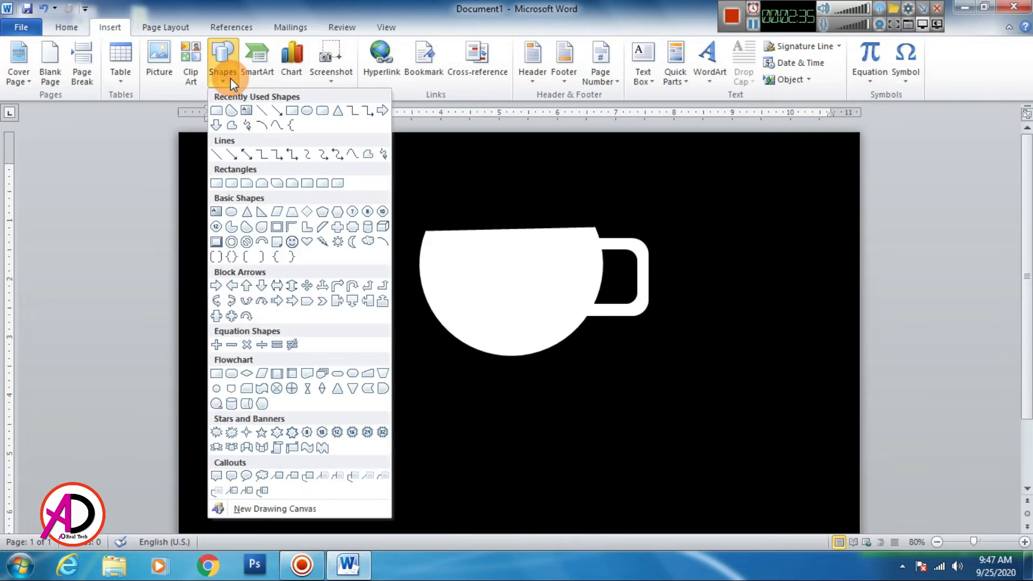
click(292, 110)
drag(251, 315, 403, 390)
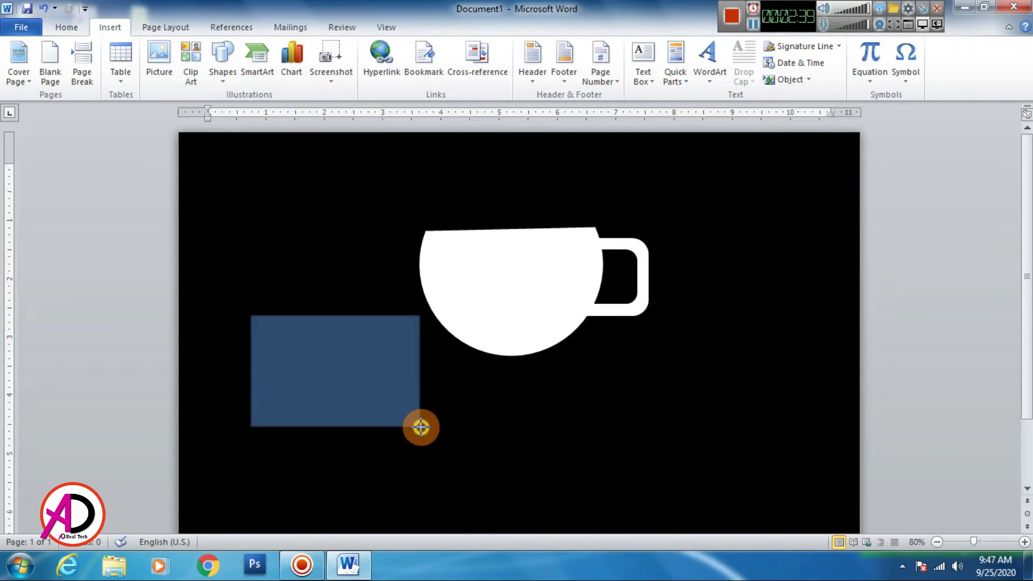
drag(351, 364, 359, 422)
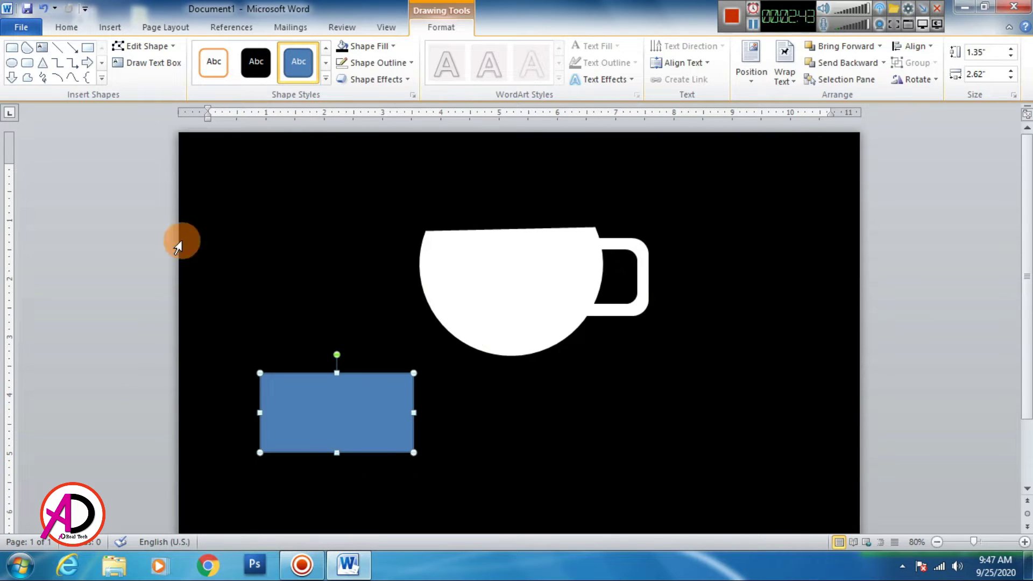
click(167, 49)
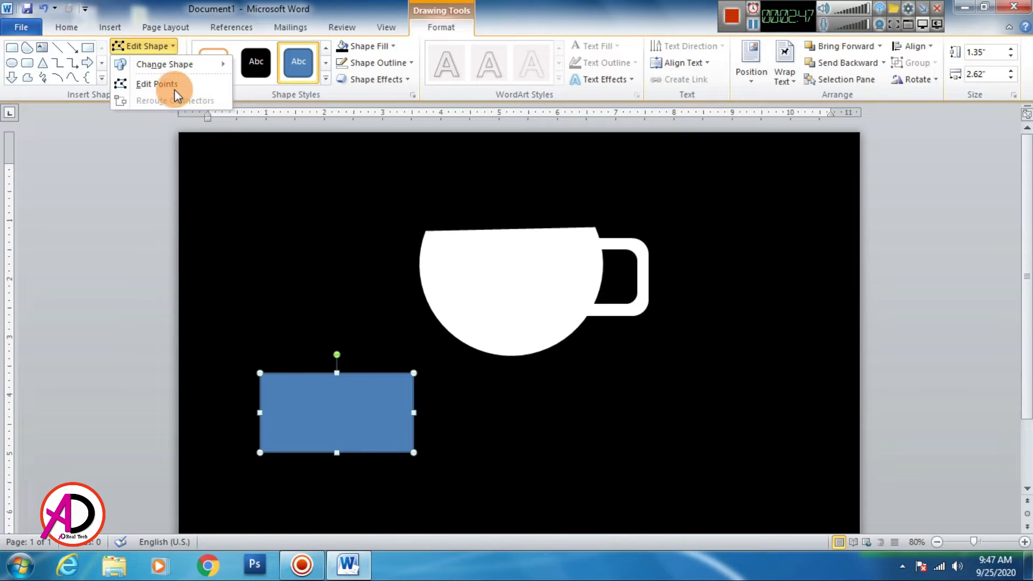
click(336, 354)
drag(336, 355, 379, 383)
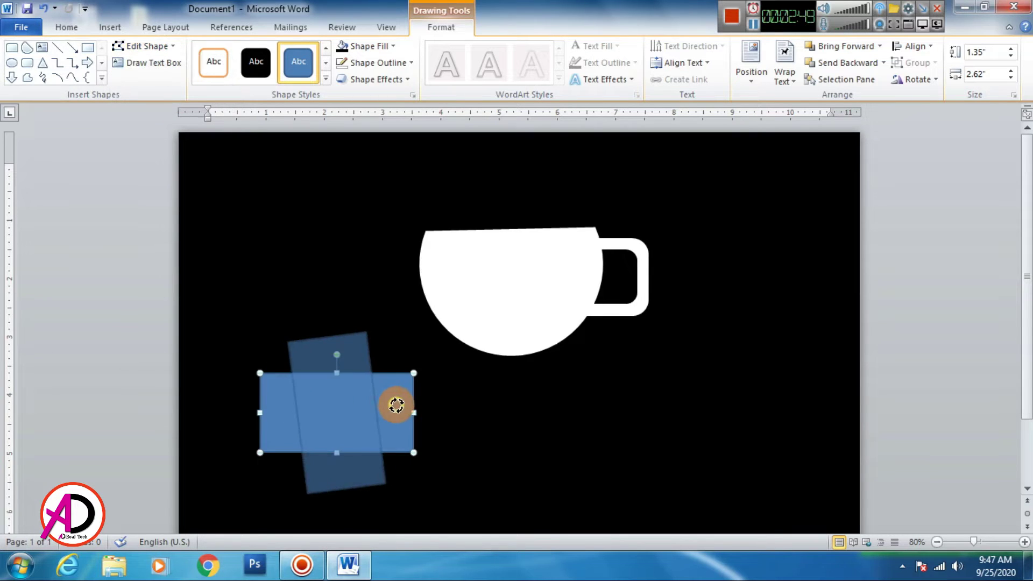
mouse_move(338, 431)
mouse_down()
mouse_move(438, 330)
mouse_move(350, 392)
mouse_move(334, 350)
mouse_up()
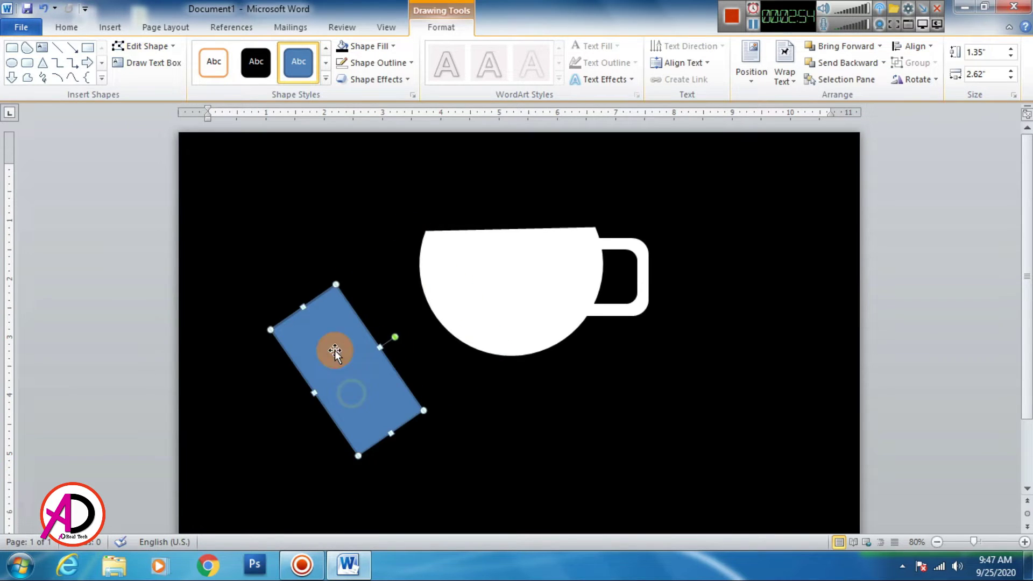
click(161, 48)
- Edit the rectangle's points, bending its right edge outward into a curve
click(169, 83)
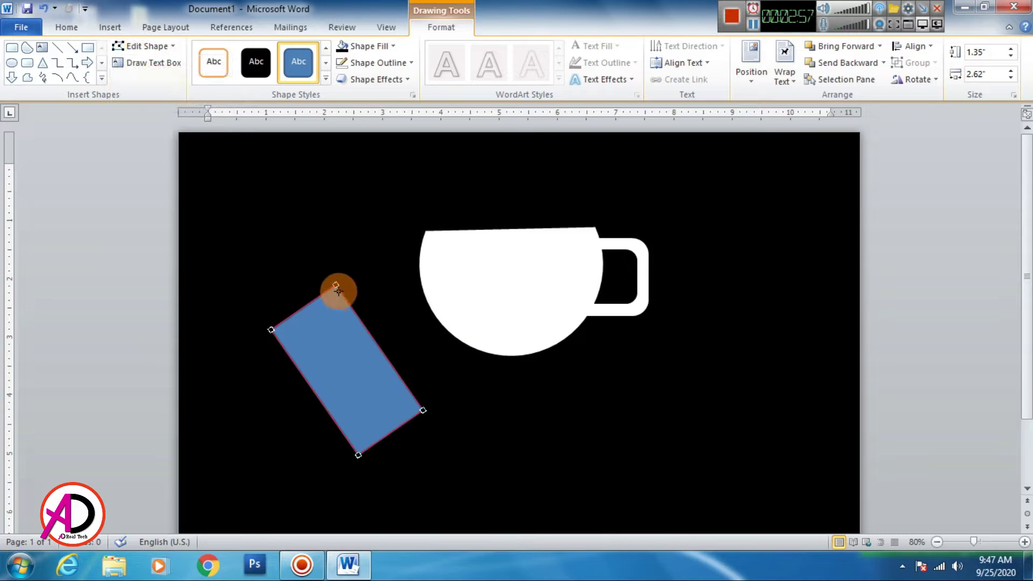
click(337, 285)
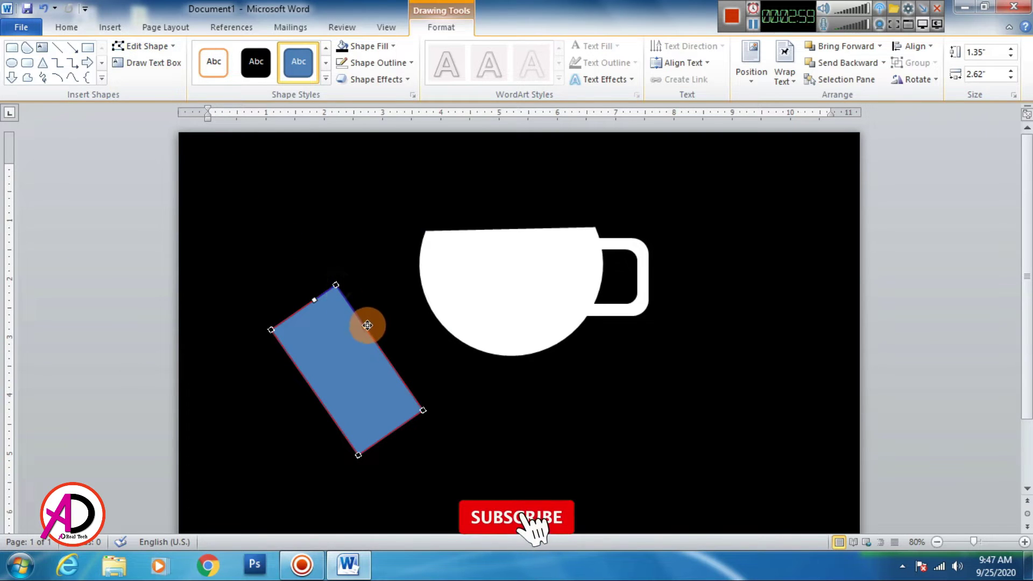
drag(375, 326, 396, 311)
click(424, 410)
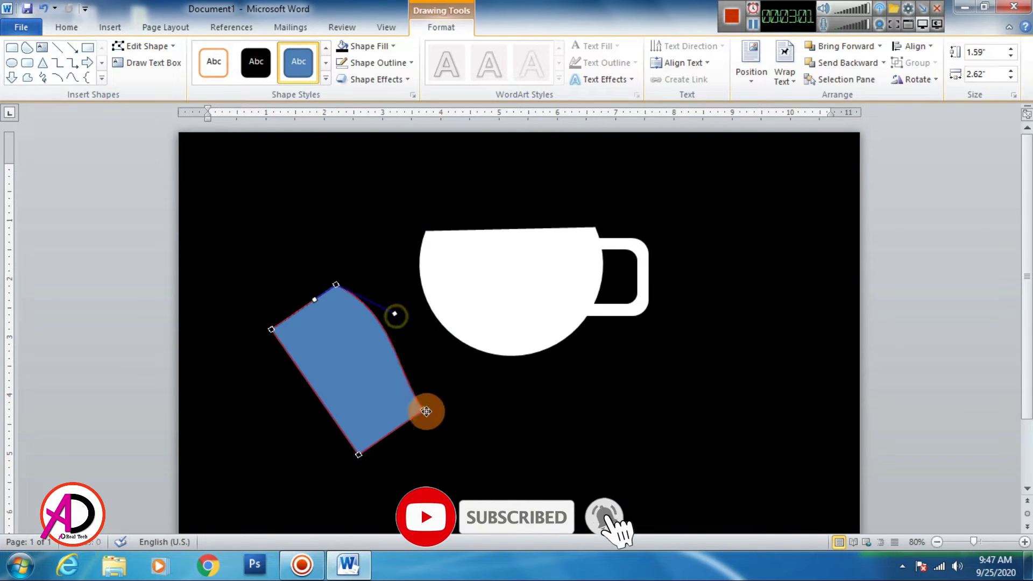
drag(395, 371, 449, 355)
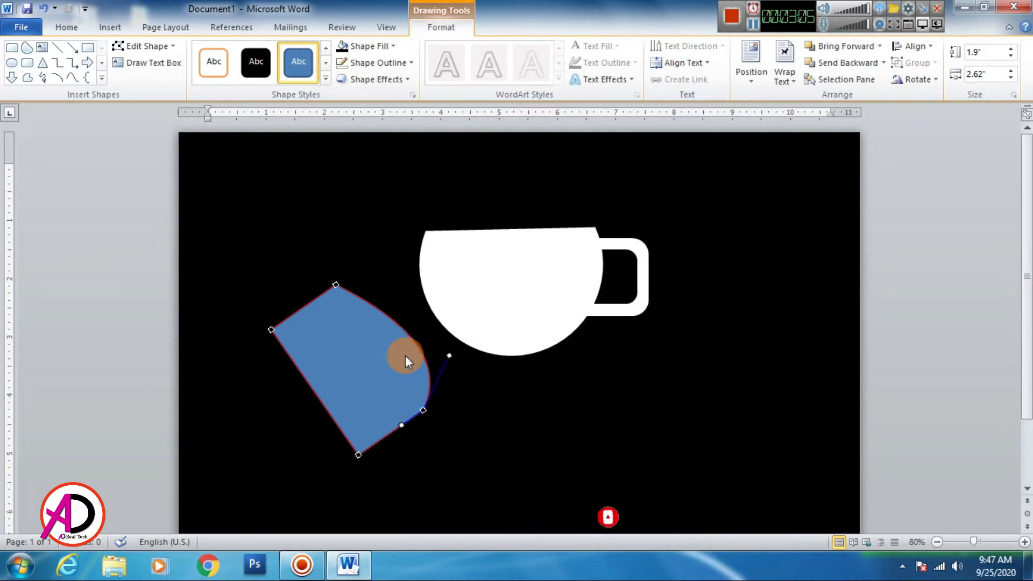
- Delete the left corner point and curve the left edge inward into a leaf outline
right_click(270, 330)
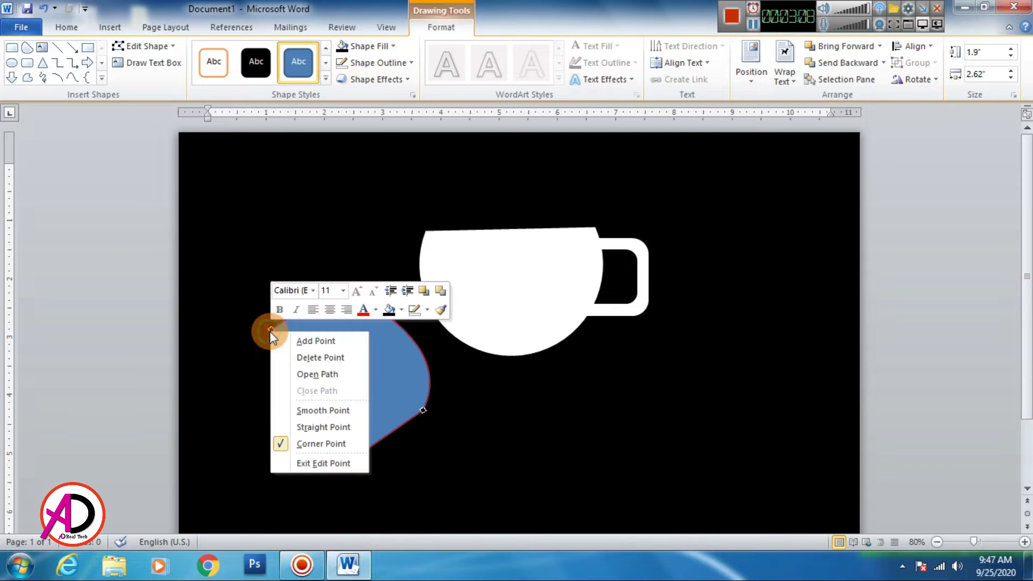
click(308, 358)
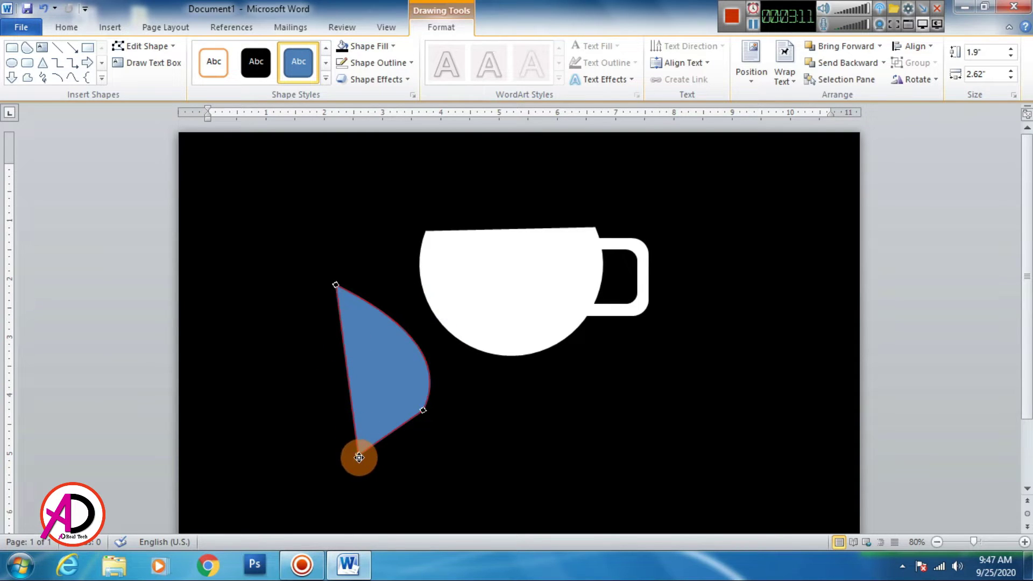
drag(359, 457, 358, 455)
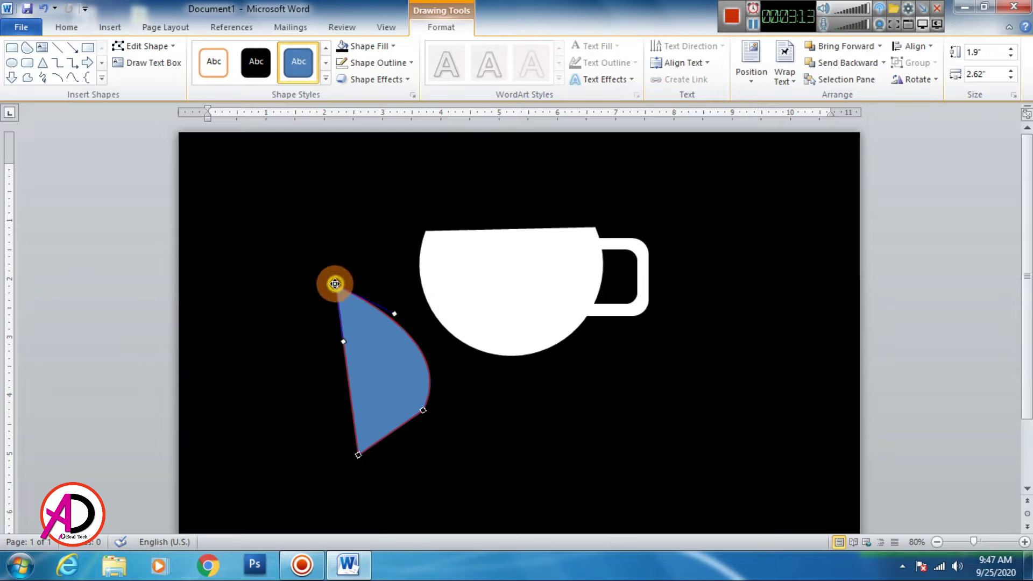
drag(334, 283, 336, 284)
drag(343, 341, 367, 340)
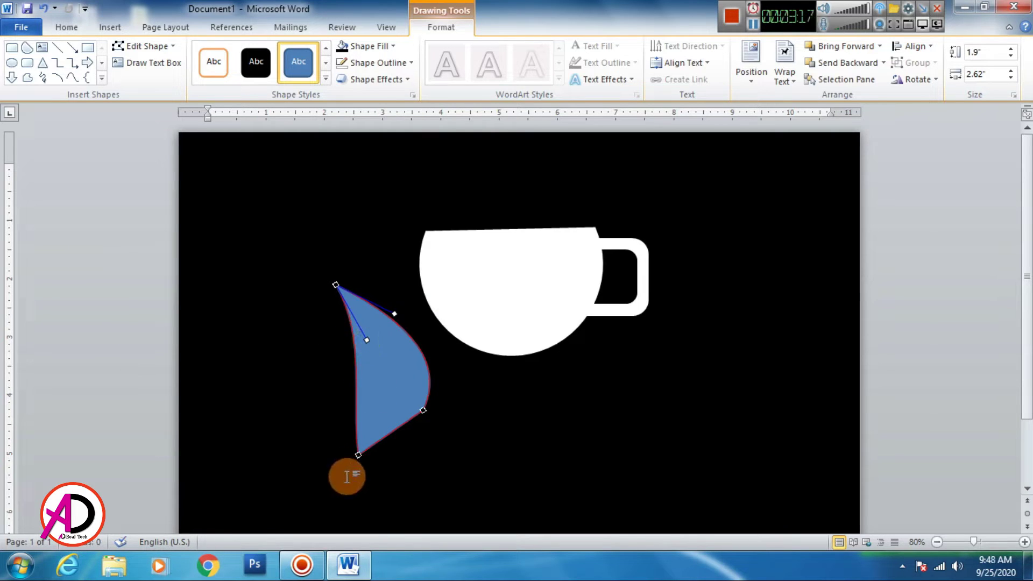
click(358, 455)
drag(355, 446, 302, 368)
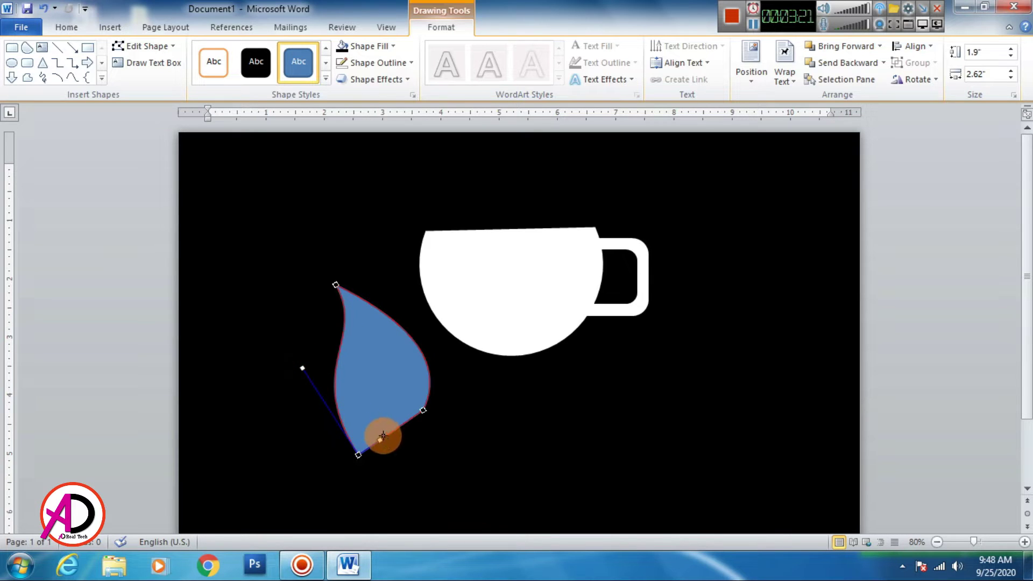
- Delete the leaf's extra bottom point and widen its lower curve into a rounded base
right_click(359, 455)
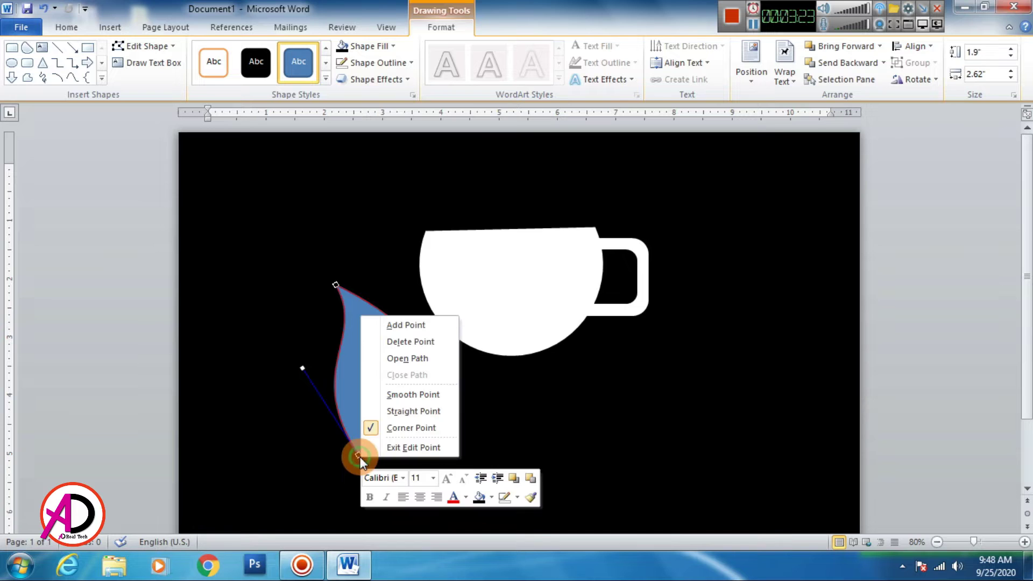
click(409, 341)
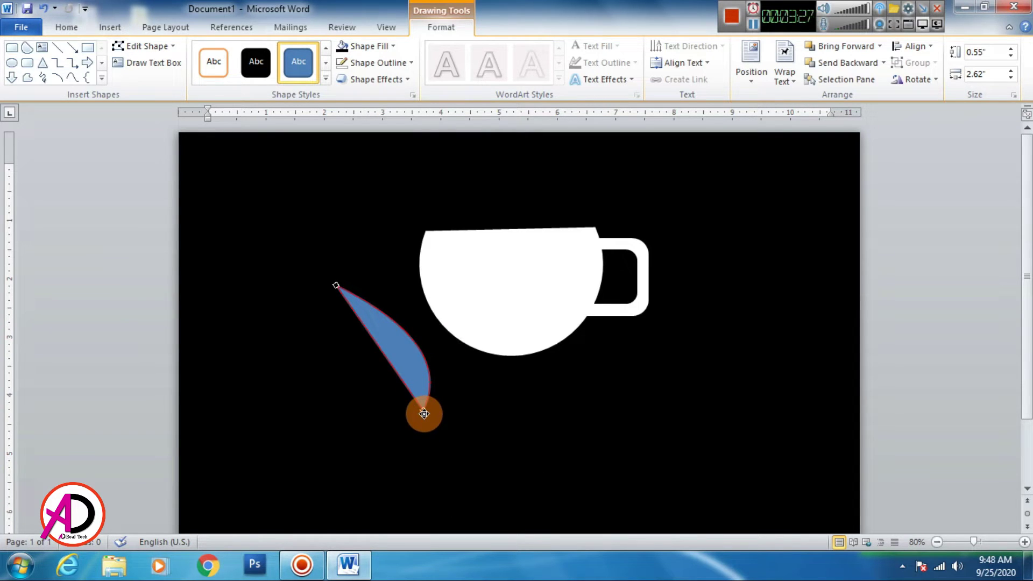
click(336, 290)
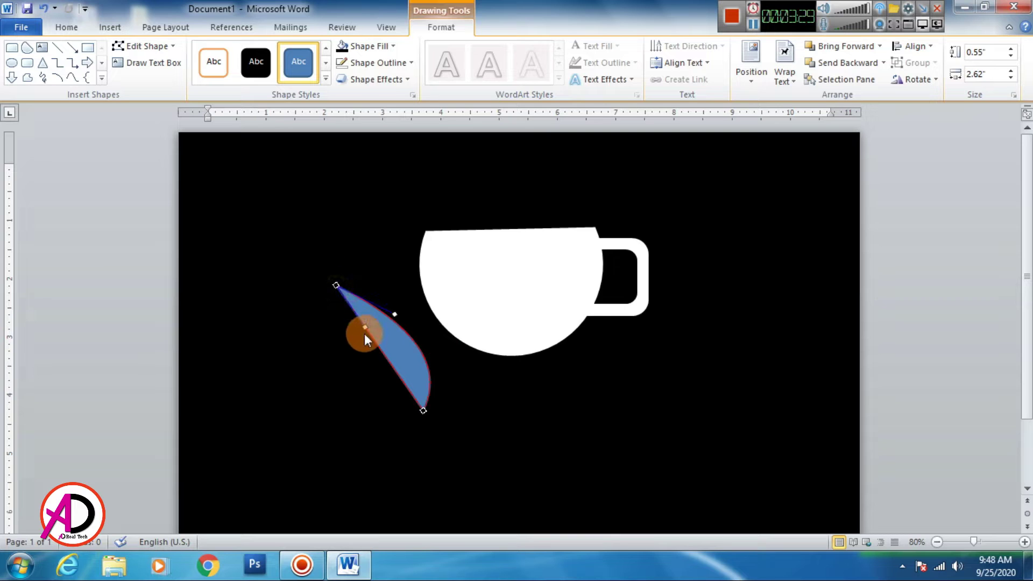
click(423, 410)
drag(394, 369, 318, 451)
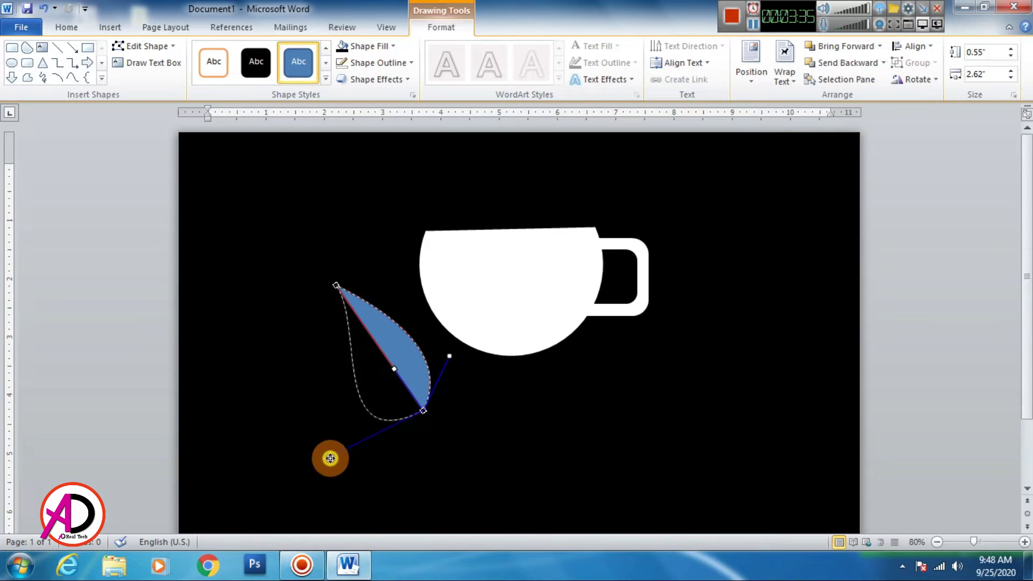
drag(318, 451, 332, 442)
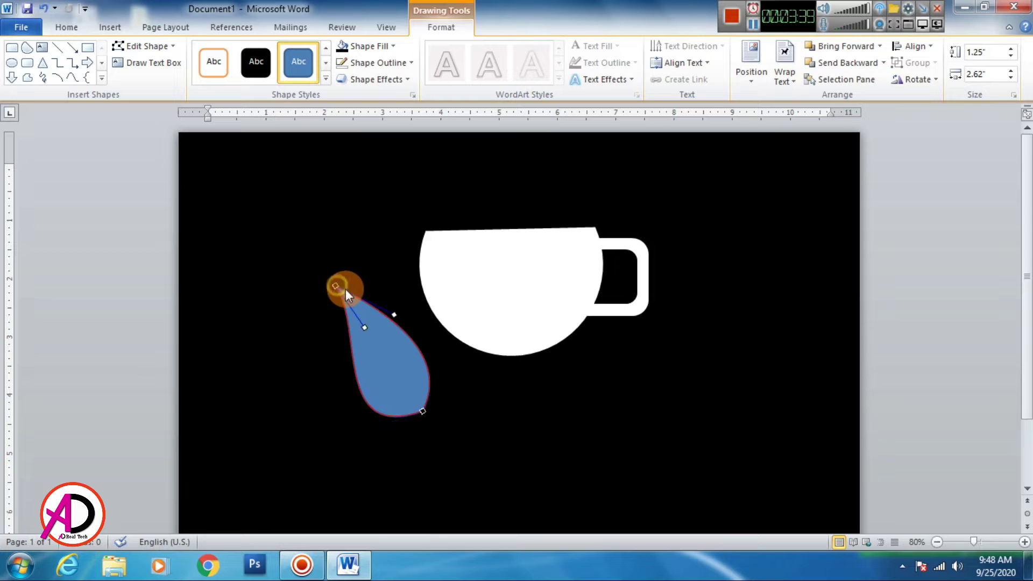
- Smooth the tip, left edge and base curves into a 1.47 by 2.62 inch teardrop
drag(391, 316, 415, 300)
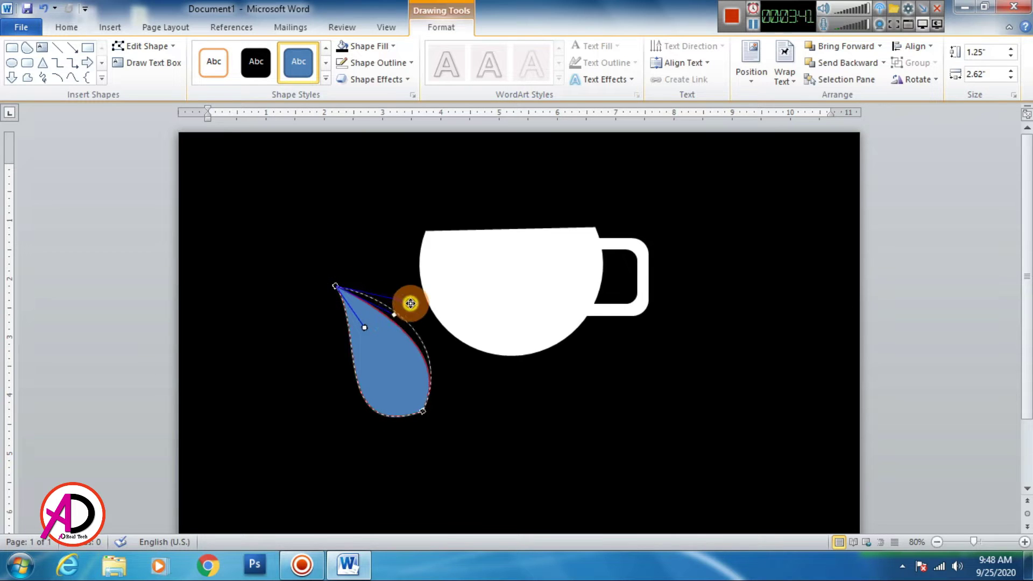
click(422, 412)
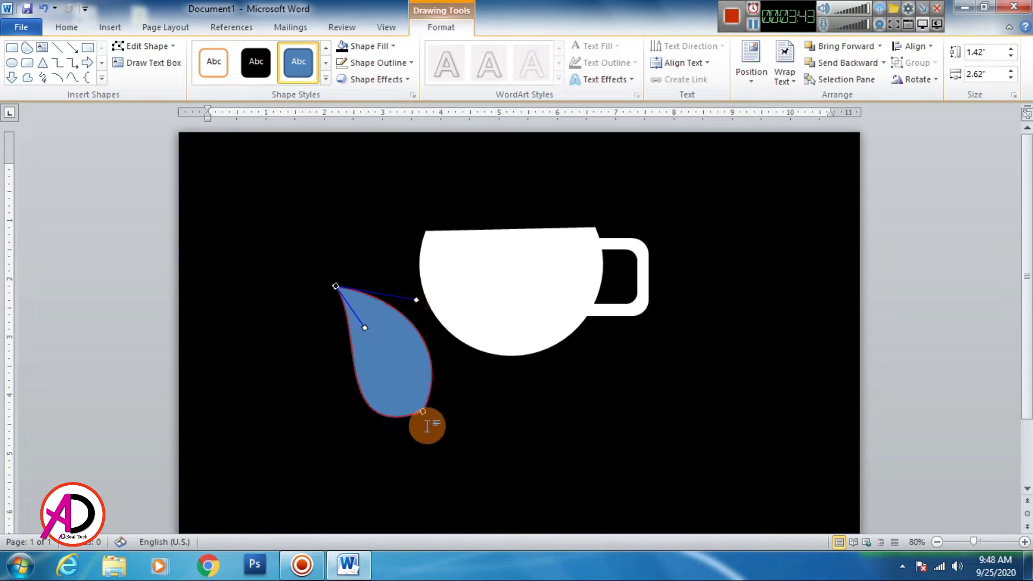
drag(449, 357, 479, 369)
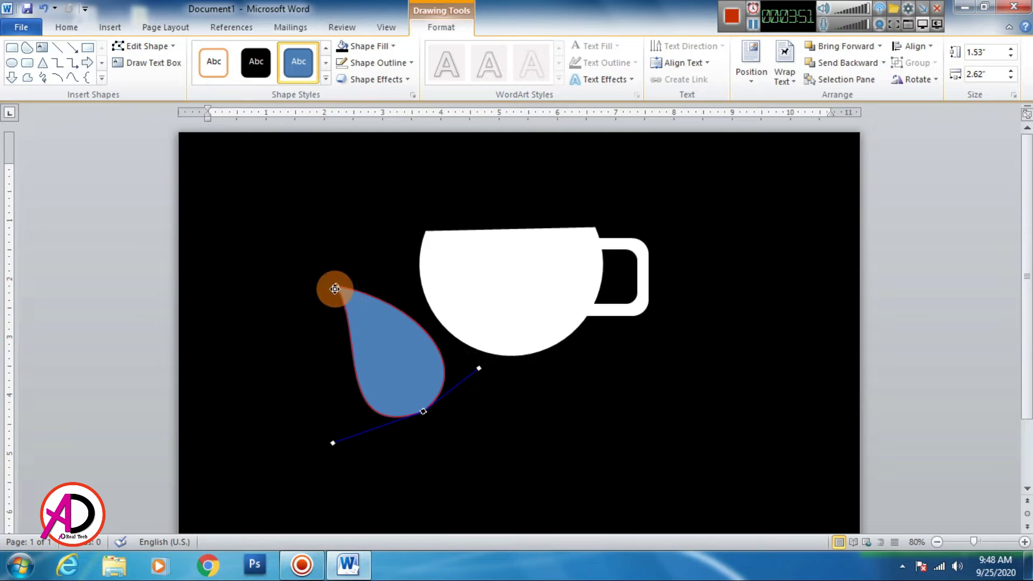
drag(334, 289, 336, 286)
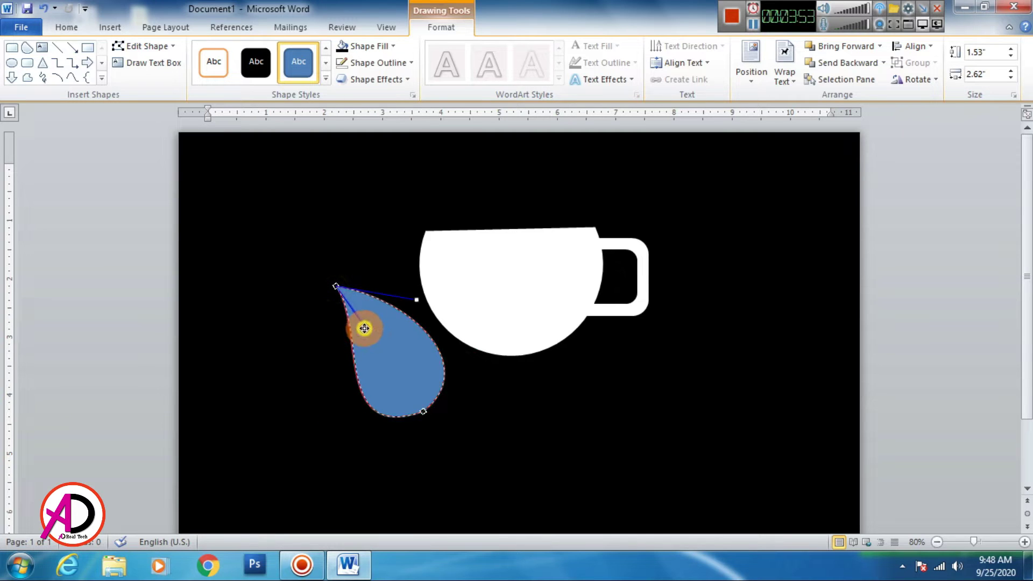
drag(364, 328, 371, 324)
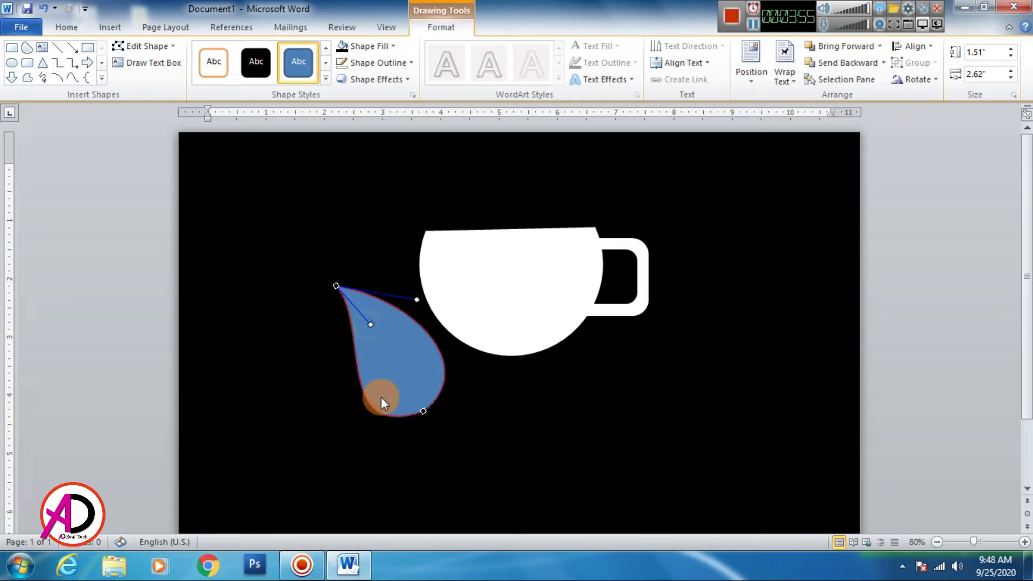
click(423, 411)
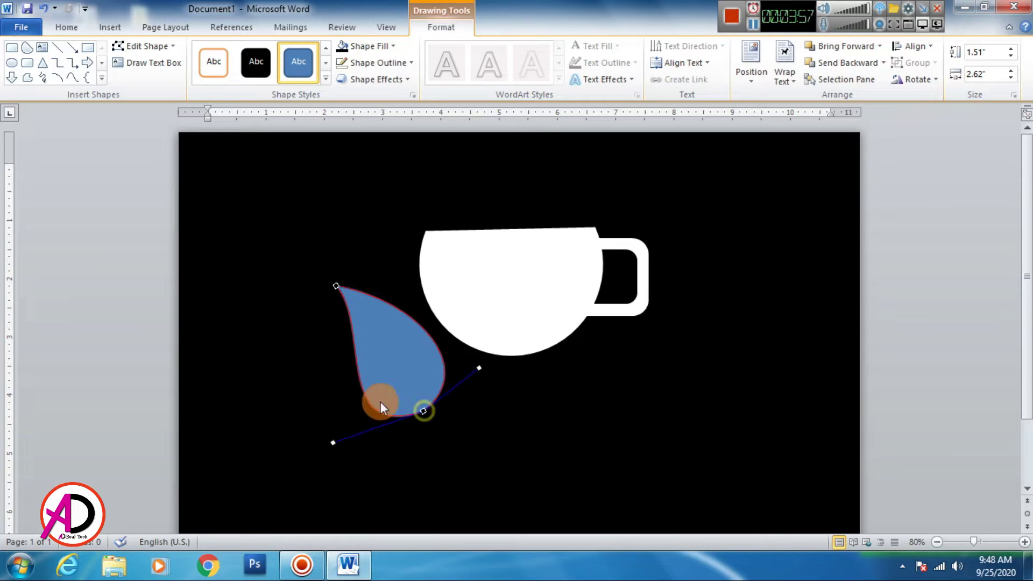
mouse_move(333, 441)
mouse_down()
mouse_move(330, 416)
mouse_move(334, 432)
mouse_up()
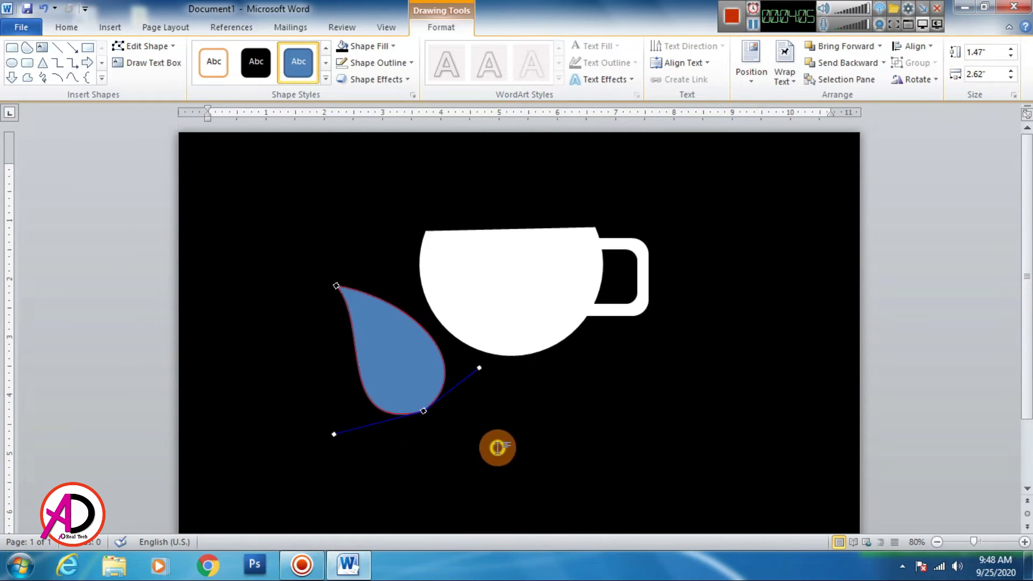
click(494, 442)
- Fill the teardrop green with no outline and move it over the cup's upper left edge
double_click(400, 385)
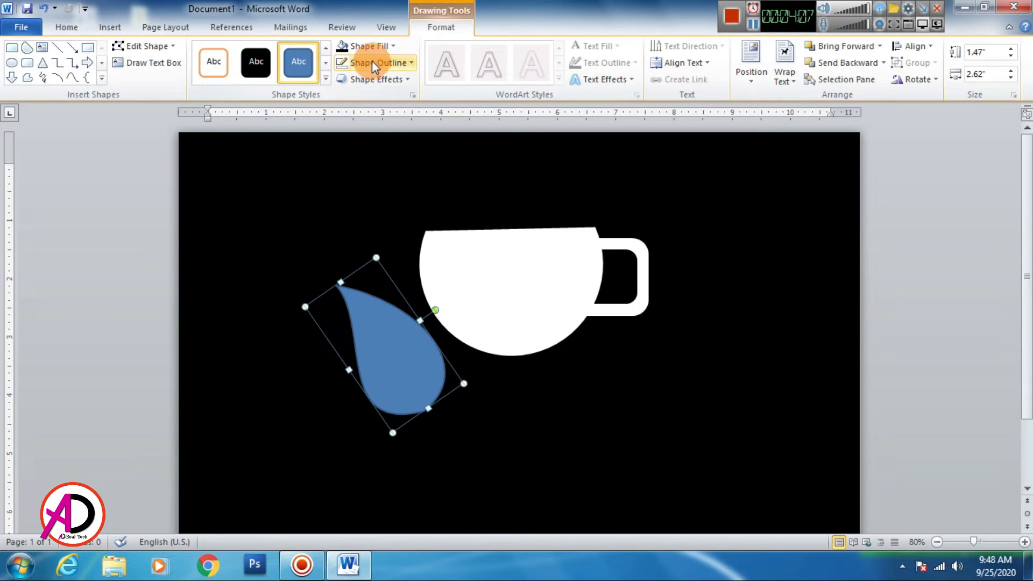
click(365, 45)
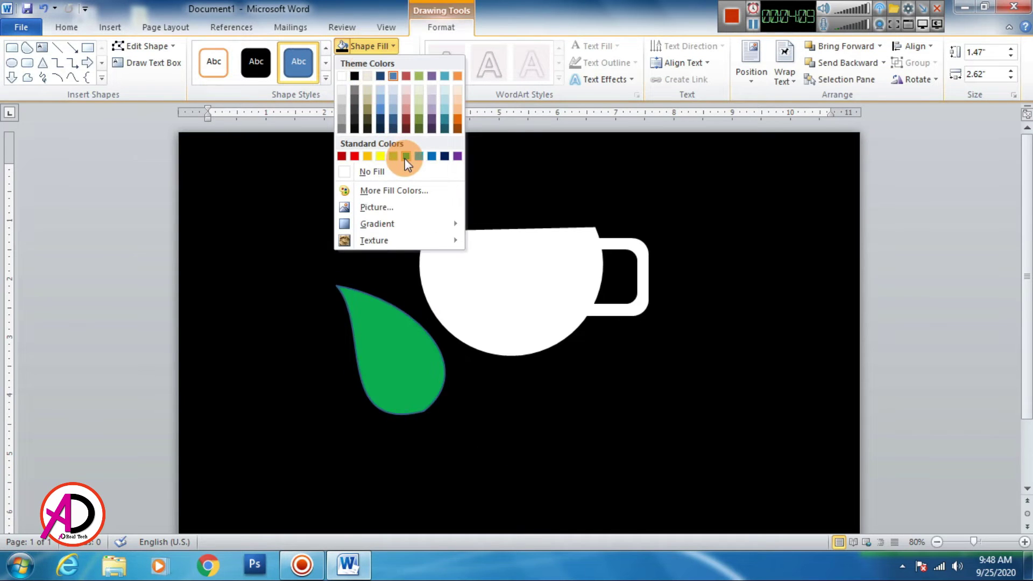
click(405, 157)
click(372, 64)
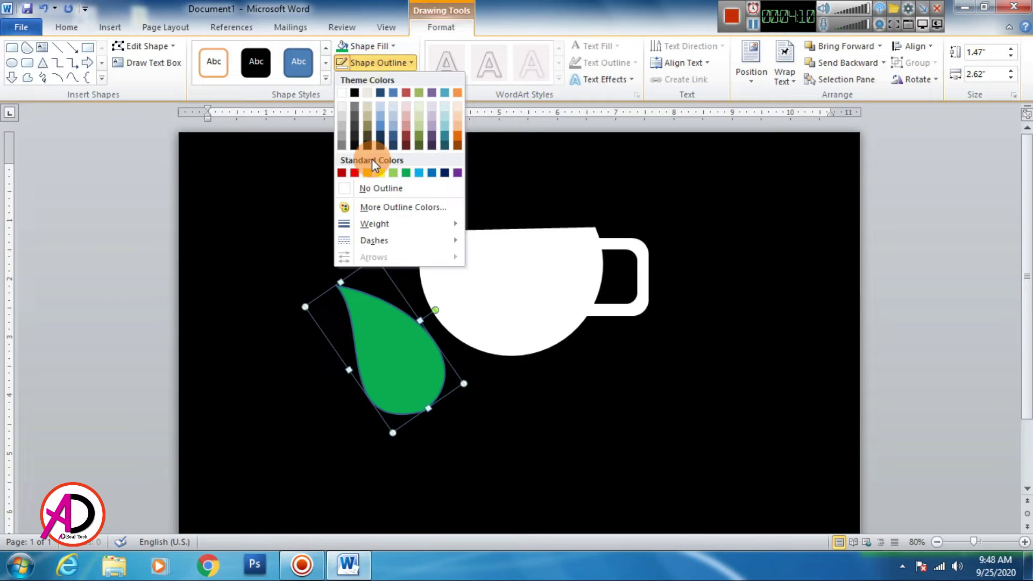
click(374, 192)
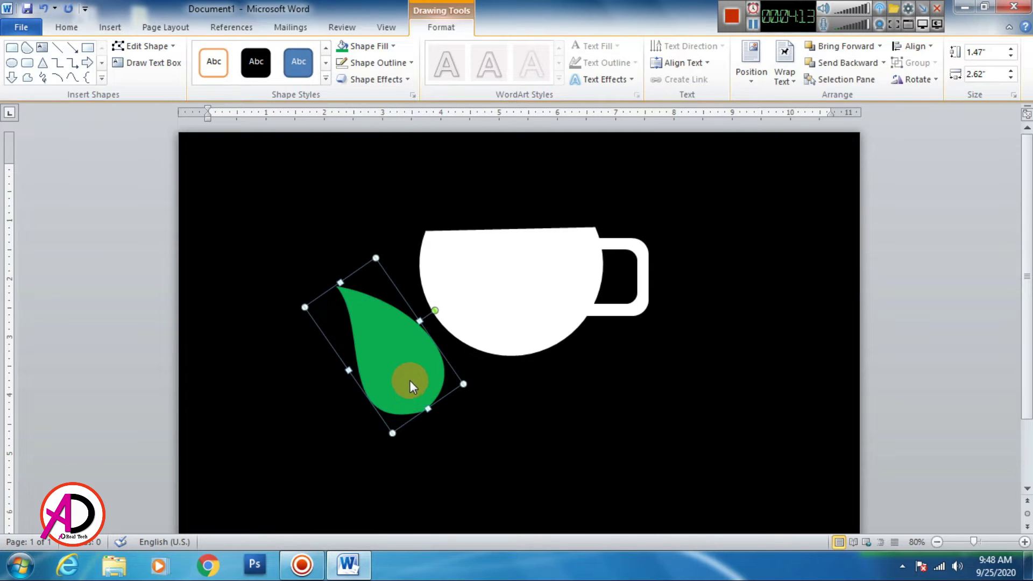
mouse_move(408, 379)
mouse_down()
mouse_move(477, 337)
mouse_move(474, 325)
mouse_up()
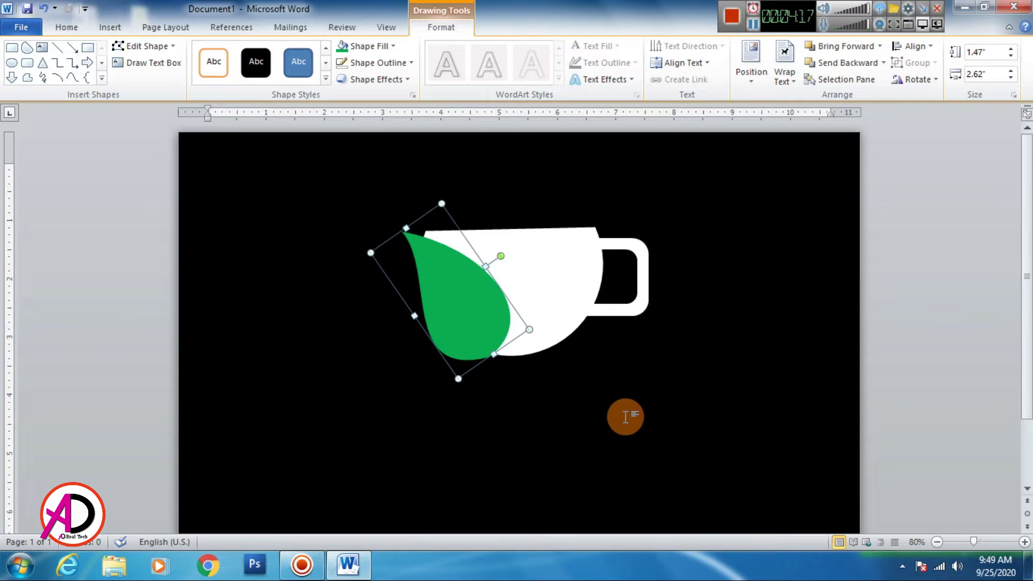
- Adjust the curves at the green leaf's top and bottom points
click(624, 417)
click(463, 327)
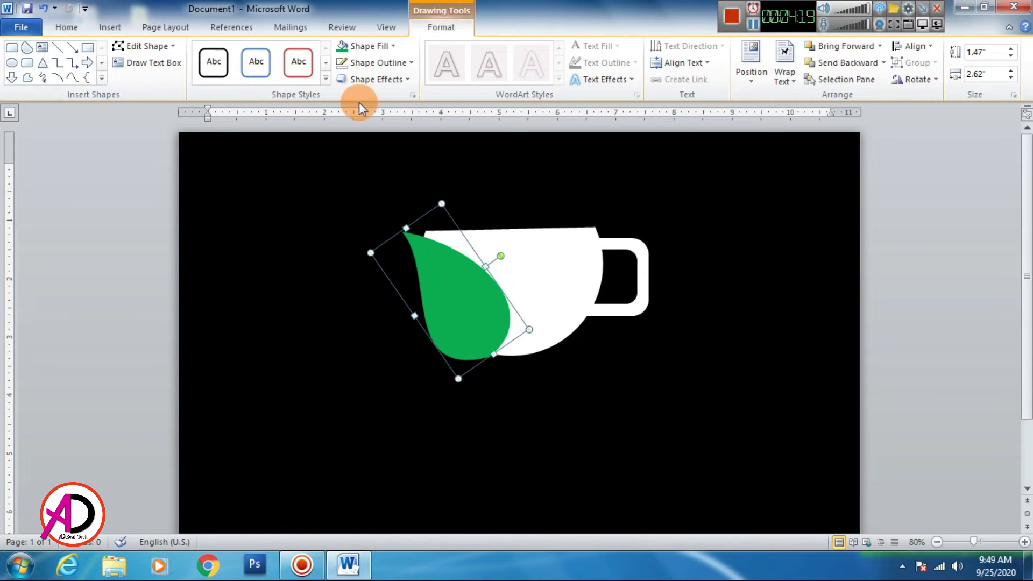
click(137, 46)
click(159, 86)
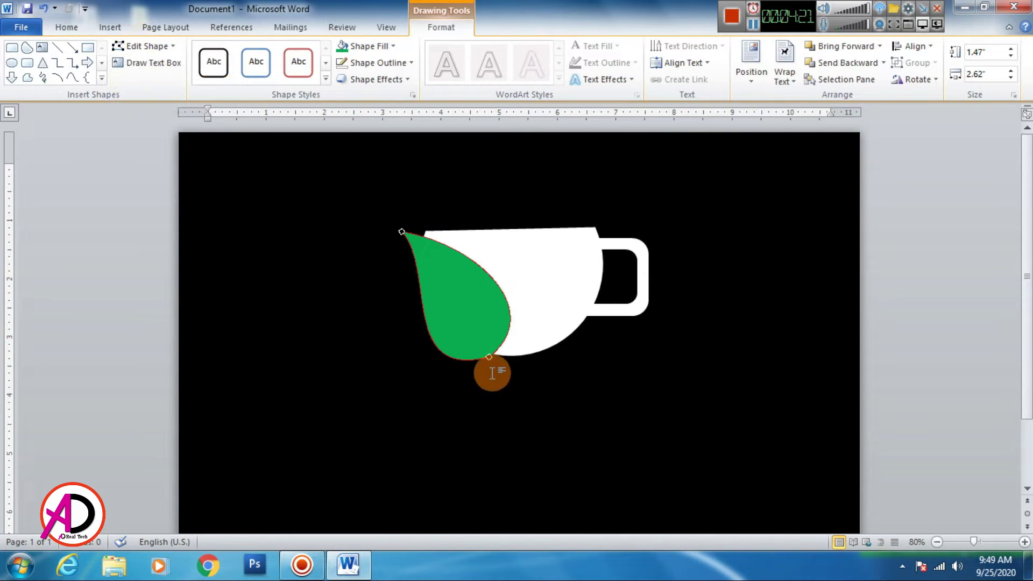
click(490, 358)
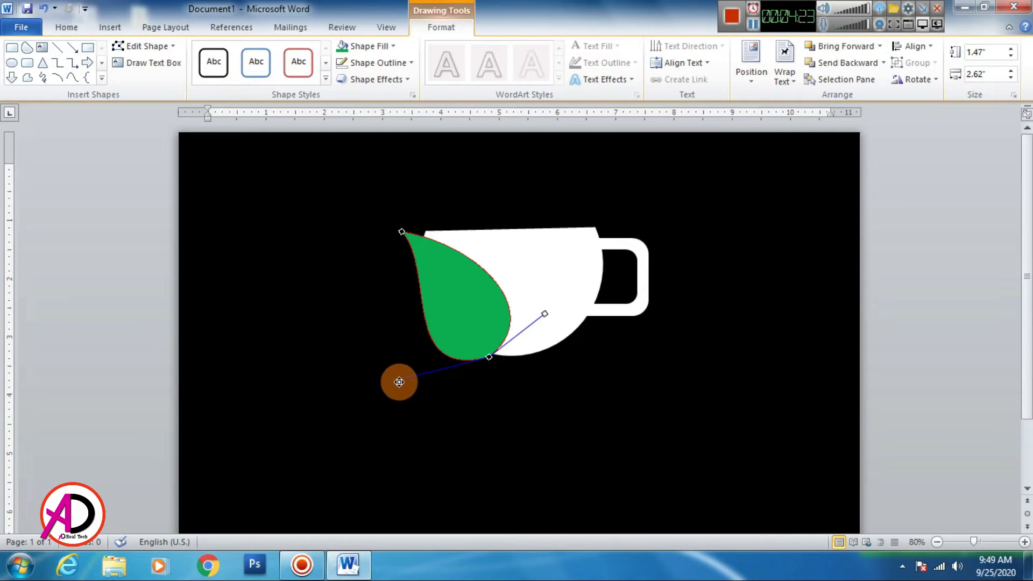
drag(400, 378, 405, 398)
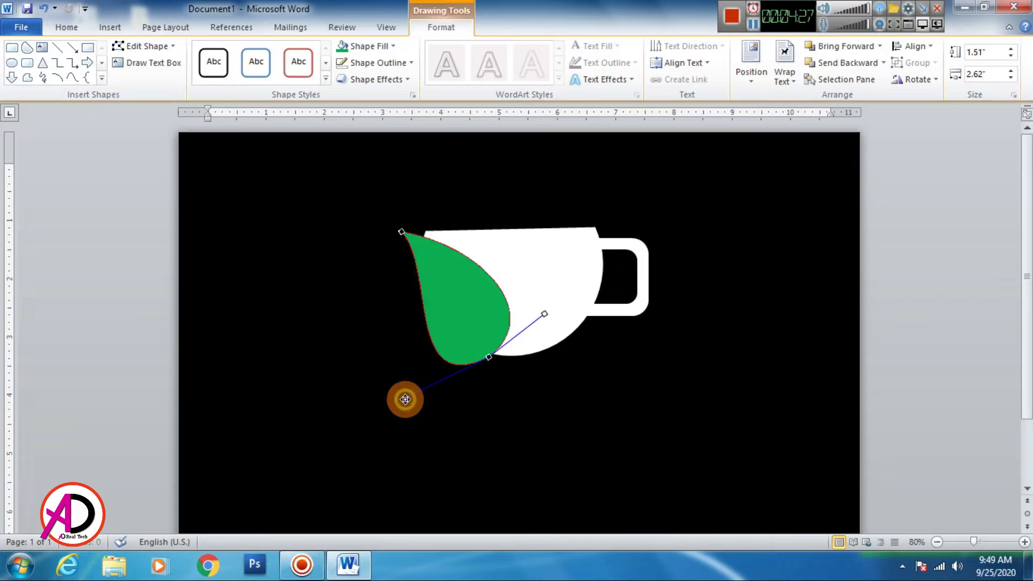
click(402, 230)
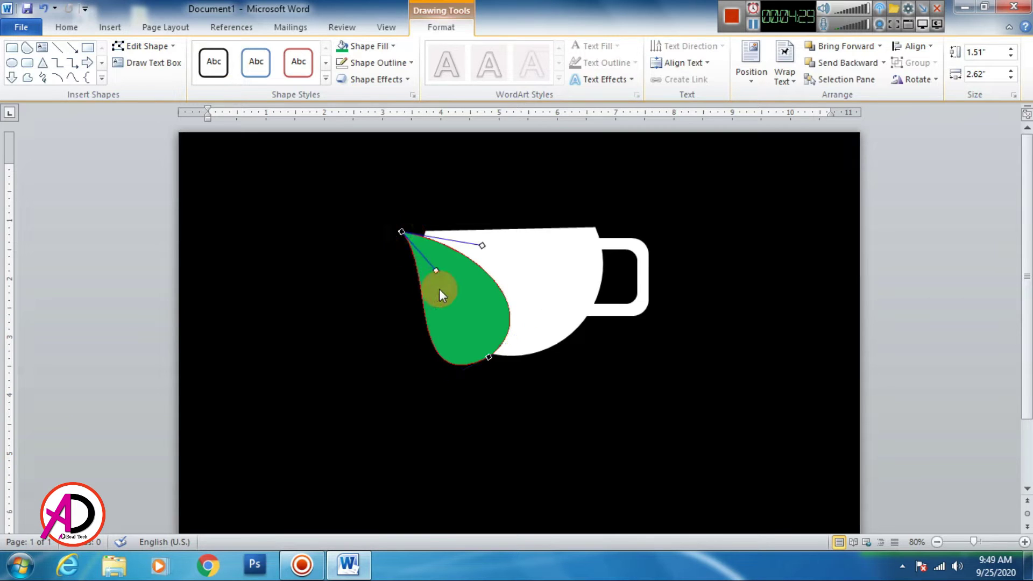
drag(437, 273, 440, 262)
click(488, 356)
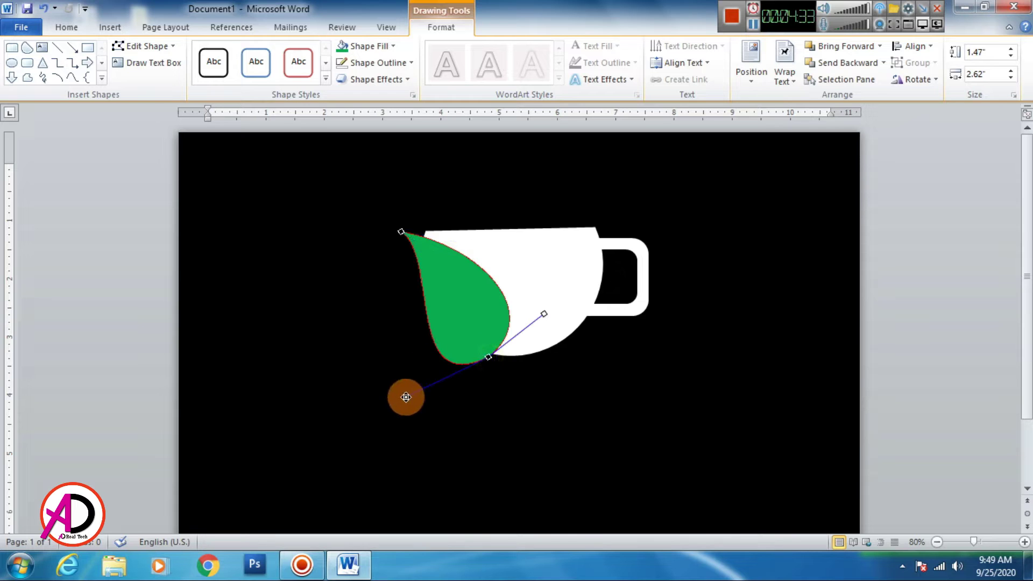
drag(406, 399, 412, 391)
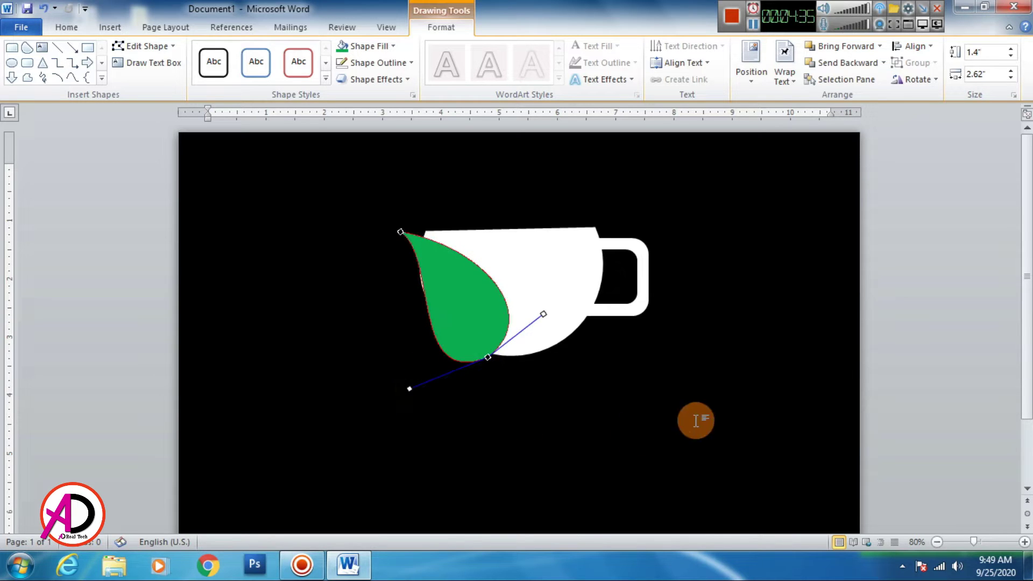
click(900, 369)
- Enlarge the green leaf to 1.5 by 2.93 inches
click(466, 323)
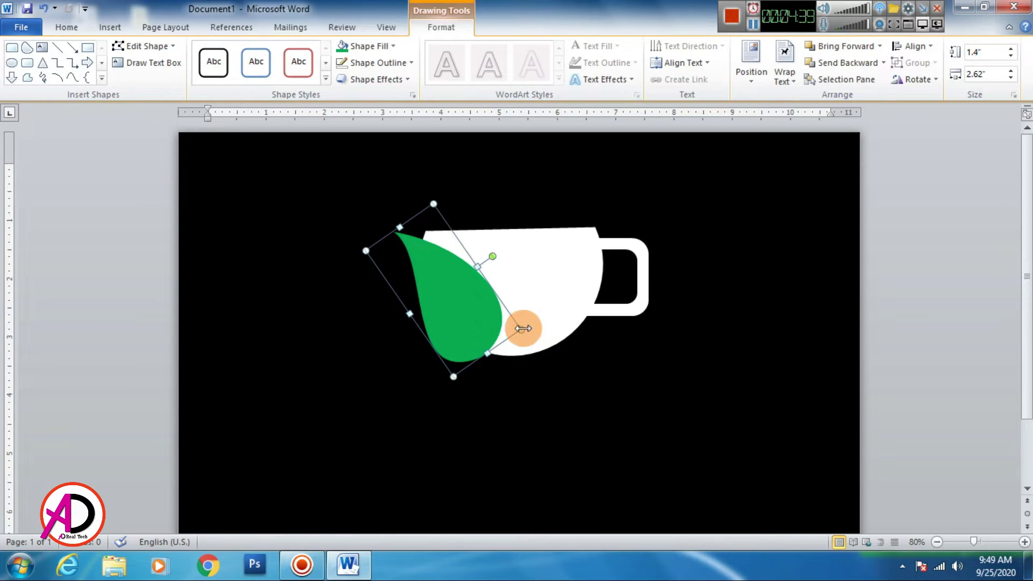
drag(523, 328, 536, 340)
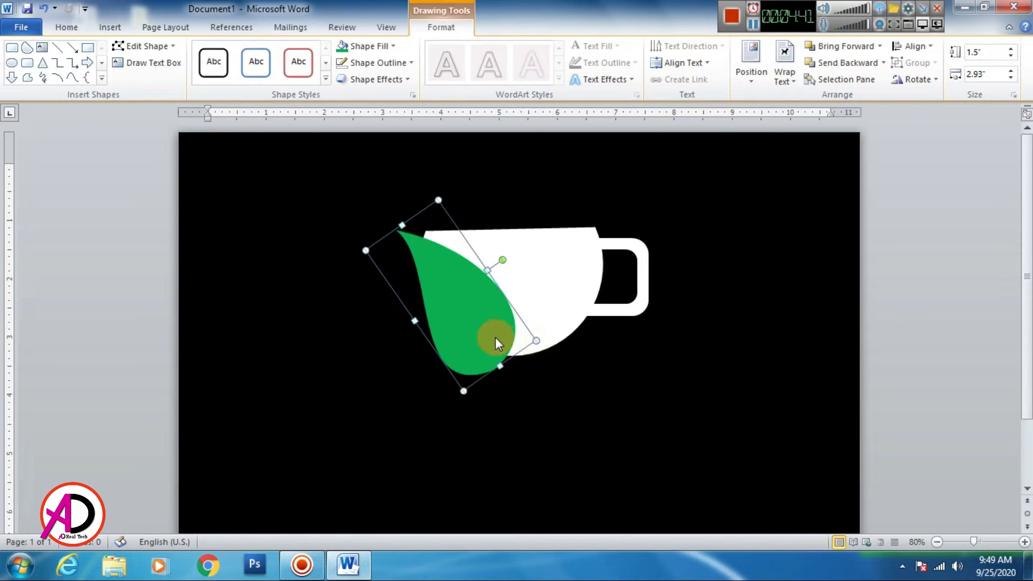
click(935, 368)
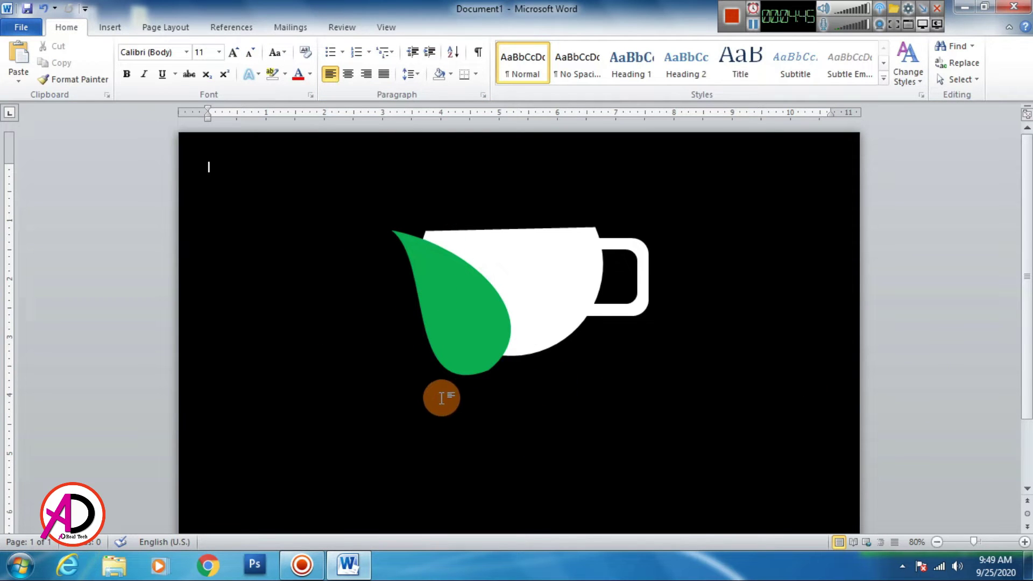
- Draw a tall narrow rectangle, 2.56 by 0.47 inches, left of the cup
click(108, 29)
click(230, 77)
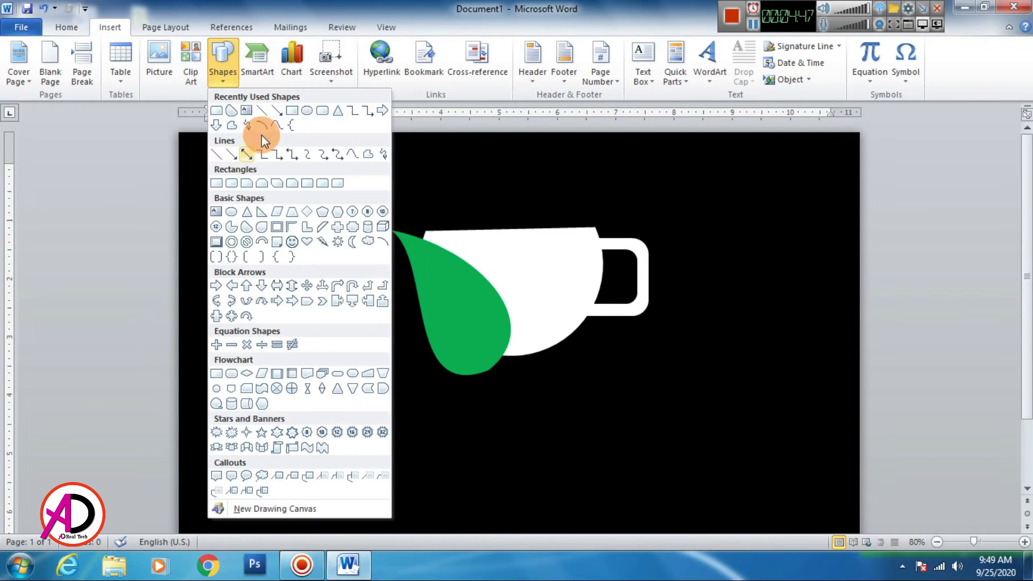
click(291, 110)
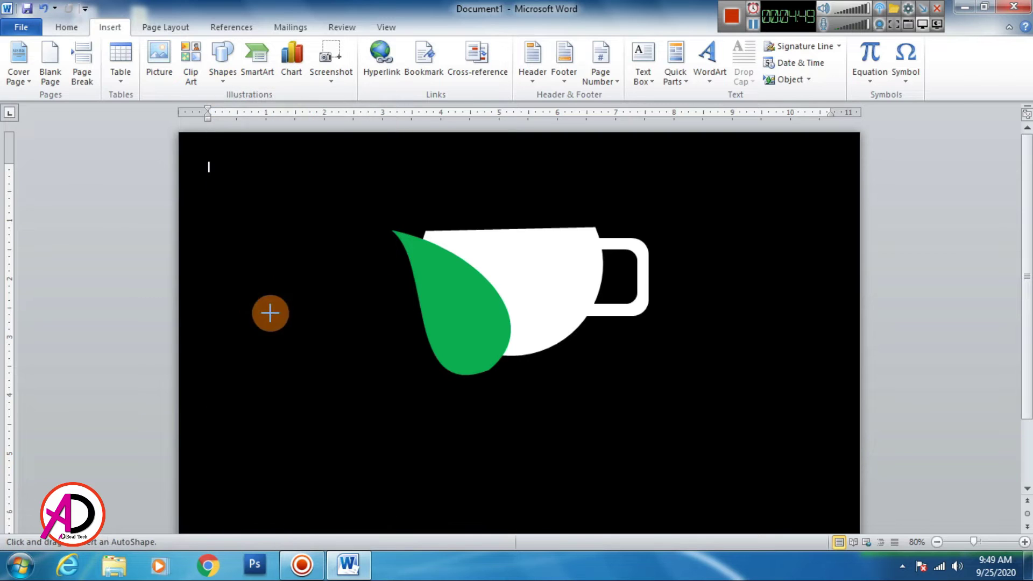
drag(271, 315, 300, 466)
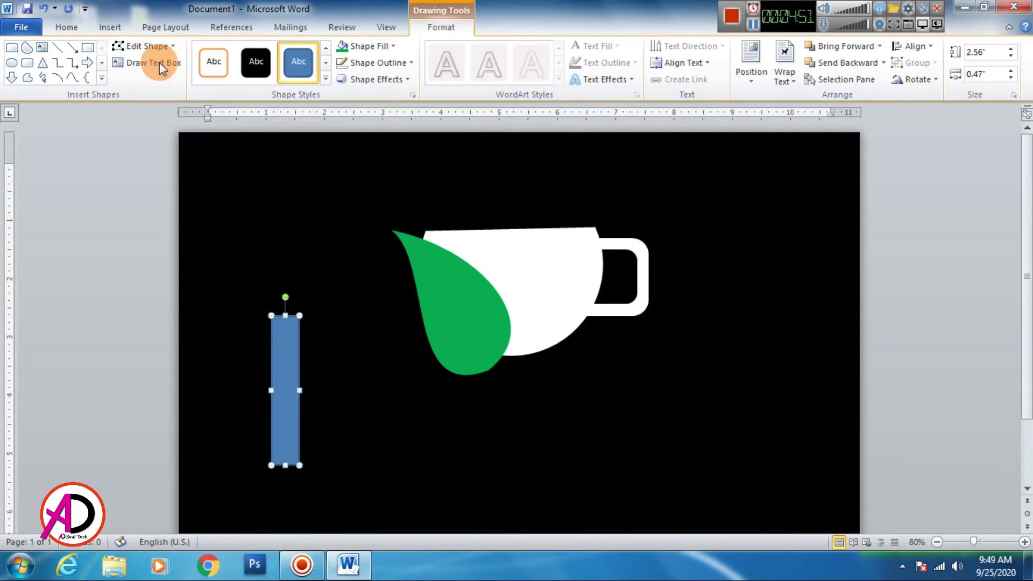
- Start point editing on the blue rectangle and bulge its right side outward
click(143, 46)
click(153, 86)
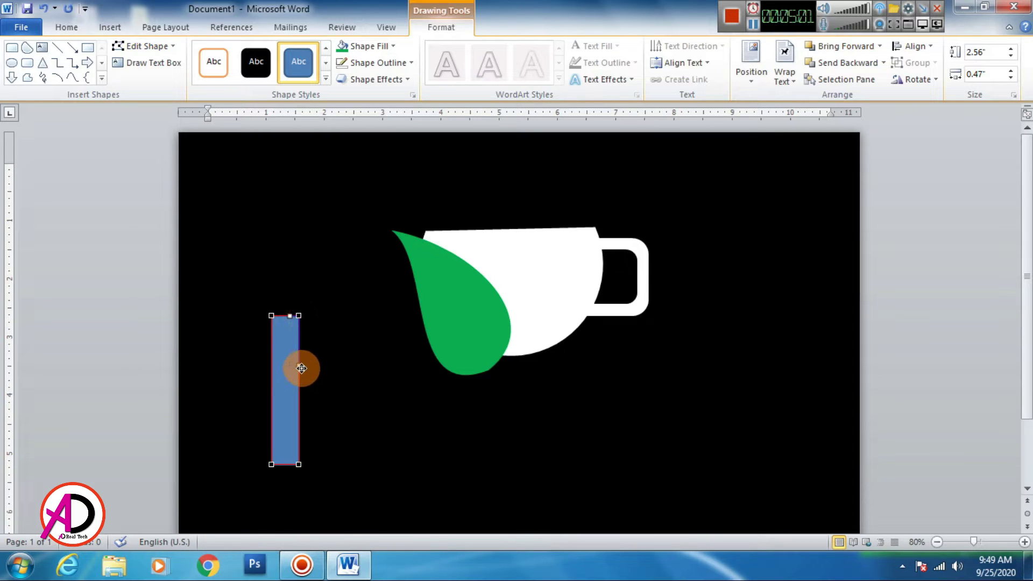
drag(298, 365, 336, 359)
click(299, 465)
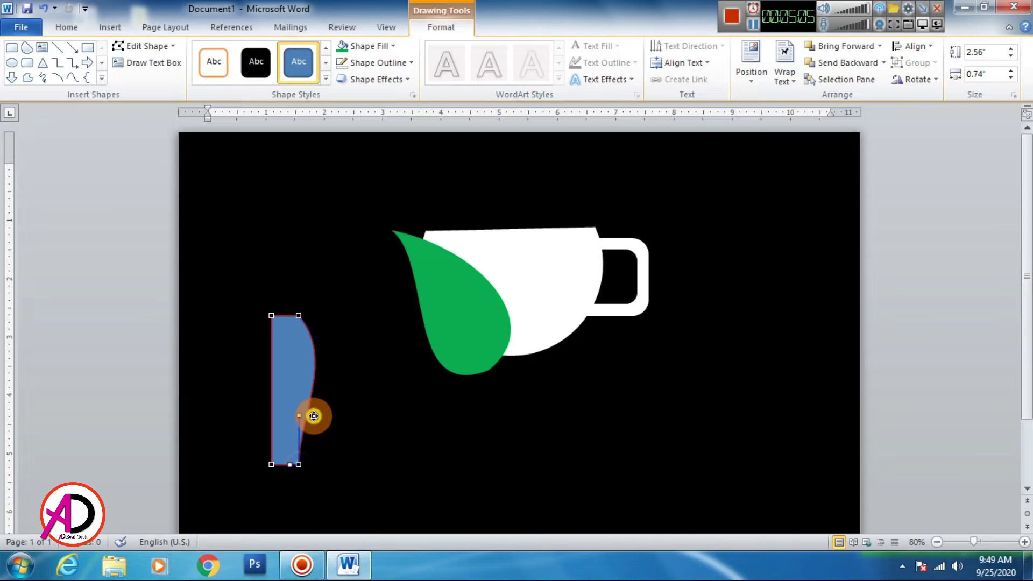
mouse_move(316, 417)
mouse_down()
mouse_move(359, 420)
mouse_move(346, 435)
mouse_up()
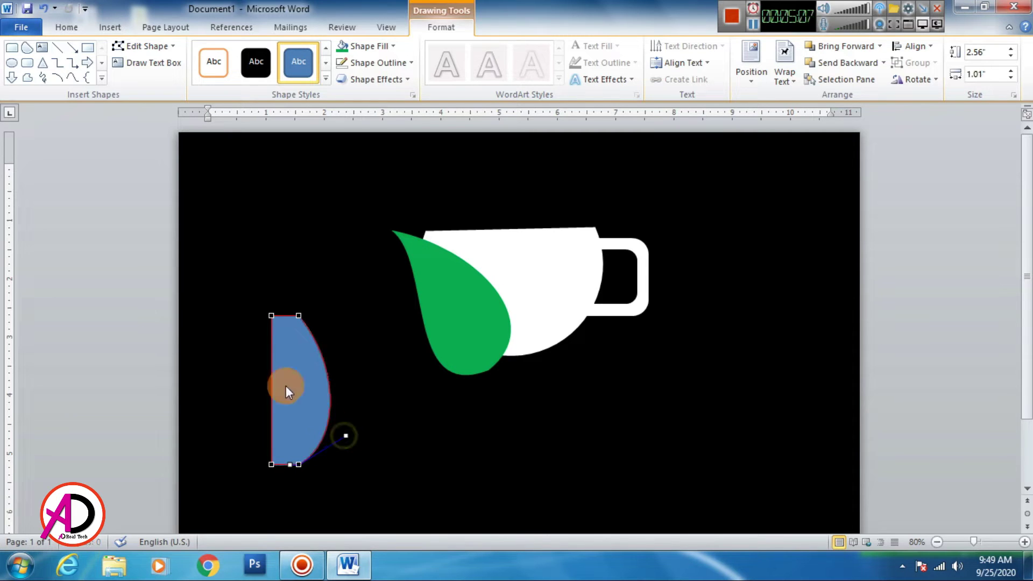
- Delete the rectangle's top-left point so the left edge slants
right_click(271, 318)
click(321, 344)
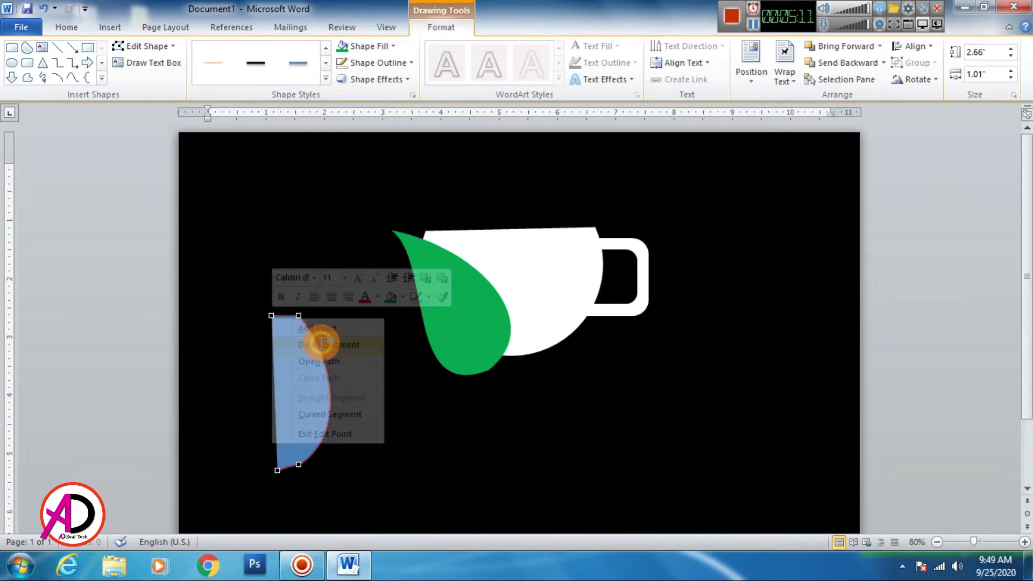
key(ctrl+z)
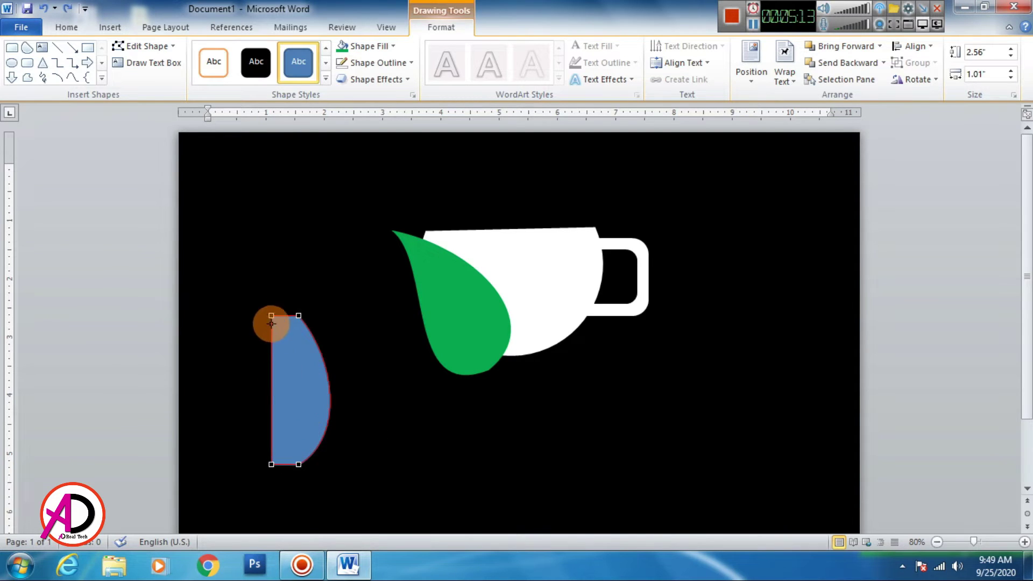
right_click(273, 315)
click(317, 337)
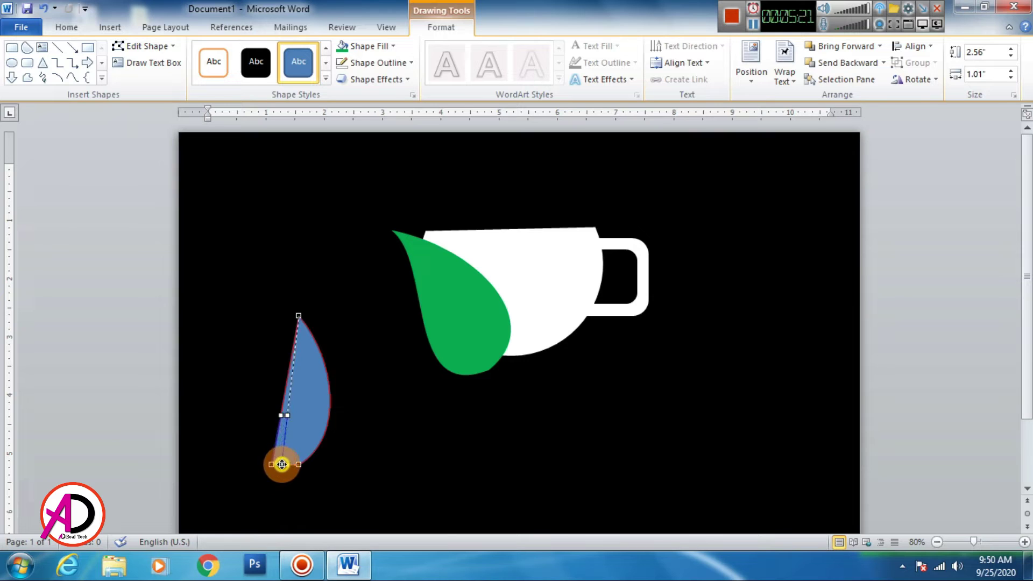
- Drag the remaining points into a thin curved crescent and move it up and right
drag(273, 463, 281, 464)
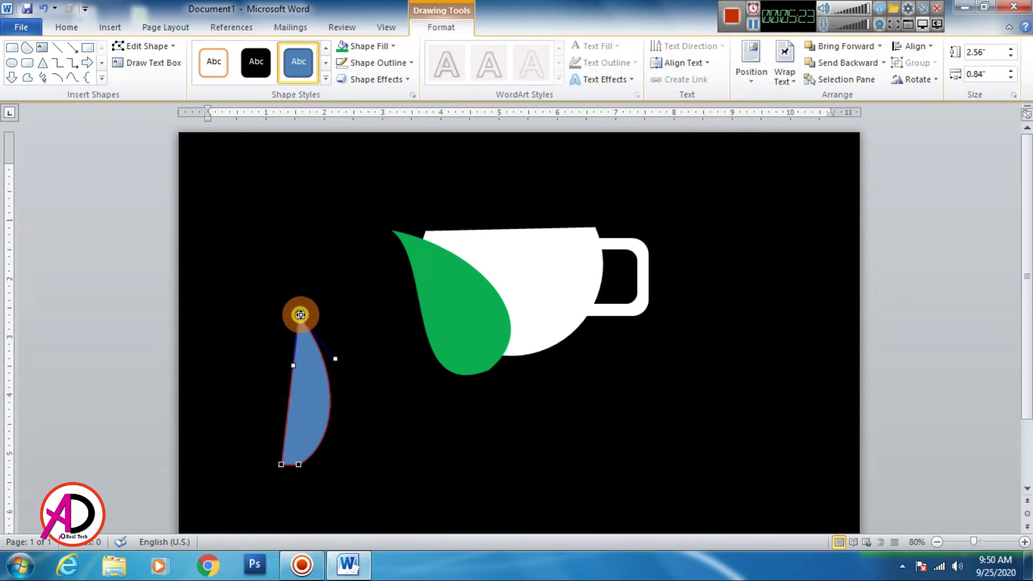
drag(294, 362, 323, 367)
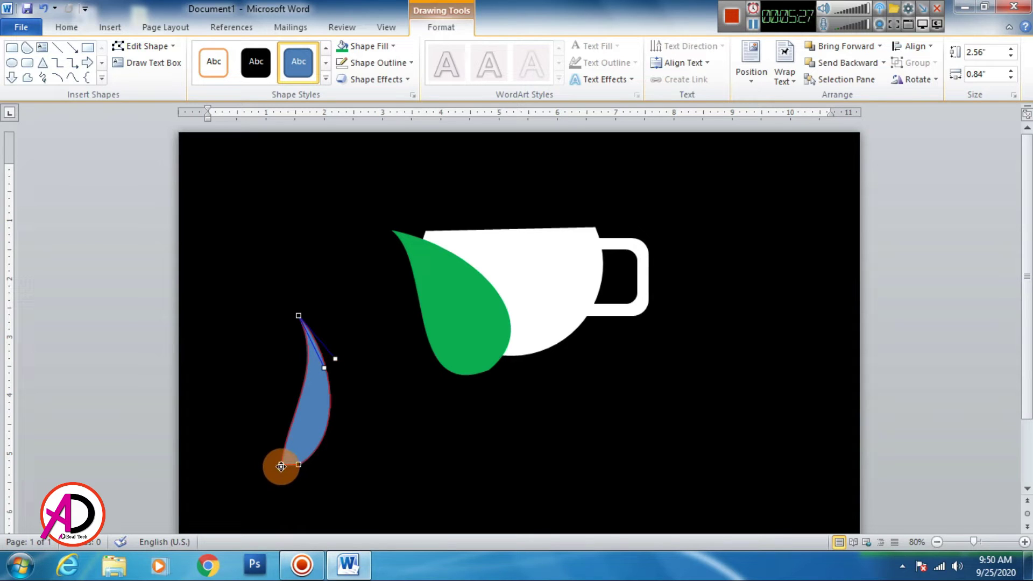
mouse_move(282, 466)
mouse_down()
mouse_move(289, 420)
mouse_move(323, 420)
mouse_up()
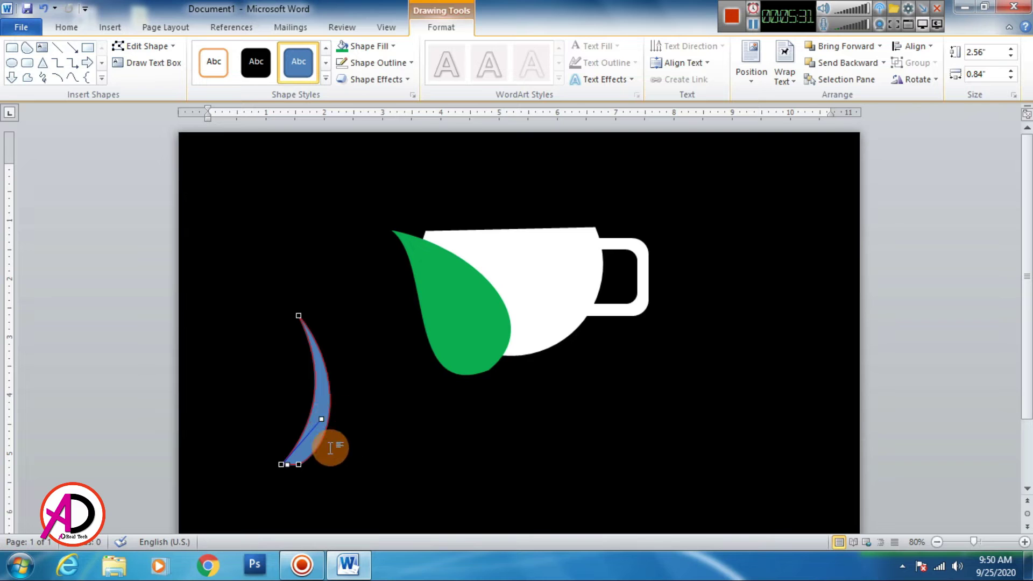
drag(323, 420, 327, 419)
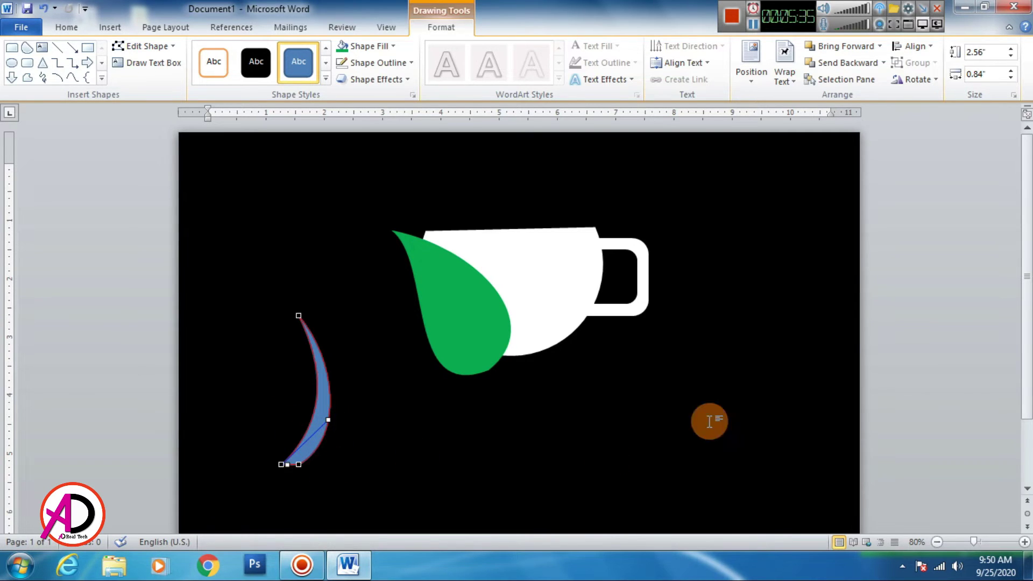
click(844, 377)
drag(314, 443, 334, 431)
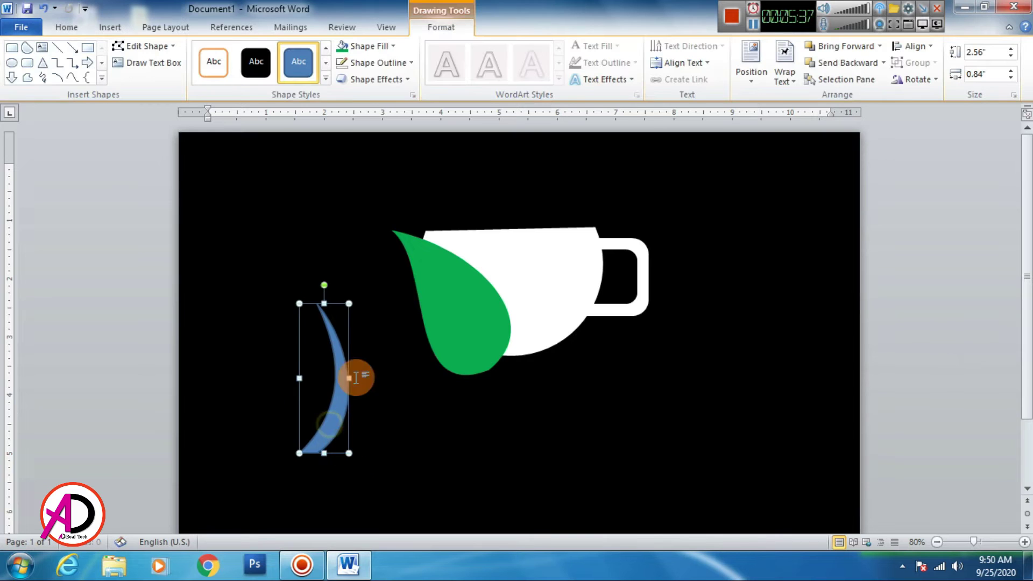
- Give the crescent a black fill and no outline
click(373, 46)
click(371, 63)
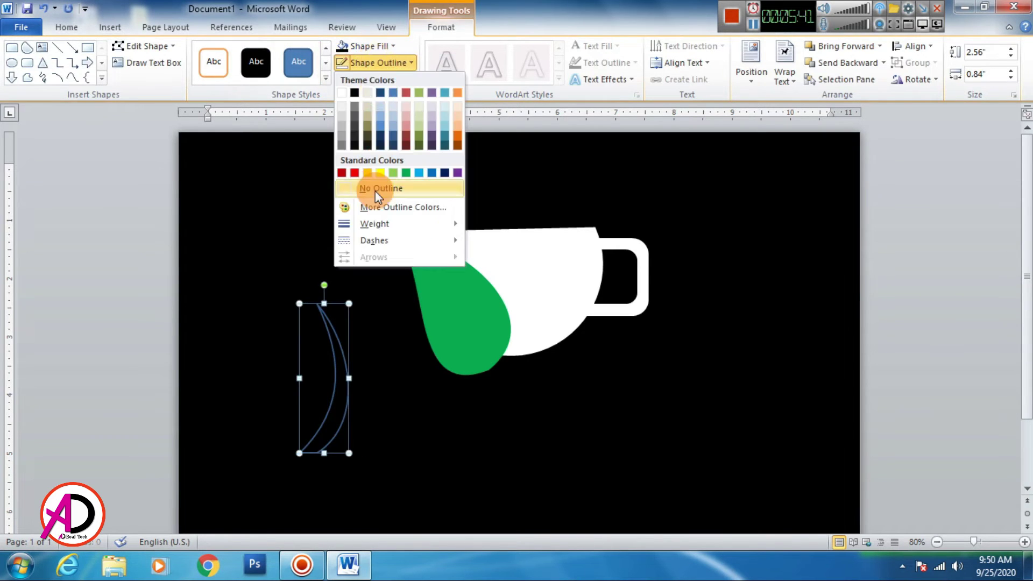
click(371, 189)
click(330, 393)
- Move the crescent onto the green leaf, rotate it to follow the leaf, and resize it to 2.08" by 0.56"
drag(330, 393, 453, 324)
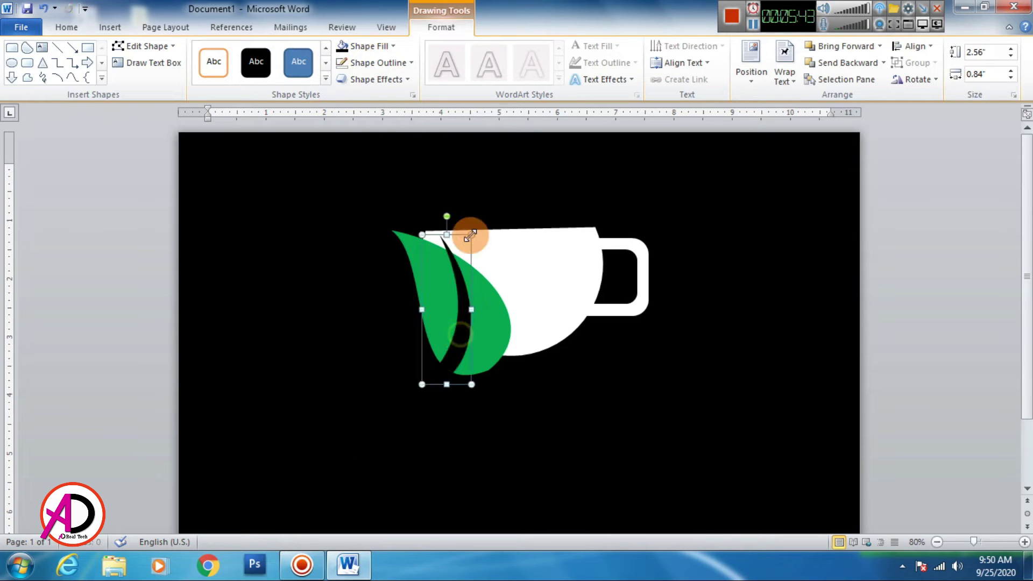
drag(446, 216, 416, 222)
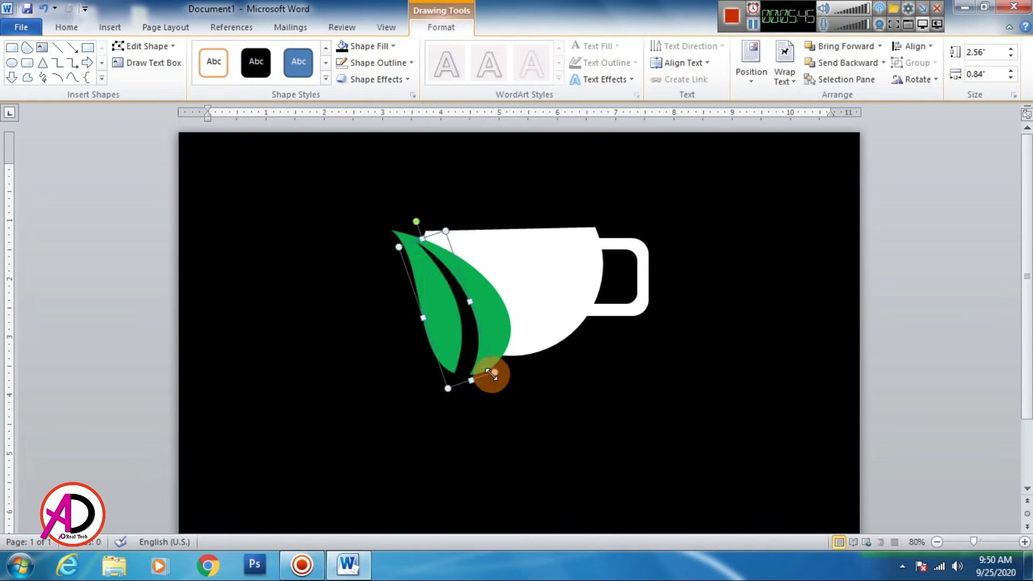
drag(480, 347, 514, 371)
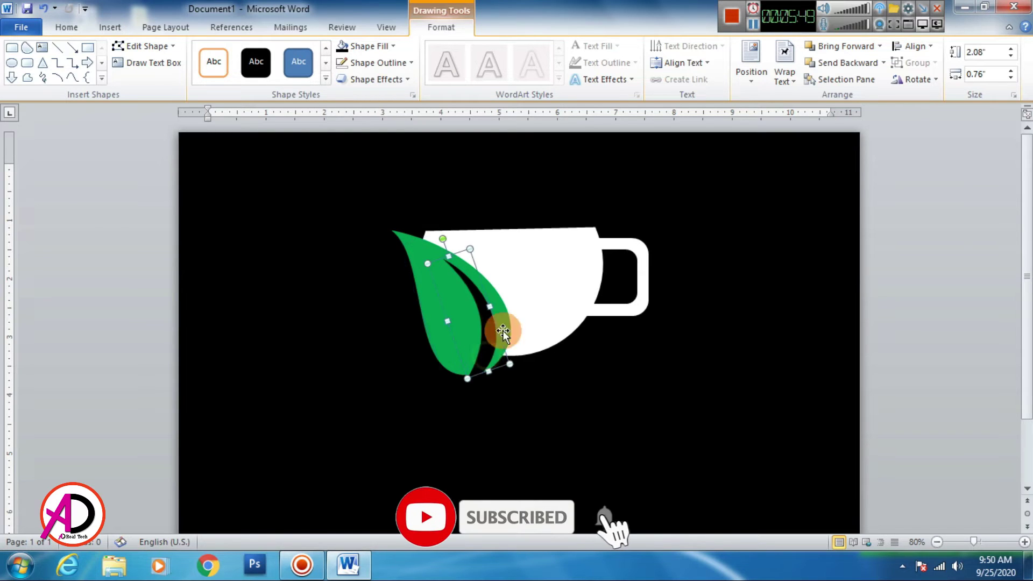
drag(491, 306, 478, 310)
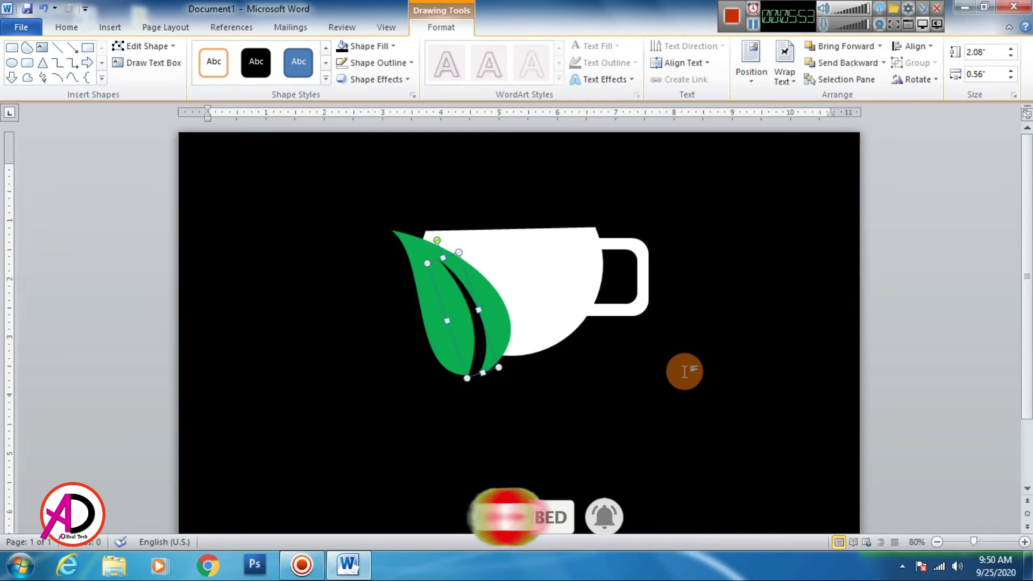
- Lower the vein's top end and stretch it slightly downward, checking the leaf between adjustments
click(661, 365)
click(476, 360)
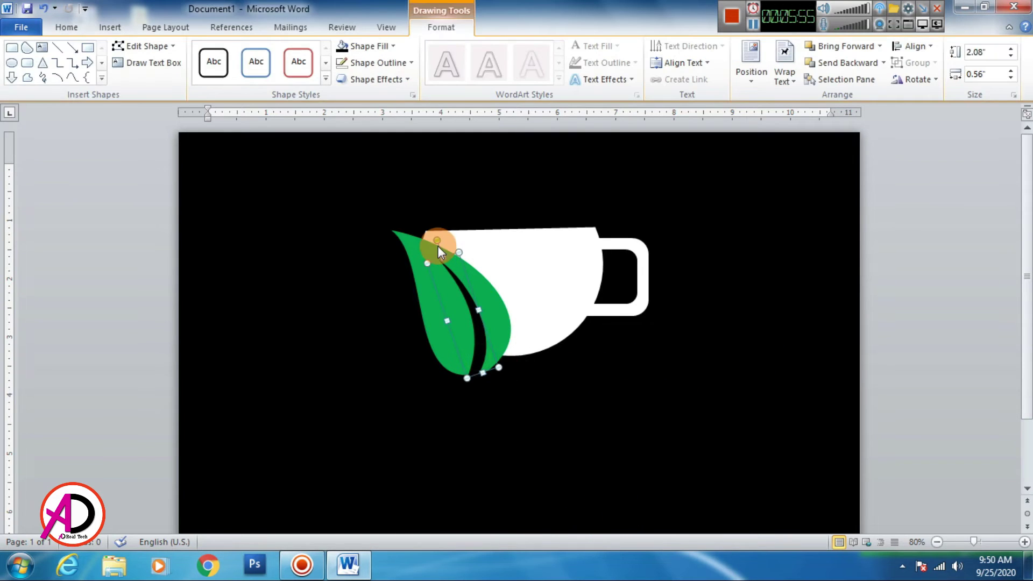
drag(437, 245, 435, 257)
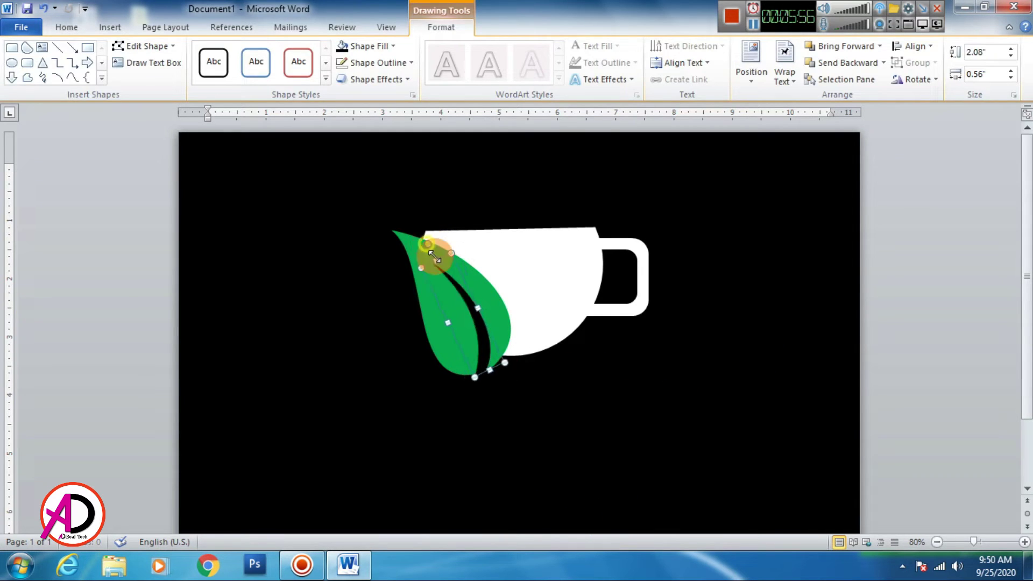
click(627, 376)
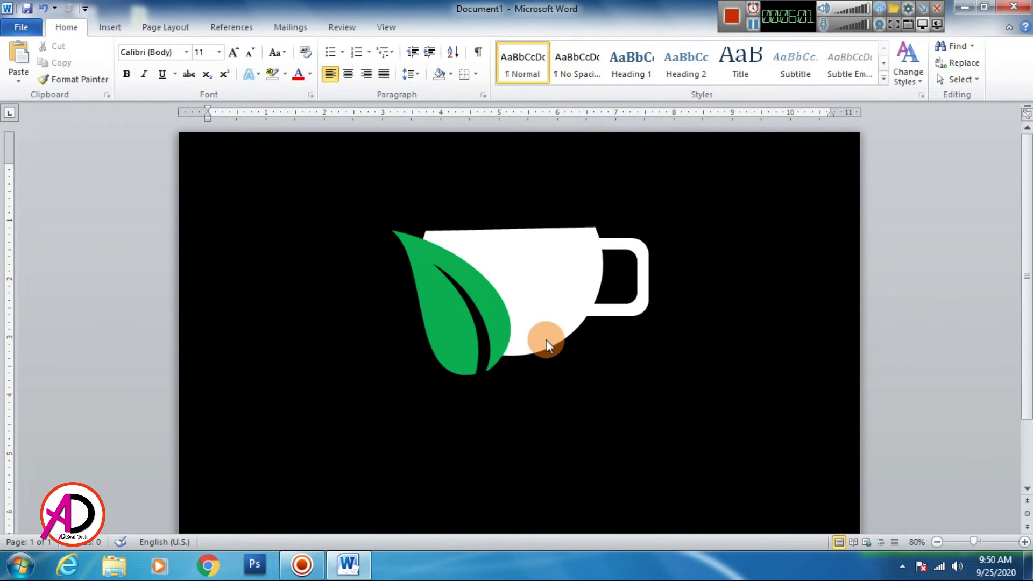
click(477, 340)
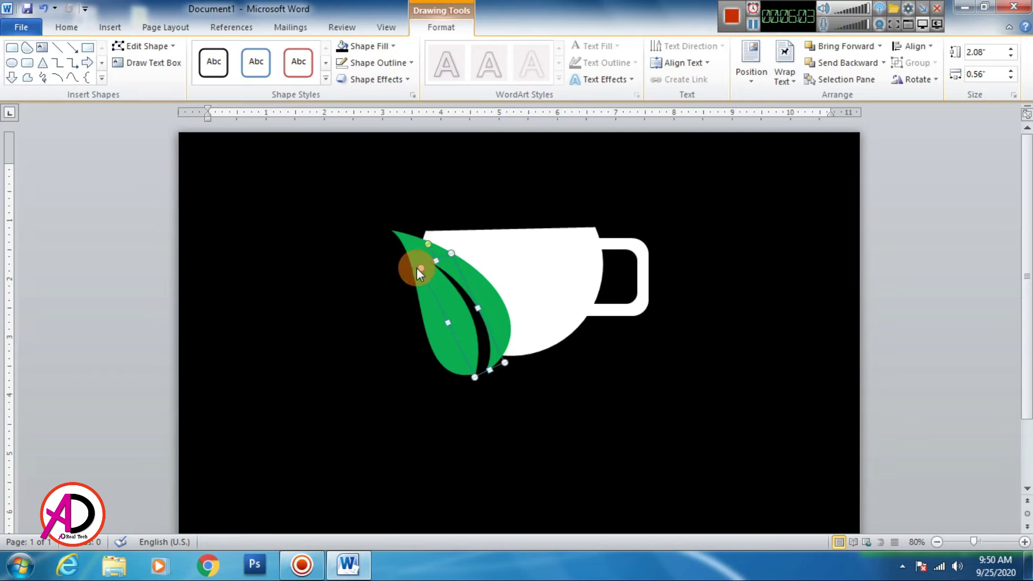
drag(423, 265, 426, 280)
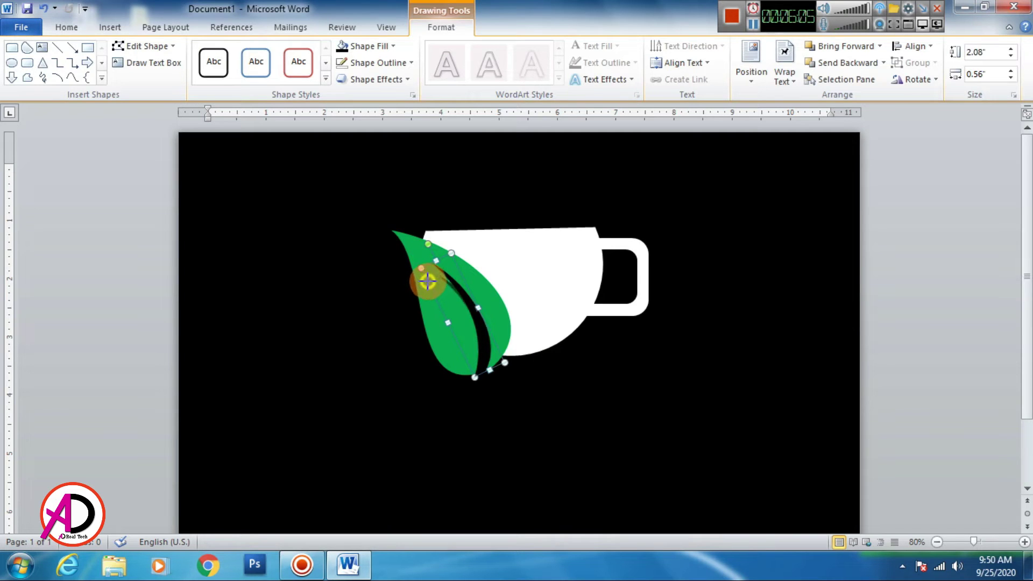
click(891, 347)
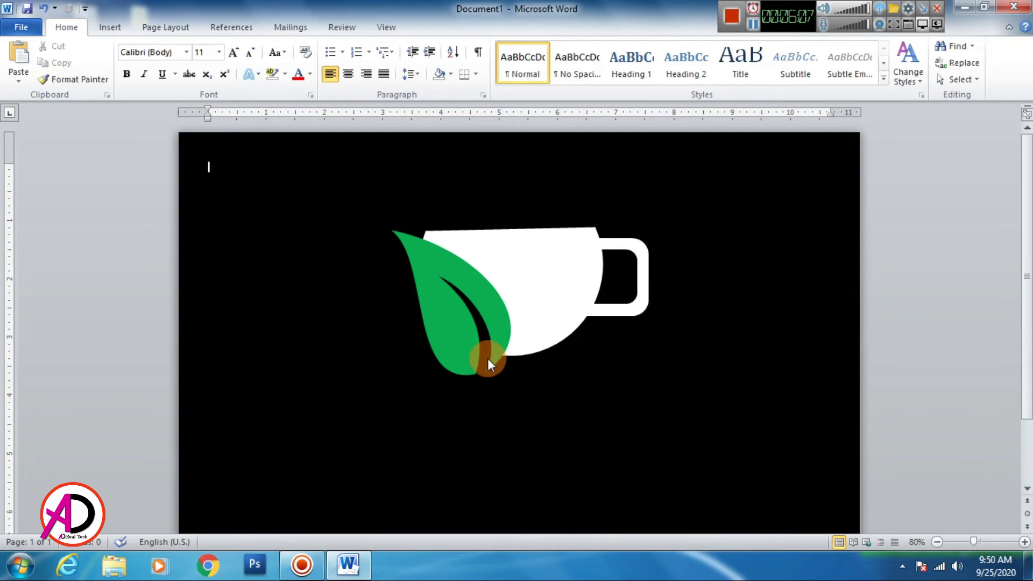
- Edit the vein's points to bend its lower curve inside the leaf, ending at 1.83" by 0.57"
click(143, 46)
click(142, 77)
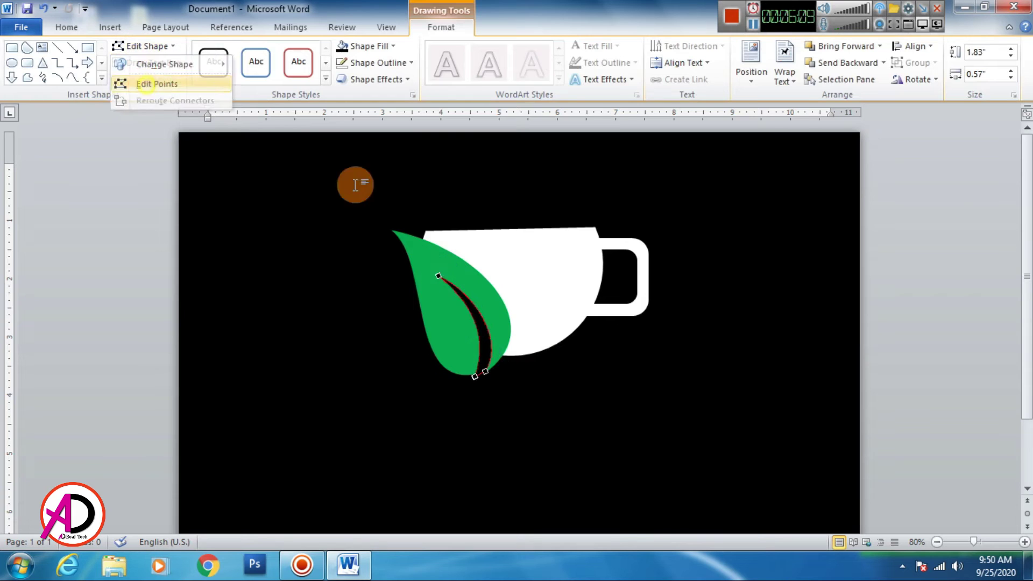
ctrl+scroll(697, 378, up, 2)
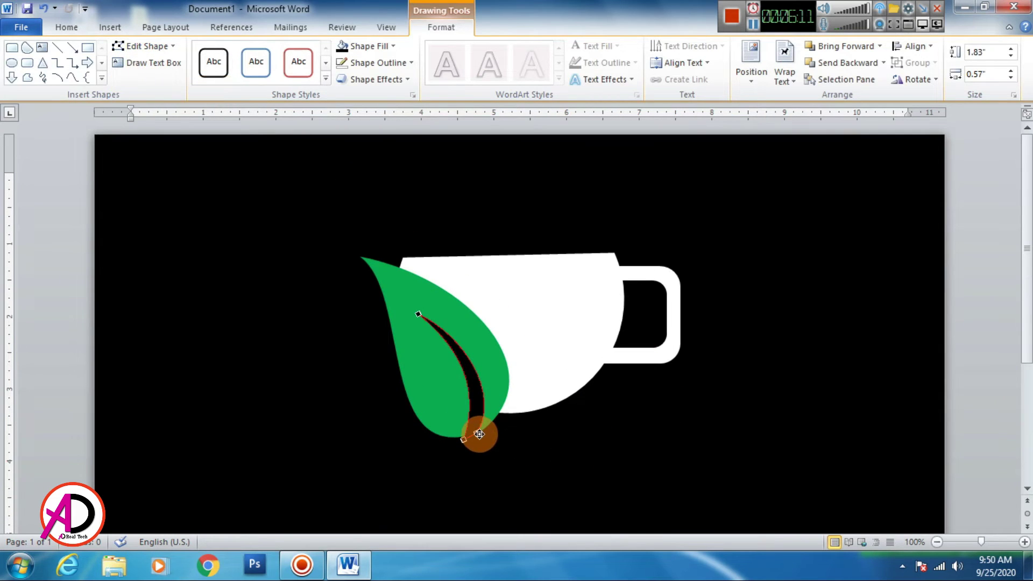
drag(479, 434, 506, 393)
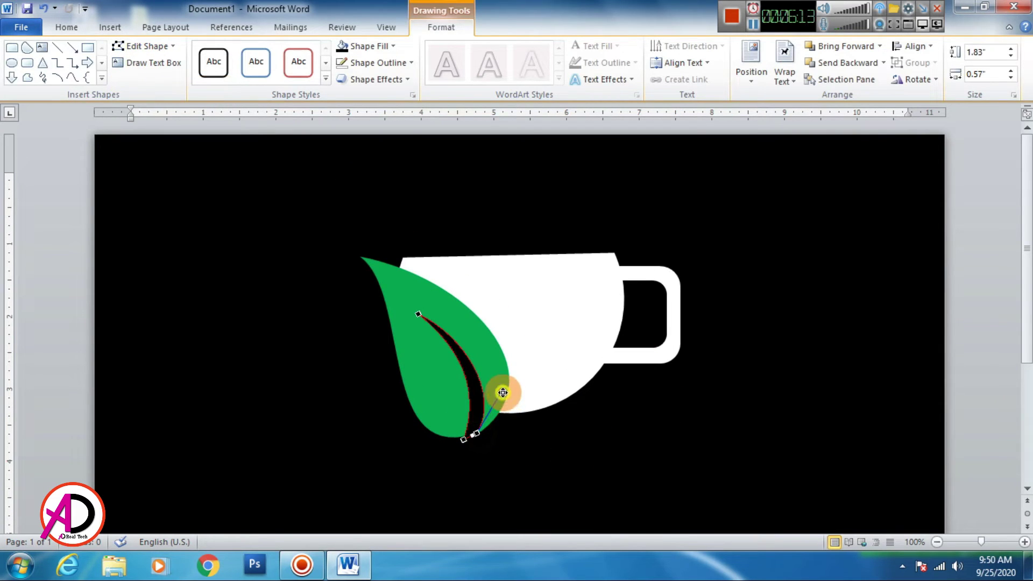
click(938, 360)
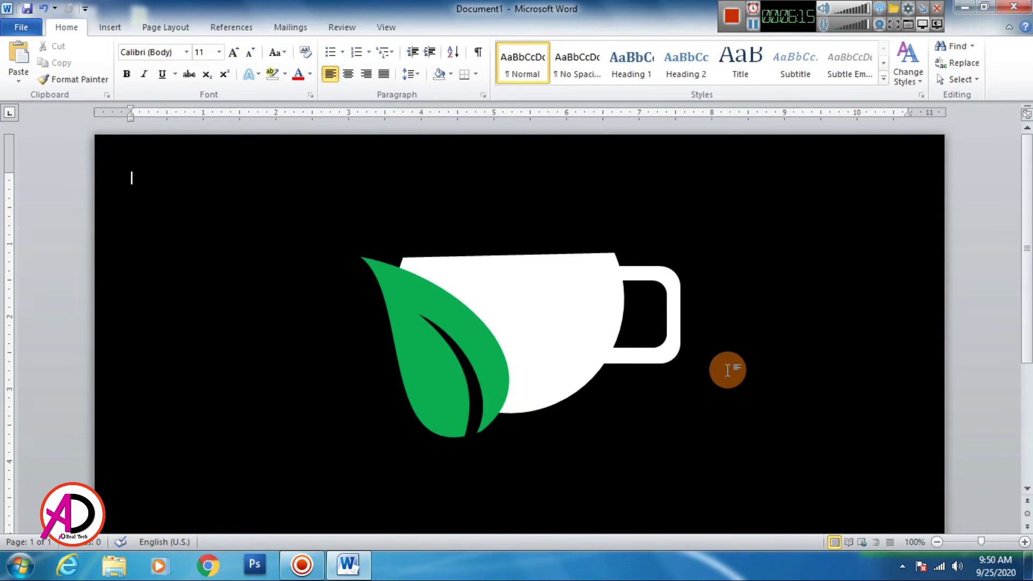
ctrl+scroll(727, 370, down, 2)
ctrl+scroll(727, 370, down, 1)
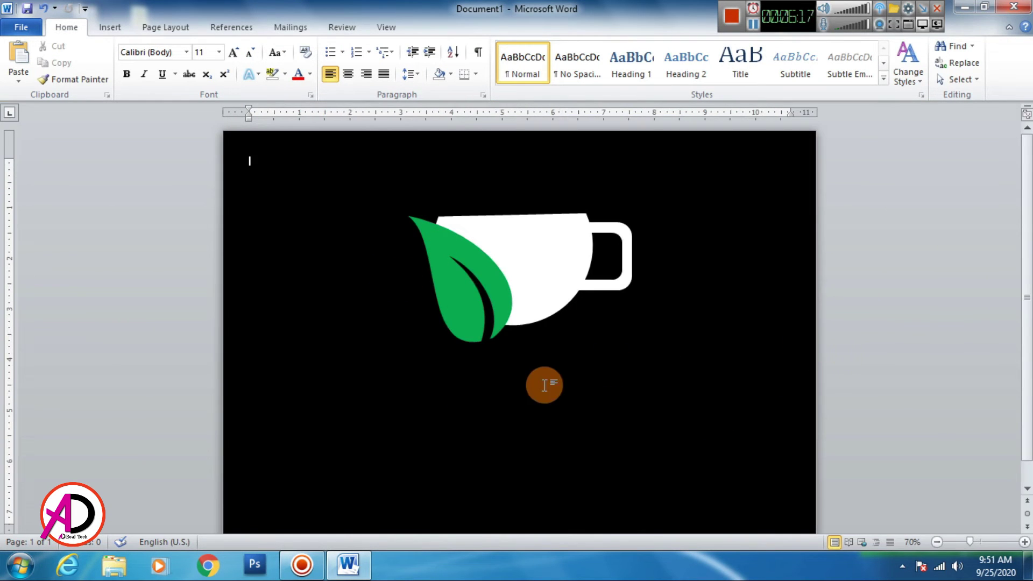
click(485, 314)
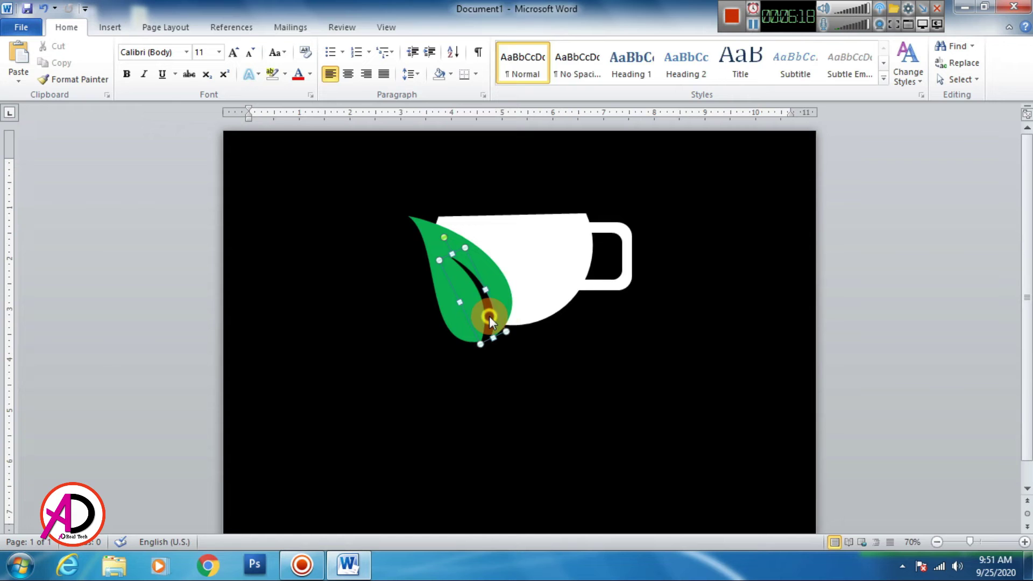
- Group the green leaf and its black vein together
right_click(428, 235)
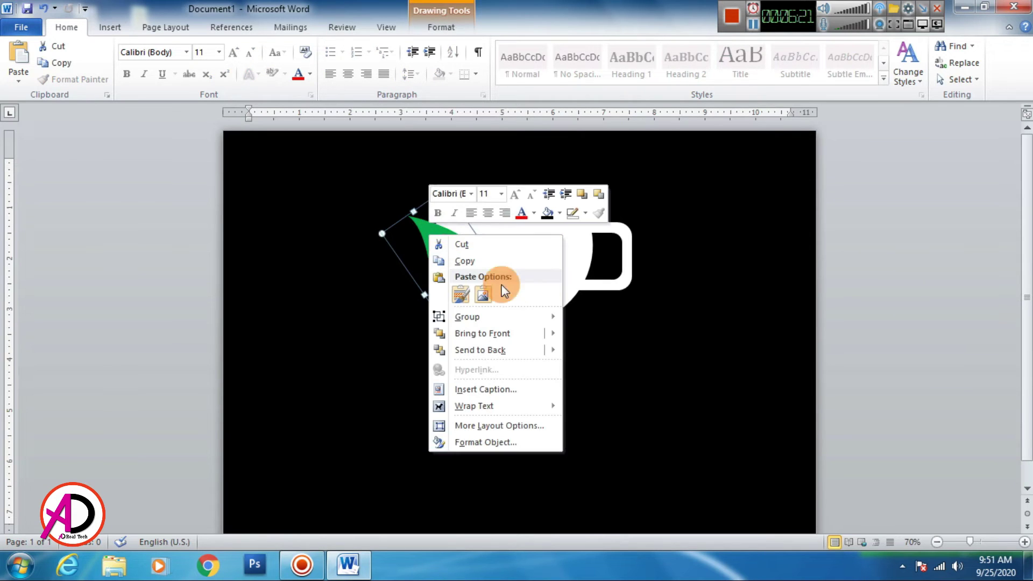
mouse_move(467, 316)
click(593, 324)
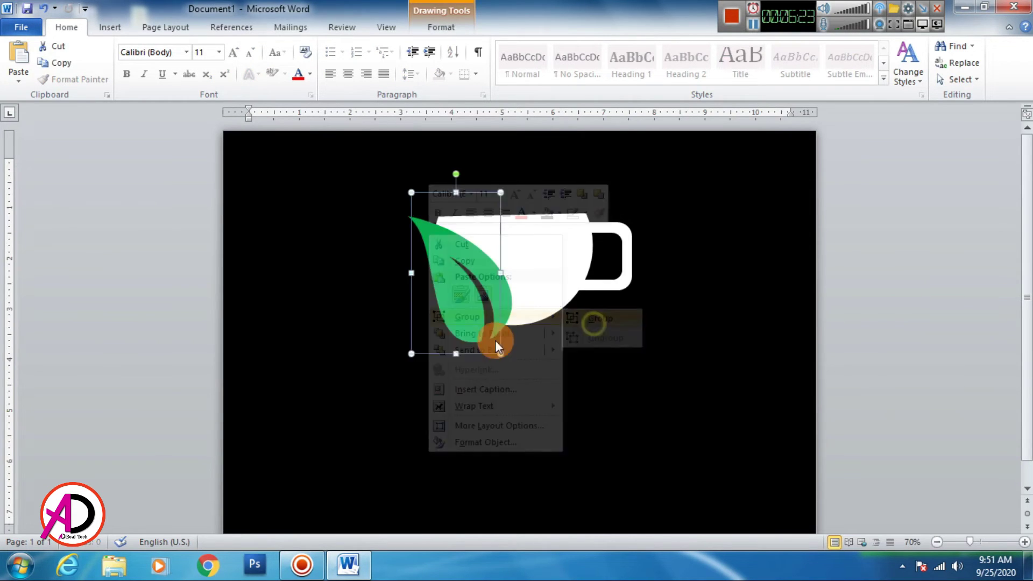
click(864, 354)
click(491, 327)
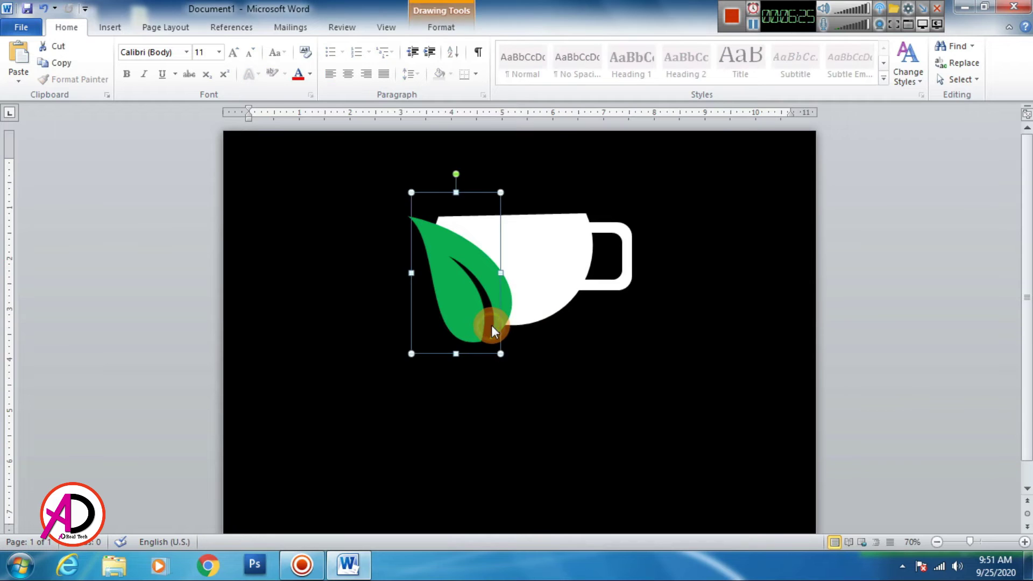
click(505, 313)
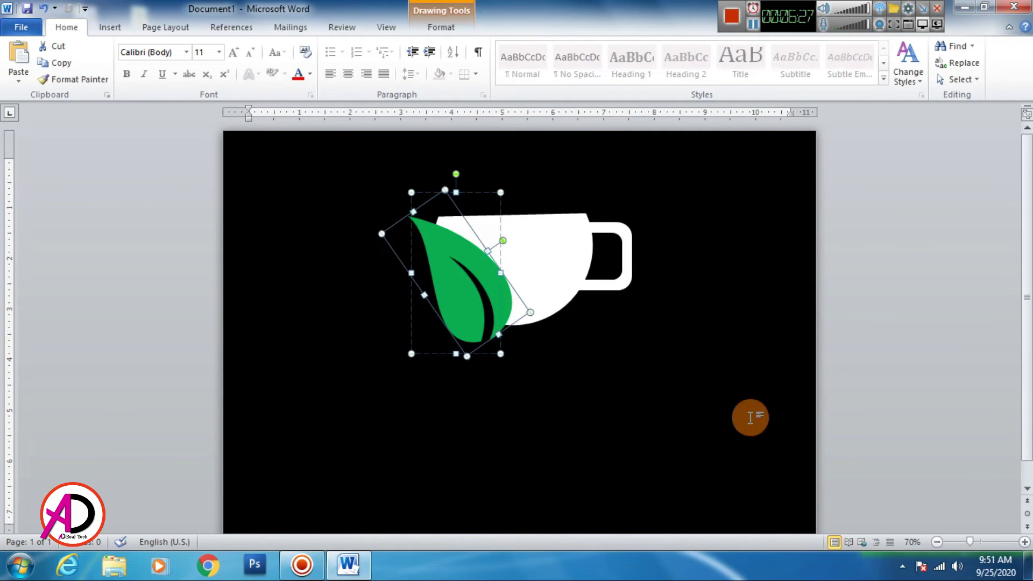
click(899, 368)
- Tilt the leaf group slightly, raise it, and enlarge it over the cup's left side
click(429, 239)
drag(433, 239, 437, 244)
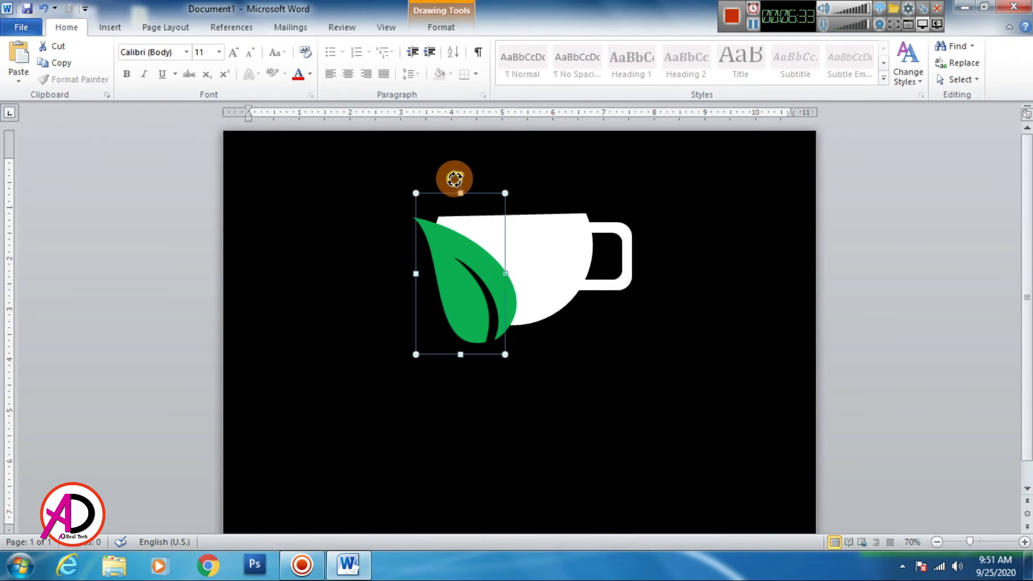
drag(459, 177, 453, 177)
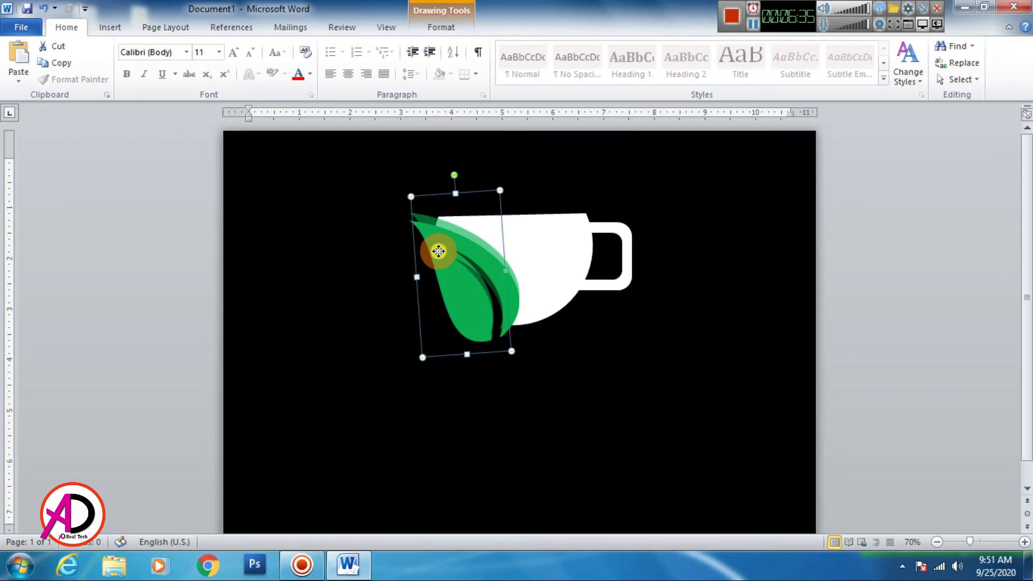
drag(438, 251, 437, 243)
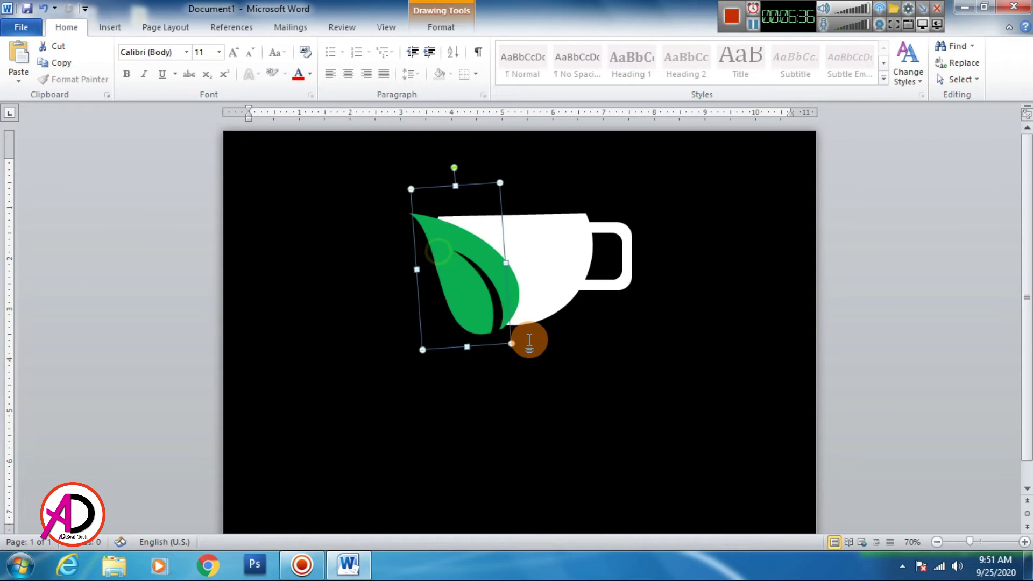
drag(511, 344, 521, 353)
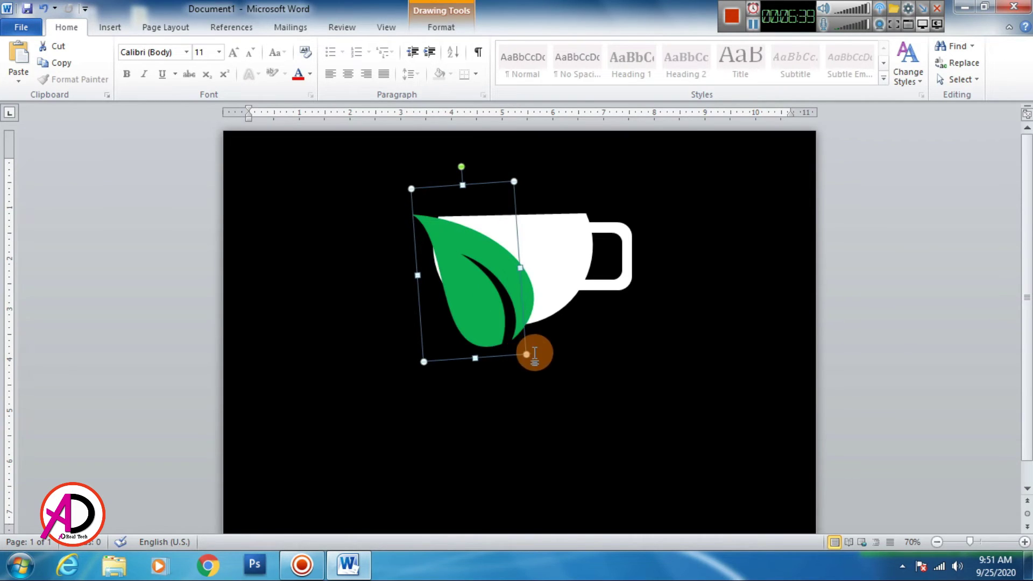
click(949, 344)
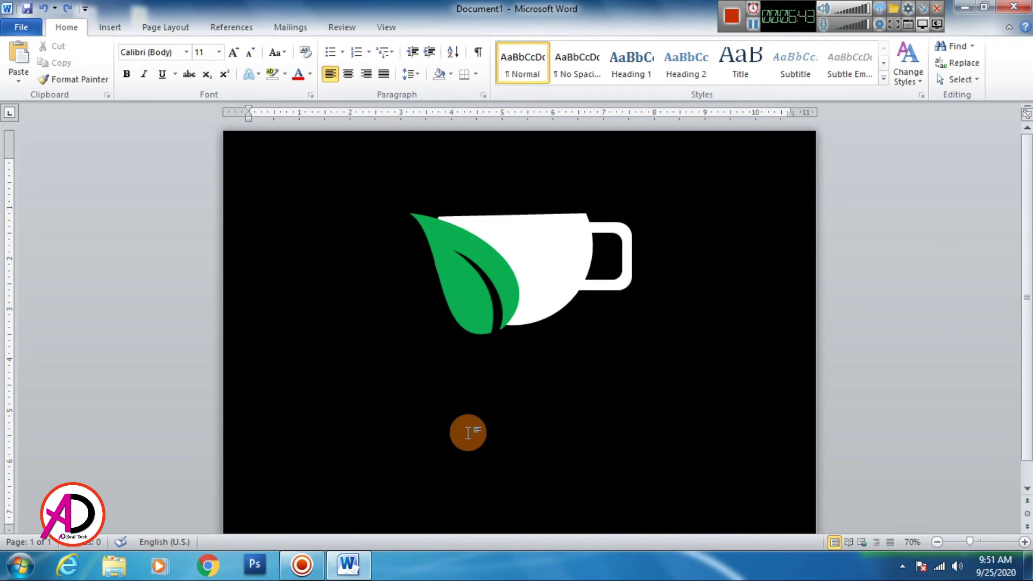
- Draw a tall rectangle below and left of the cup
click(111, 28)
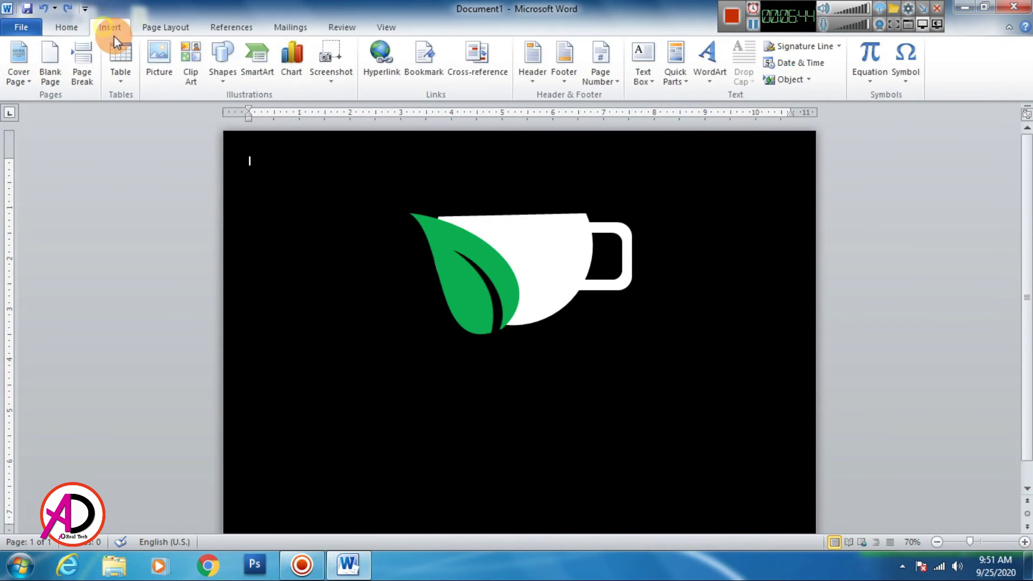
click(211, 78)
click(293, 116)
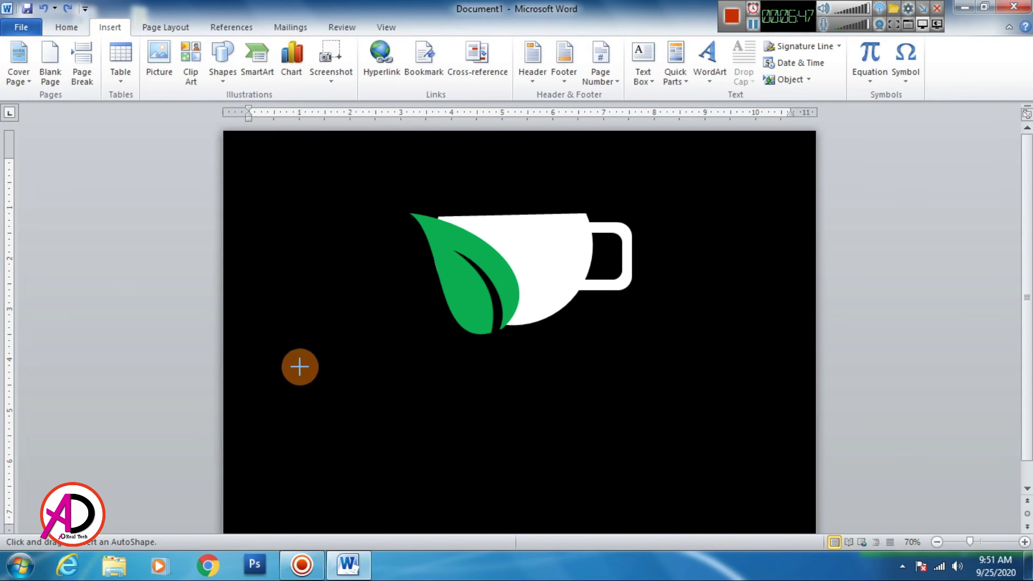
mouse_move(299, 367)
mouse_down()
mouse_move(358, 492)
mouse_move(358, 427)
mouse_up()
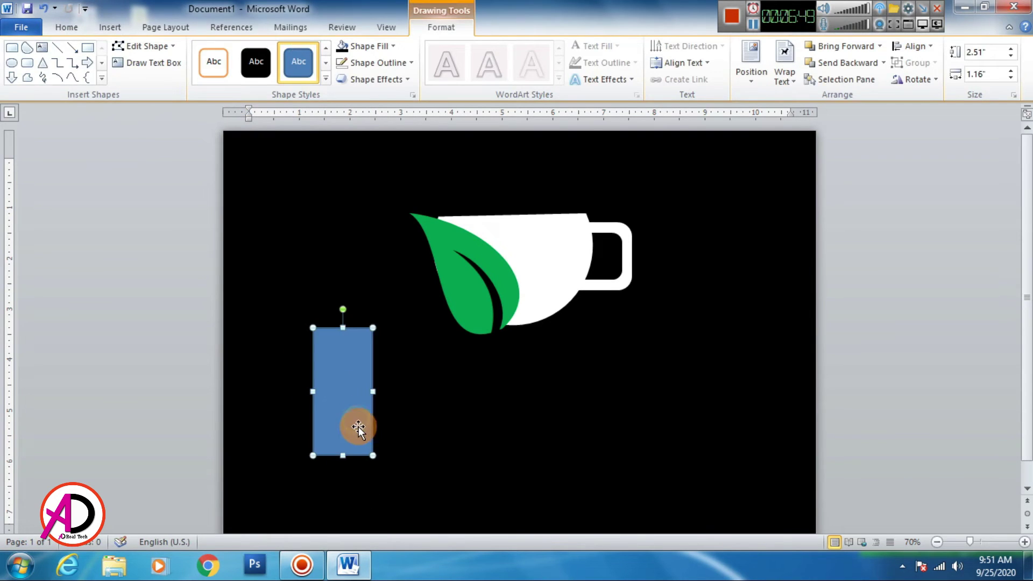
click(372, 47)
click(66, 47)
- Edit the rectangle's points to curve its right edge into an S-curve
click(140, 47)
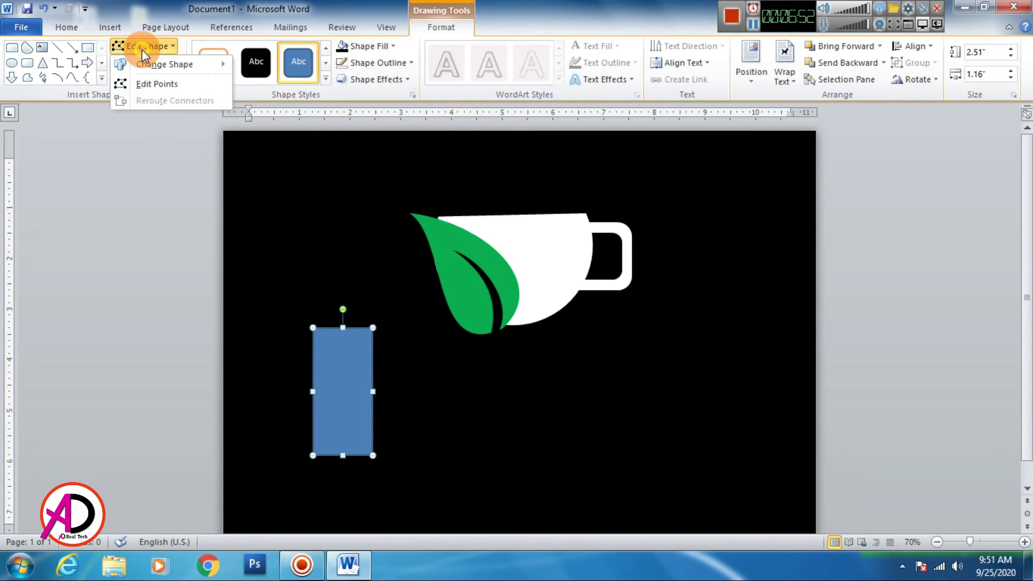
click(146, 84)
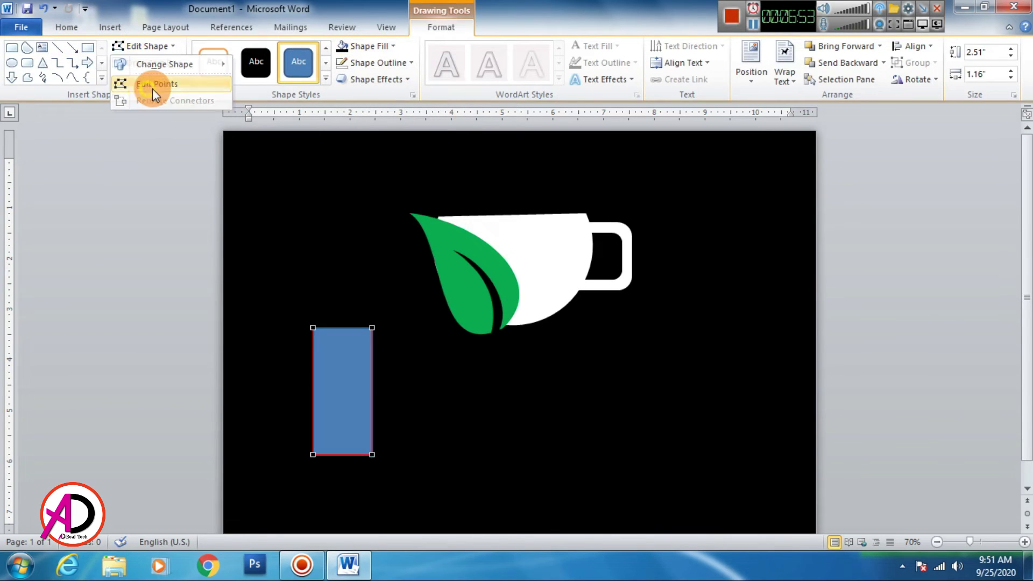
click(372, 329)
drag(376, 372, 337, 376)
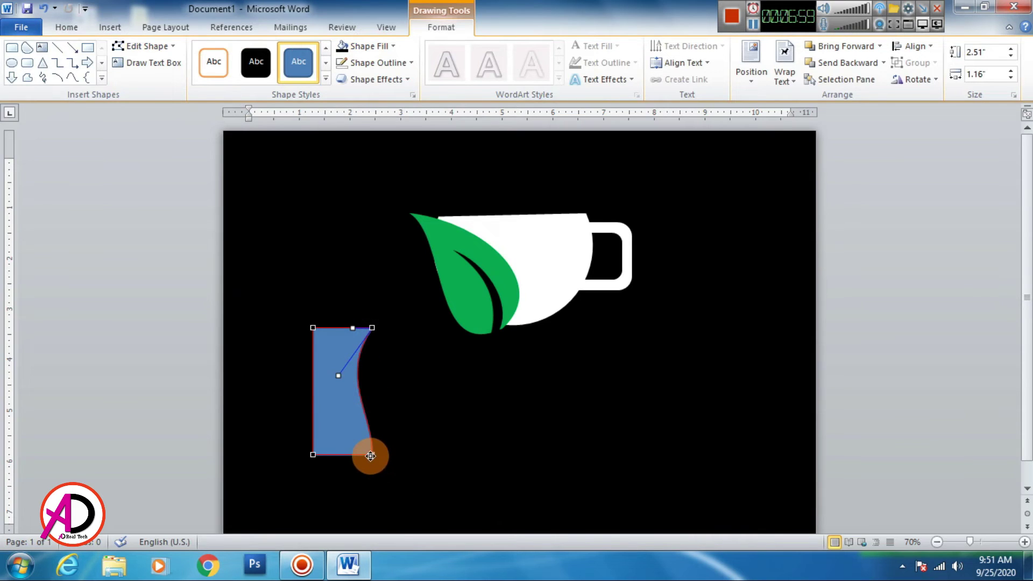
click(370, 422)
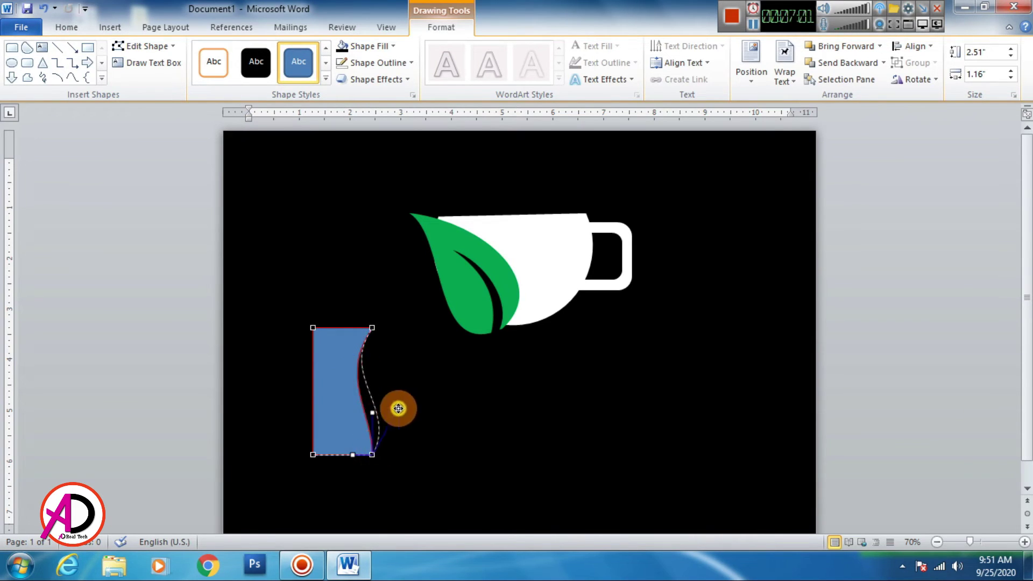
drag(374, 409, 411, 411)
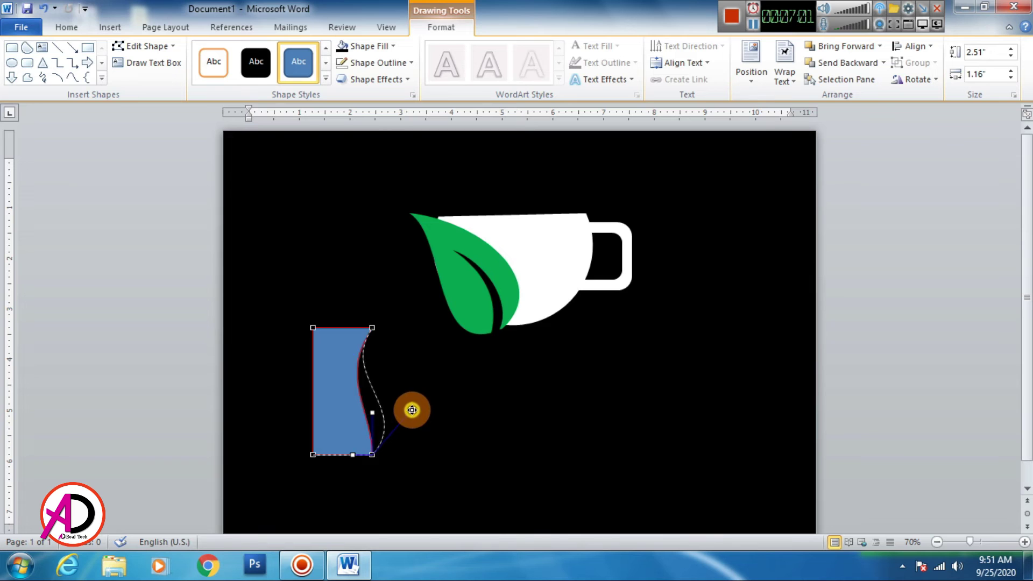
- Delete the bottom-left and top-left corner points, leaving a thin sliver
right_click(313, 456)
click(358, 340)
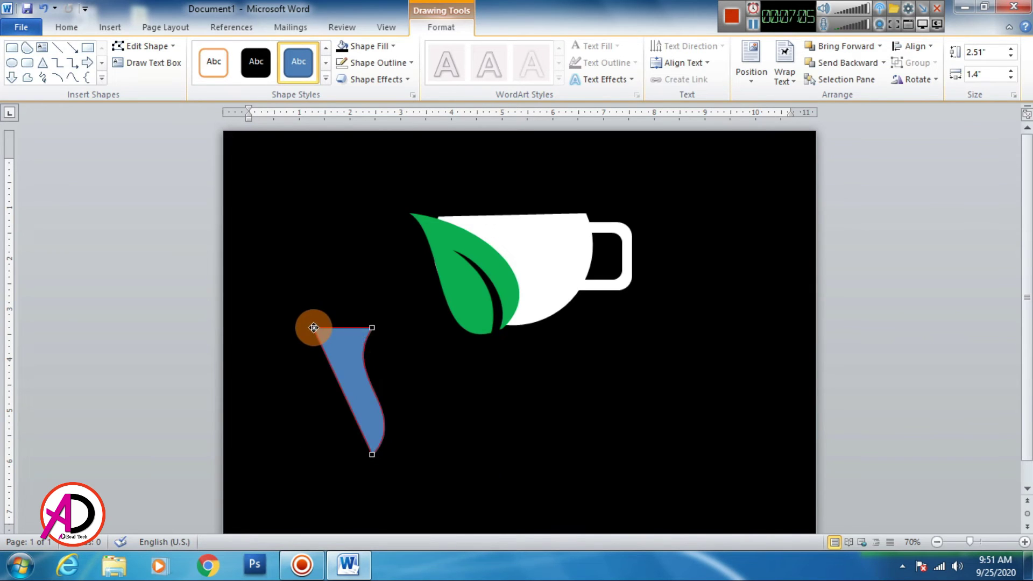
right_click(313, 327)
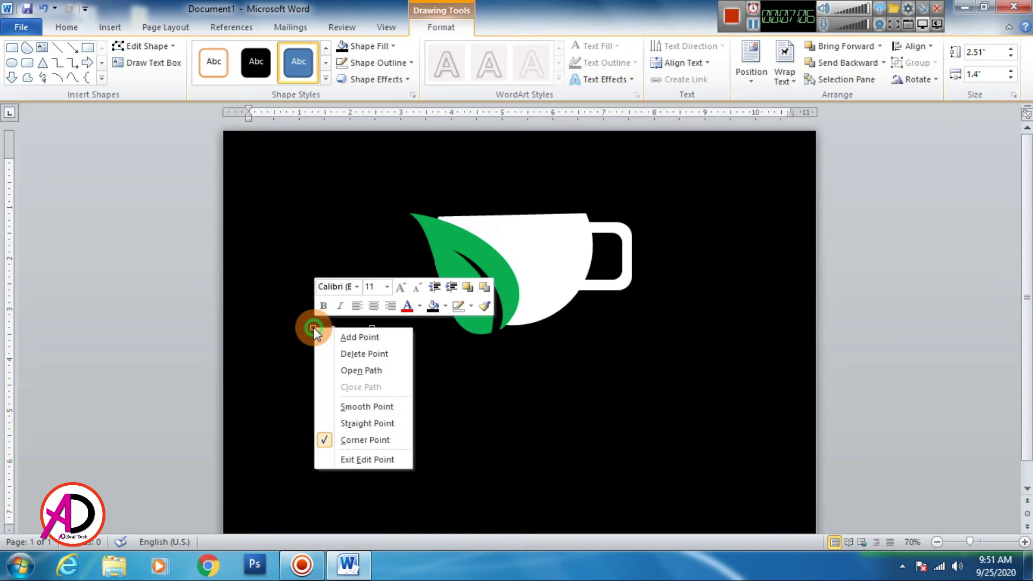
click(341, 335)
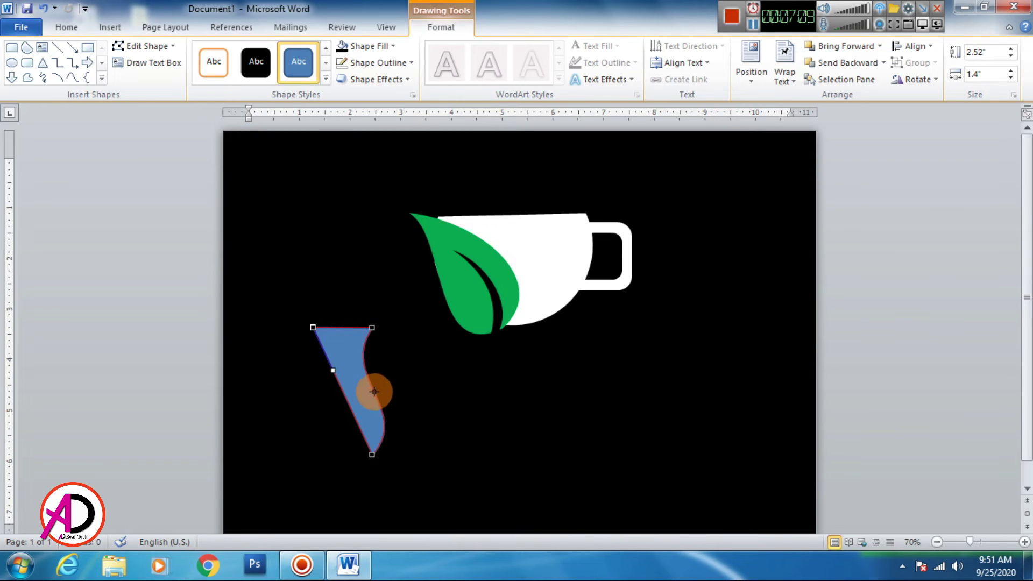
click(316, 328)
right_click(311, 328)
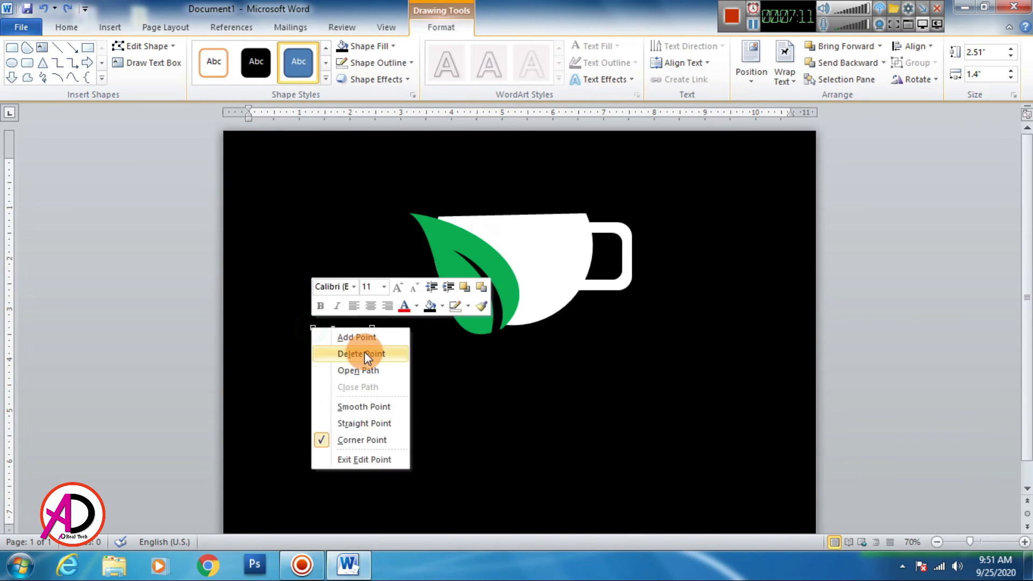
click(363, 351)
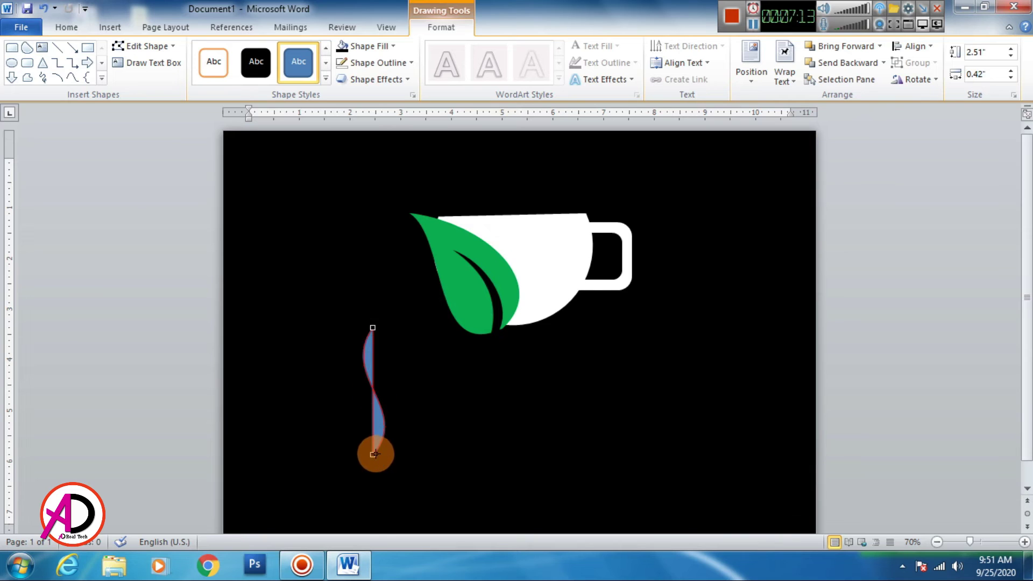
- Reshape the wisp's lower bend with its middle point and curve handle
mouse_move(372, 413)
mouse_down()
mouse_move(329, 415)
mouse_move(433, 420)
mouse_up()
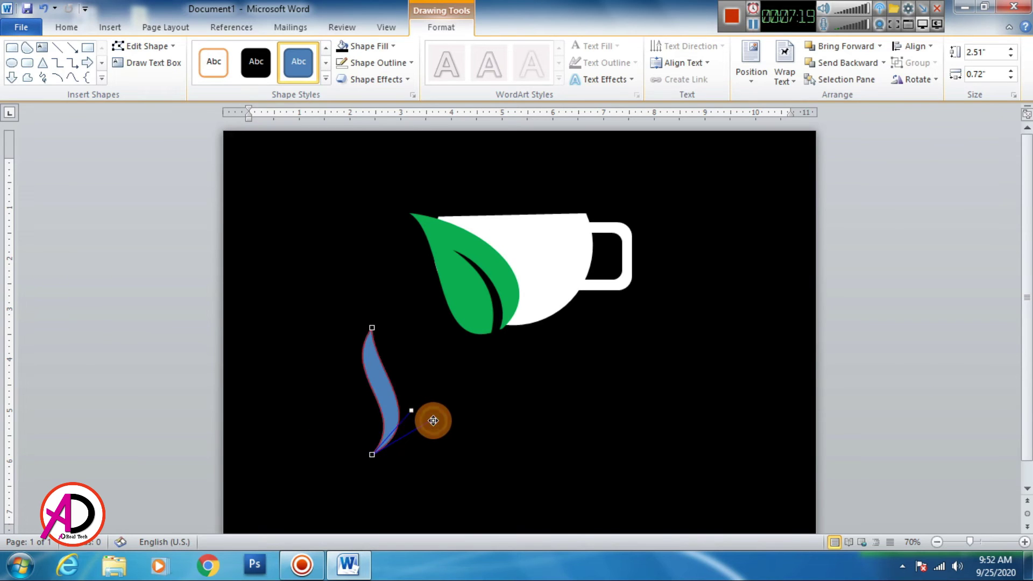
mouse_move(433, 419)
mouse_down()
mouse_move(439, 439)
mouse_move(439, 430)
mouse_up()
click(413, 412)
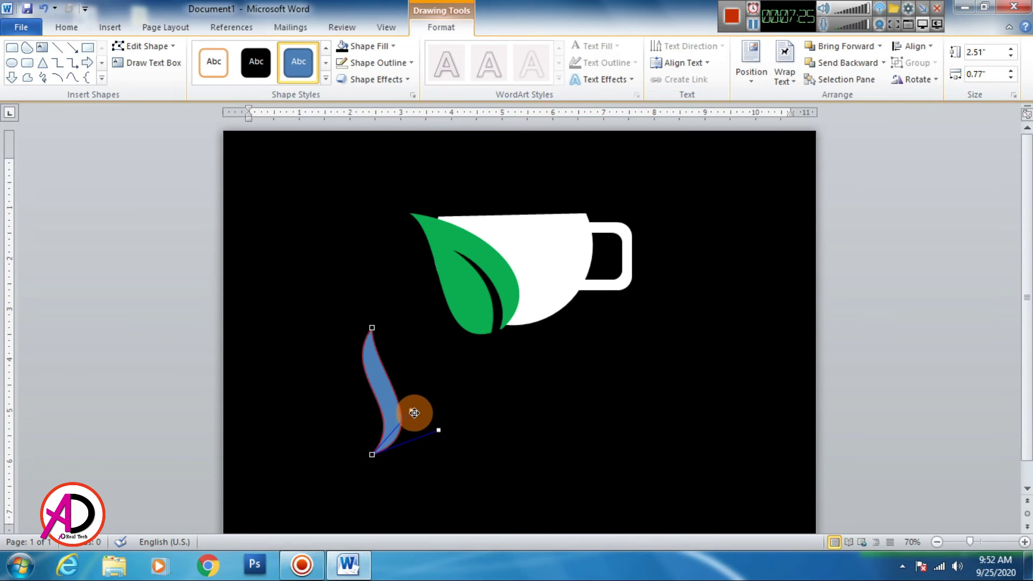
drag(413, 412, 422, 402)
- Adjust the top and bottom point handles to smooth the S-curve
click(369, 328)
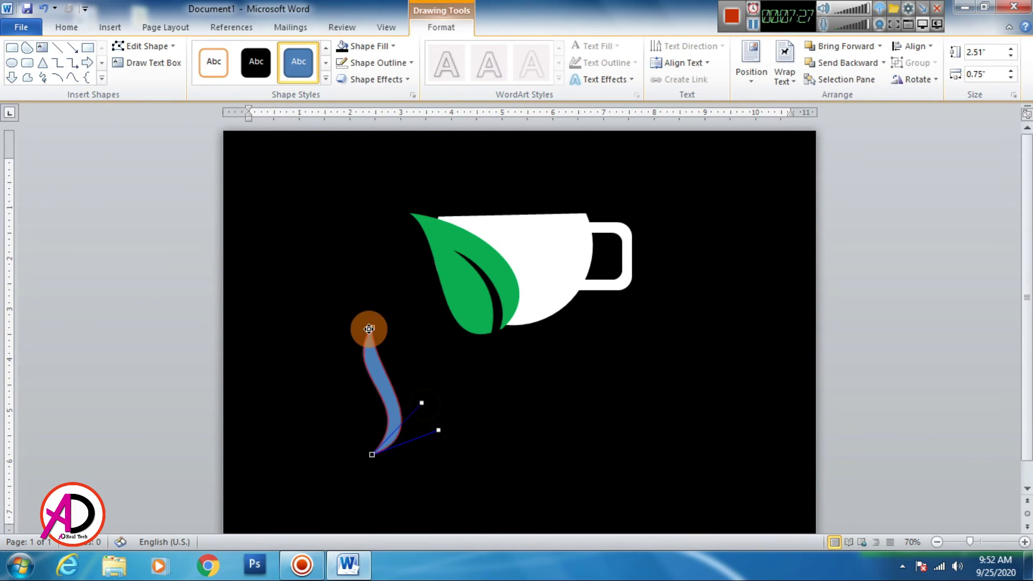
click(372, 327)
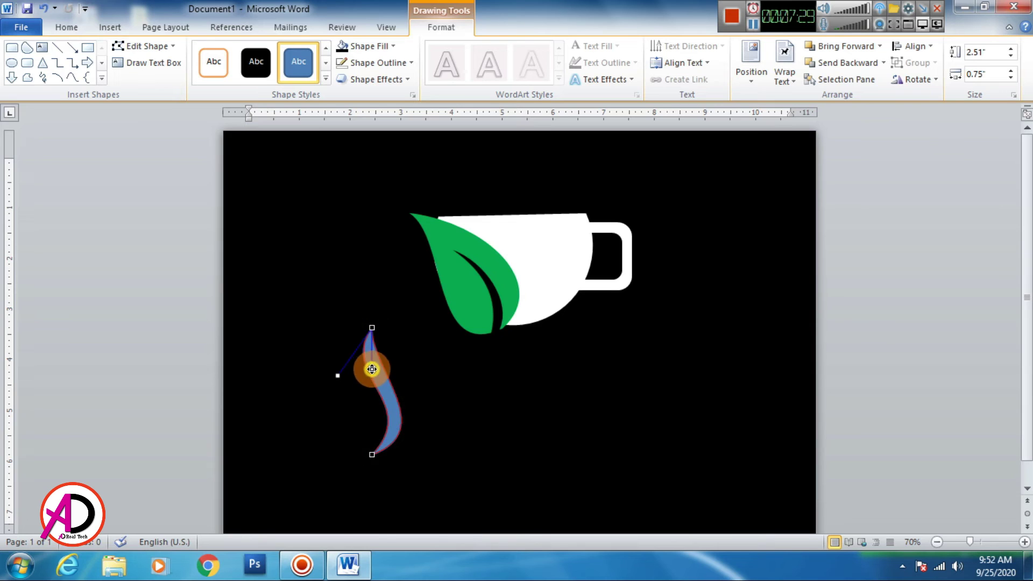
mouse_move(371, 369)
mouse_down()
mouse_move(332, 401)
mouse_move(358, 372)
mouse_up()
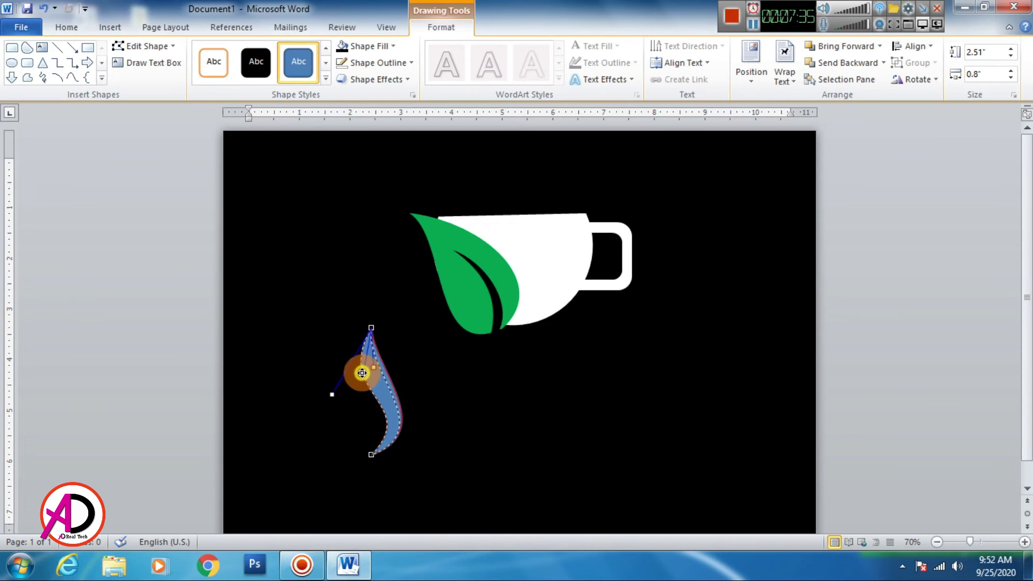
click(371, 454)
mouse_move(433, 428)
mouse_down()
mouse_move(452, 436)
mouse_move(448, 428)
mouse_up()
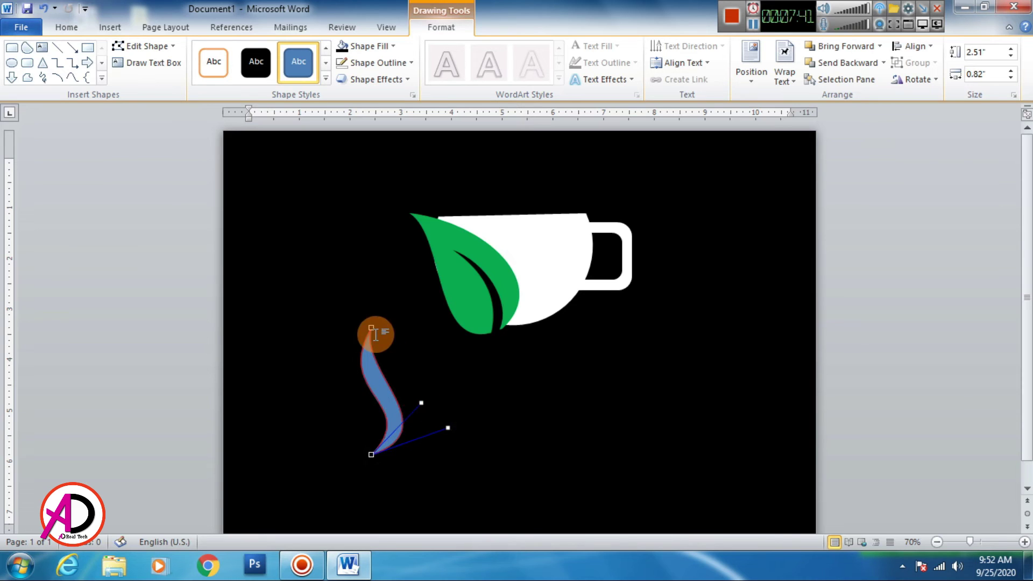
click(371, 328)
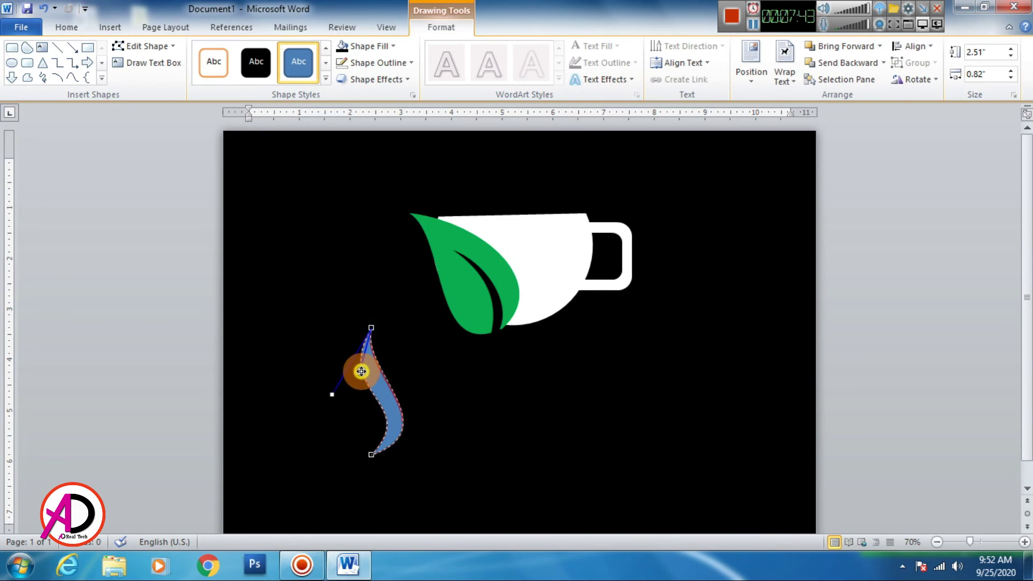
drag(359, 372, 357, 371)
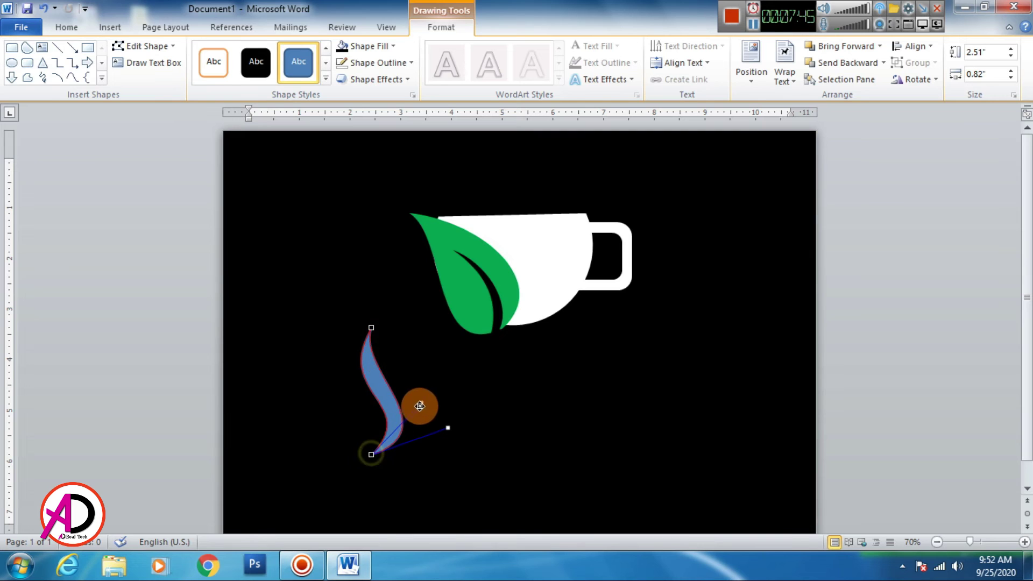
mouse_move(414, 404)
mouse_down()
mouse_move(408, 412)
mouse_move(426, 408)
mouse_up()
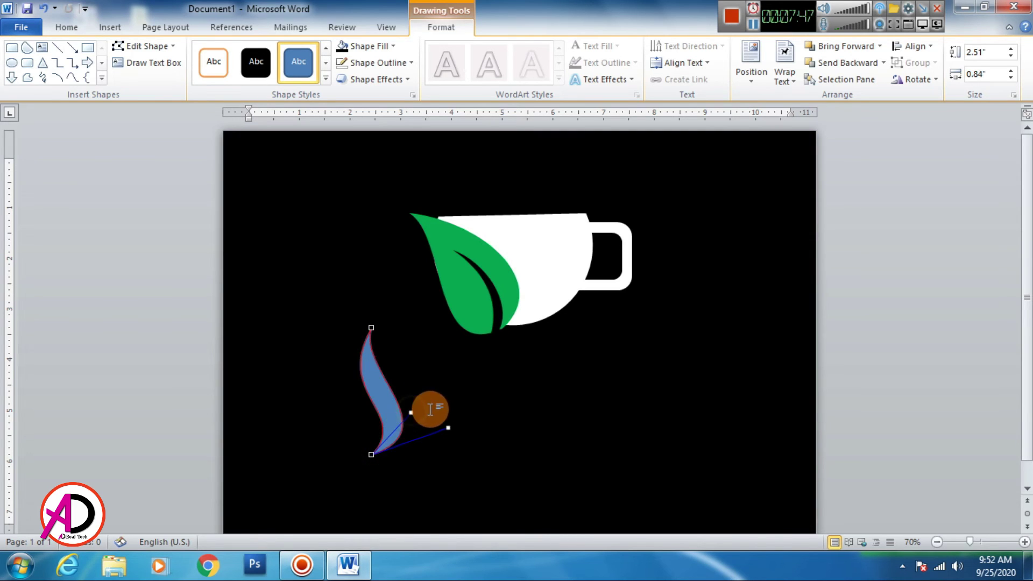
- Move the finished wisp slightly right and resize it to 1.88" by 0.55"
click(860, 378)
click(391, 402)
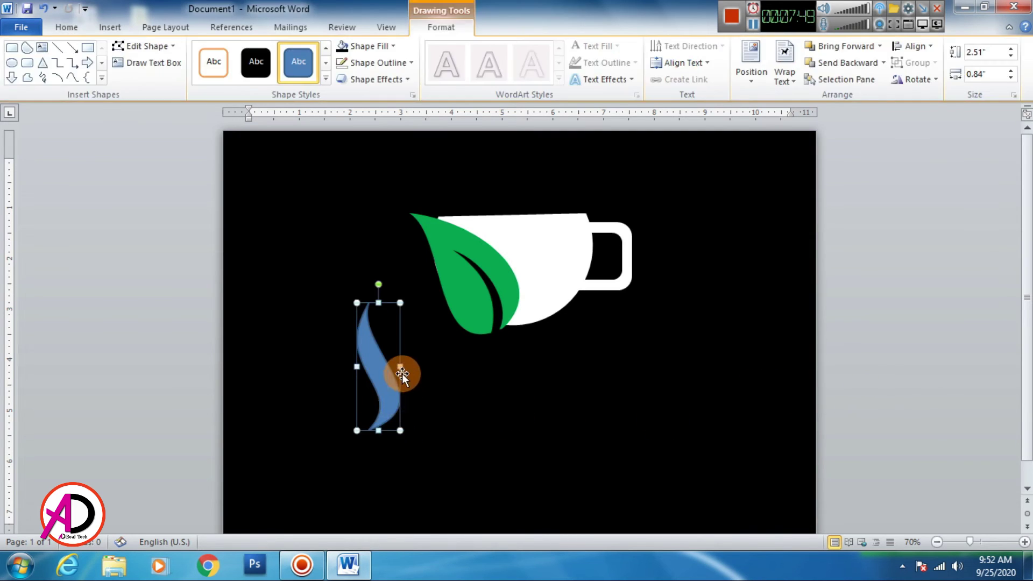
drag(392, 364, 385, 366)
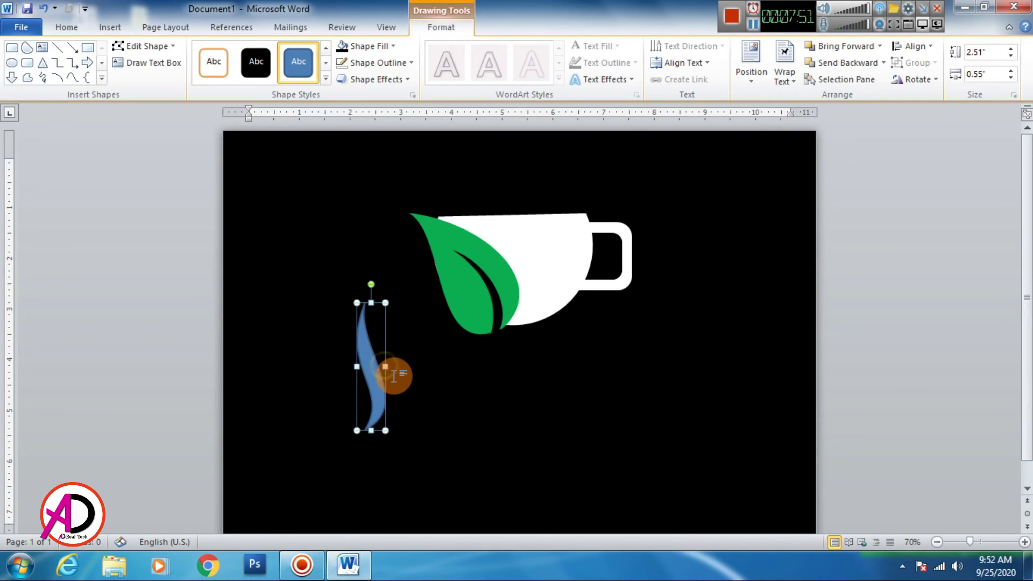
drag(371, 303, 371, 335)
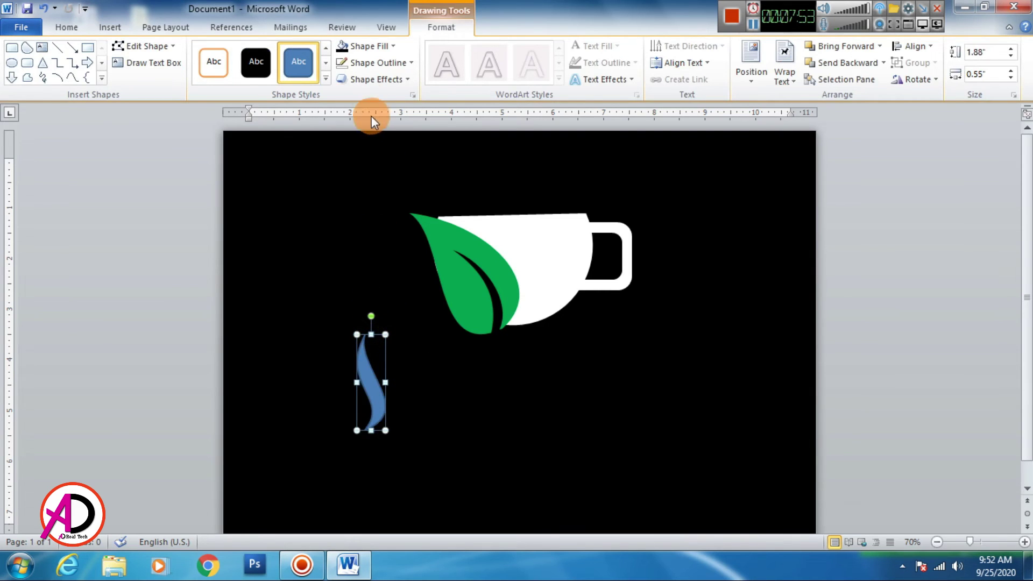
- Give the wisp a green fill with no outline and place it above the cup
click(370, 45)
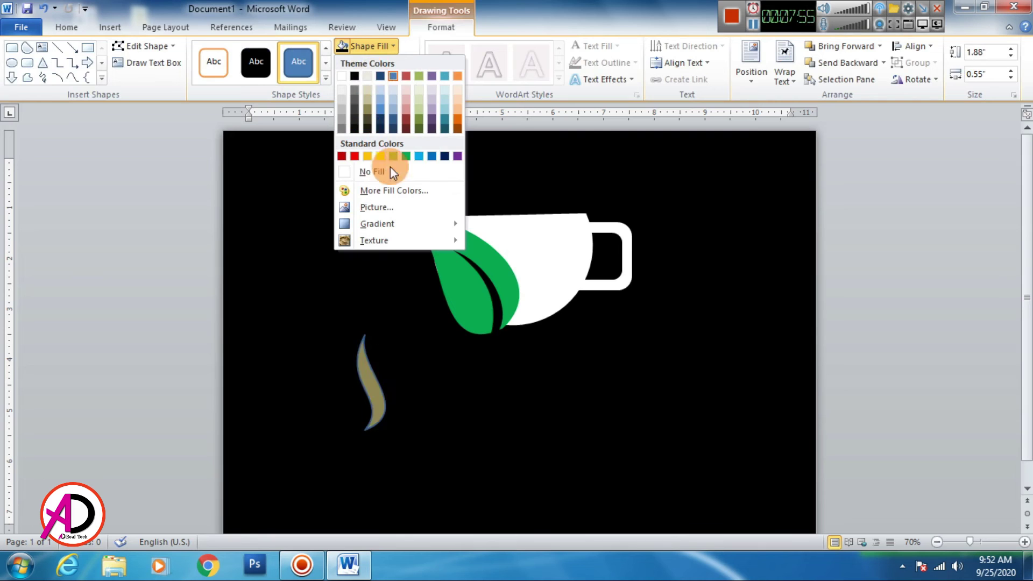
click(405, 156)
click(377, 63)
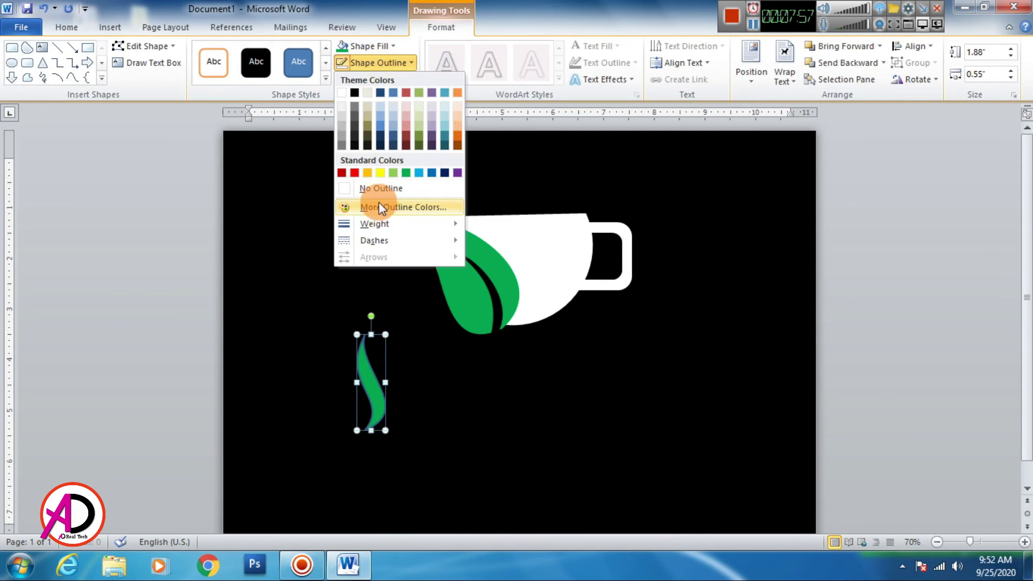
click(376, 189)
mouse_move(384, 431)
mouse_down()
mouse_move(376, 400)
mouse_move(544, 188)
mouse_move(532, 181)
mouse_up()
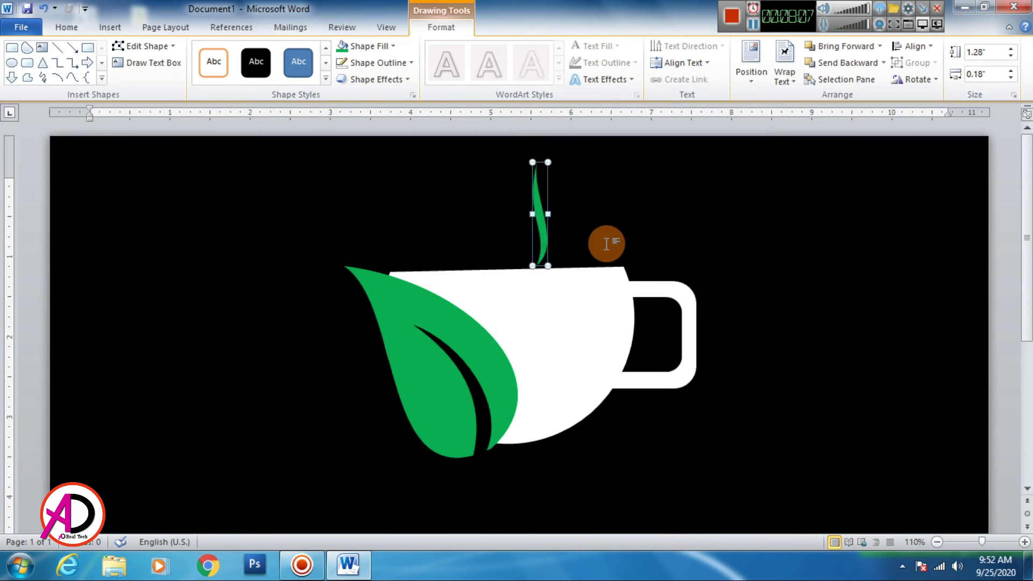
- Widen the first steam wisp and set a shorter second wisp beside it
scroll(591, 231, up, 4)
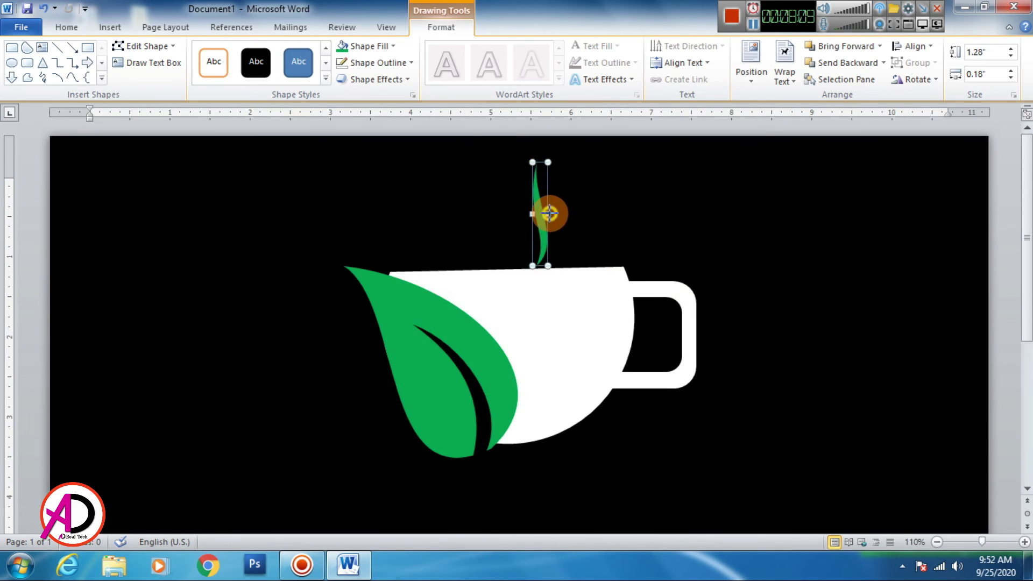
mouse_move(548, 213)
mouse_down()
mouse_move(557, 213)
mouse_move(511, 224)
mouse_move(586, 254)
mouse_up()
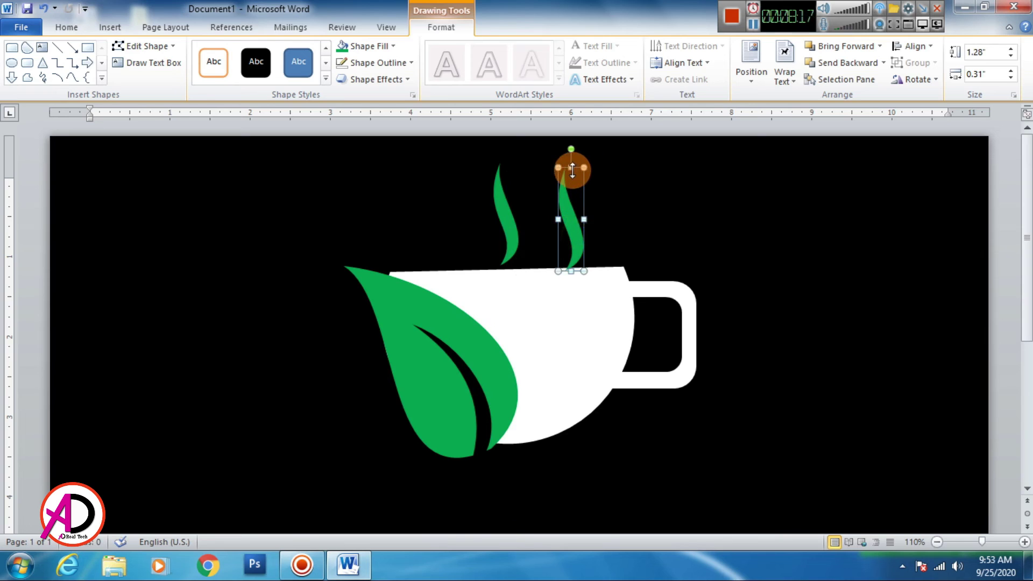
drag(572, 169, 571, 186)
drag(573, 243, 543, 233)
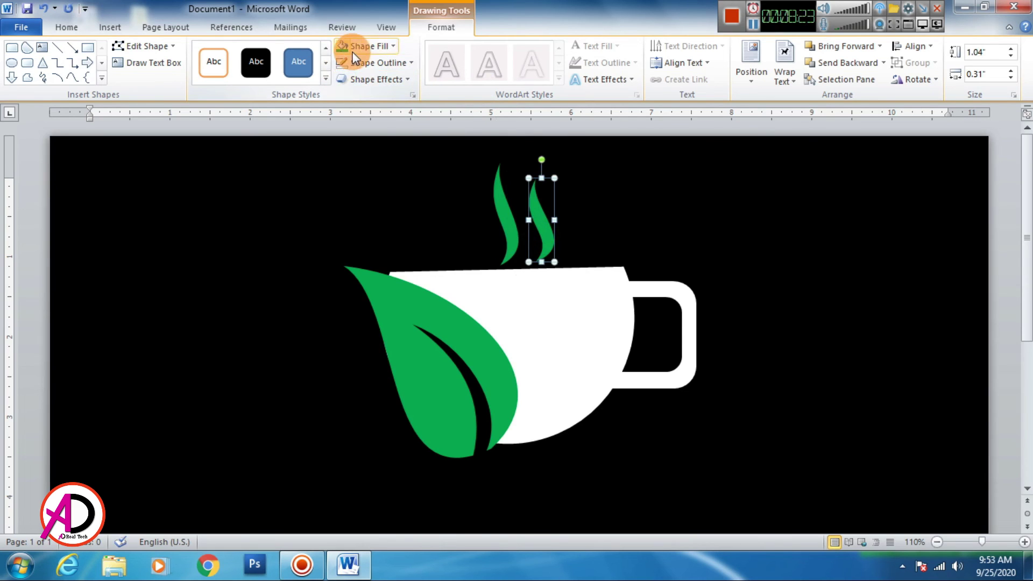
- Fill the second wisp white and copy it to the left of the green one
click(366, 46)
click(342, 74)
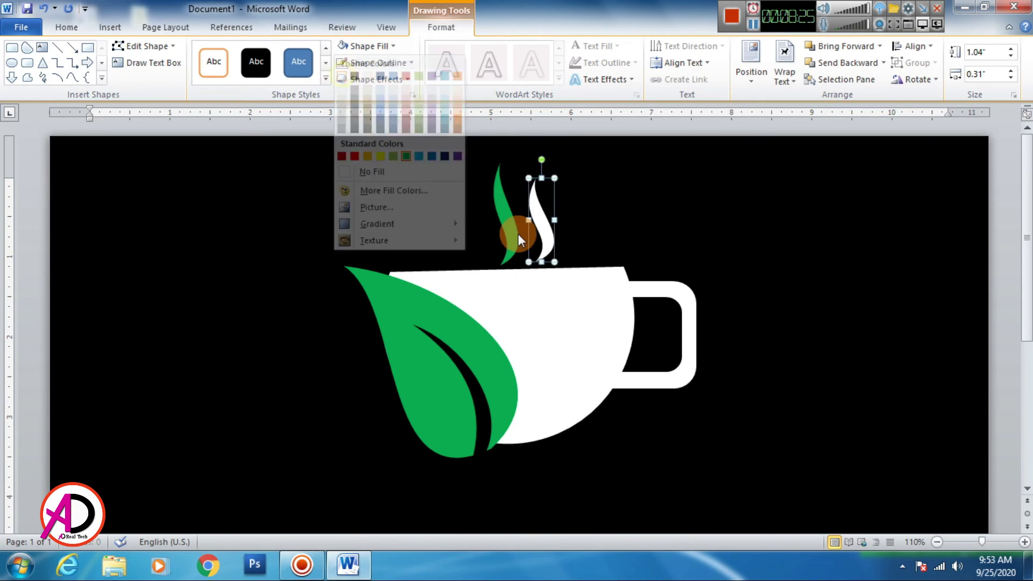
drag(569, 262, 472, 243)
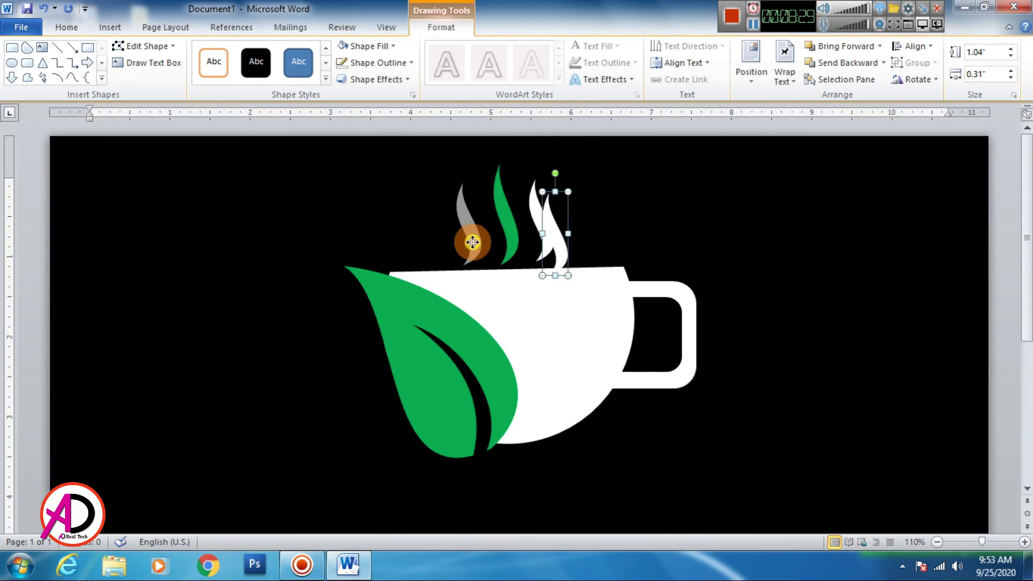
drag(475, 243, 475, 242)
- Insert a WordArt text box and move it below the cup
click(731, 263)
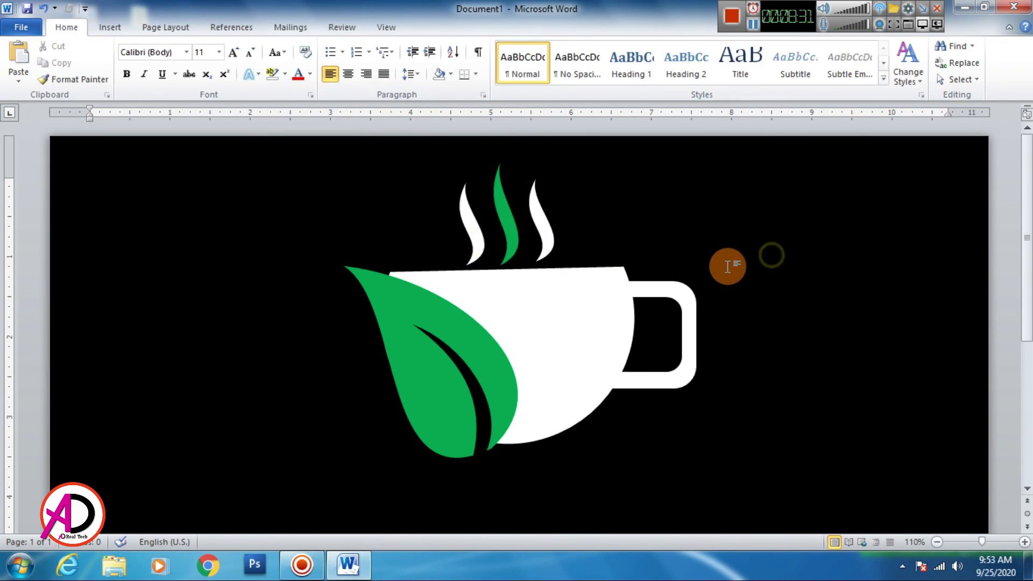
scroll(726, 279, down, 4)
scroll(725, 292, down, 3)
scroll(719, 311, up, 2)
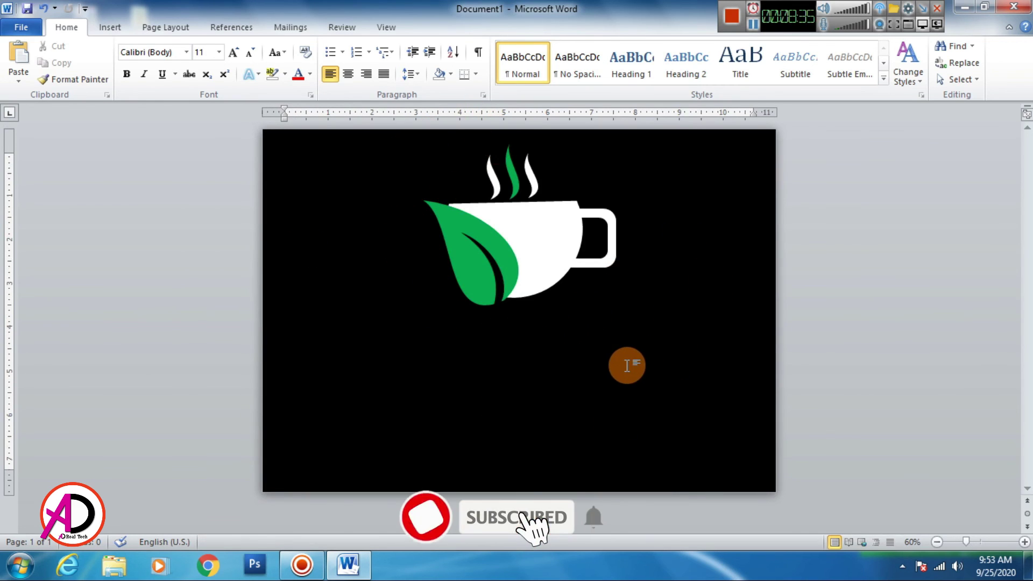
scroll(627, 366, up, 1)
scroll(627, 365, down, 1)
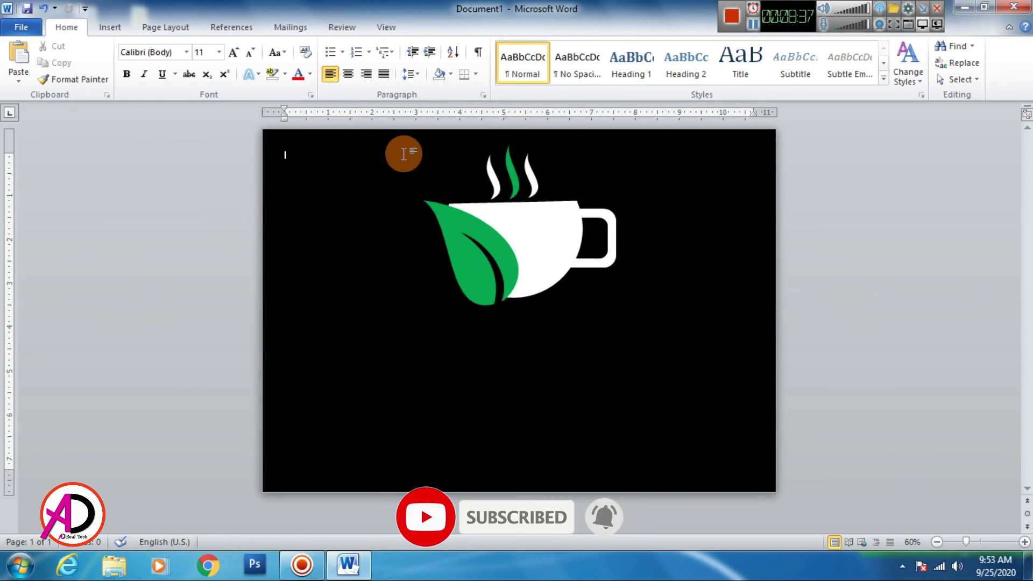
click(98, 27)
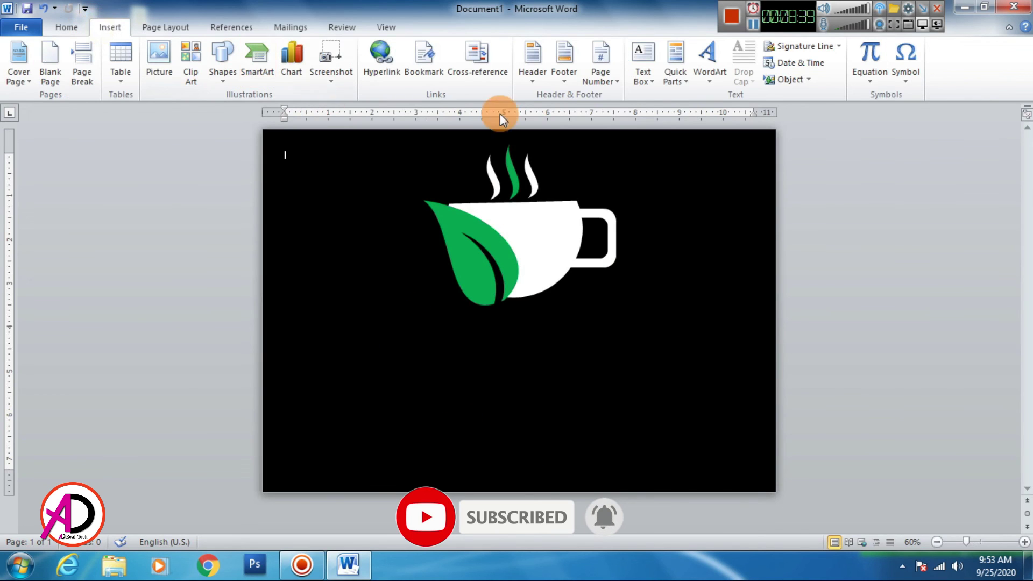
click(702, 71)
click(718, 153)
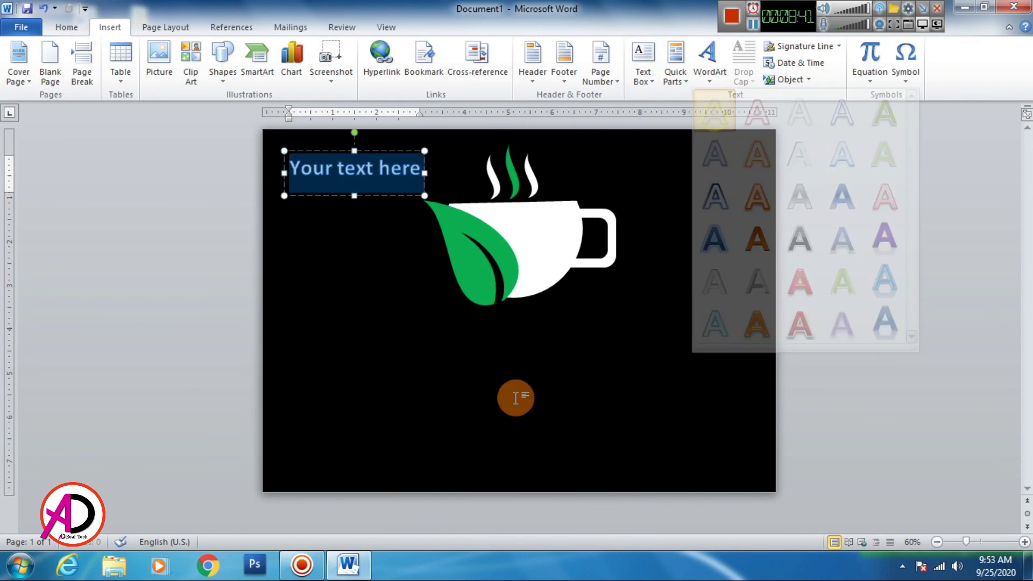
drag(376, 196, 470, 380)
click(450, 353)
- Apply the No Spacing style and enlarge the text to size 90
key(ctrl+a)
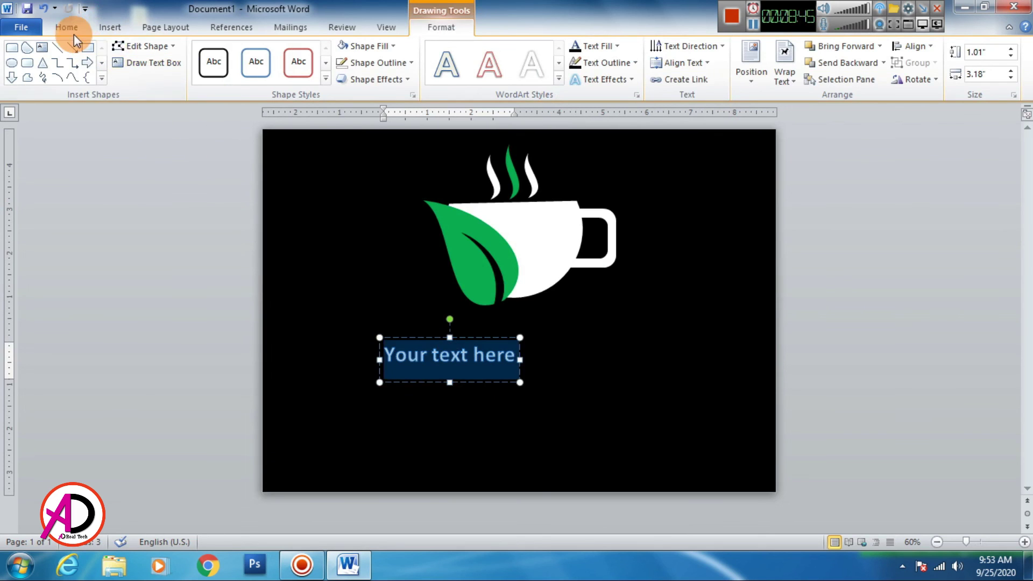
click(66, 27)
click(558, 72)
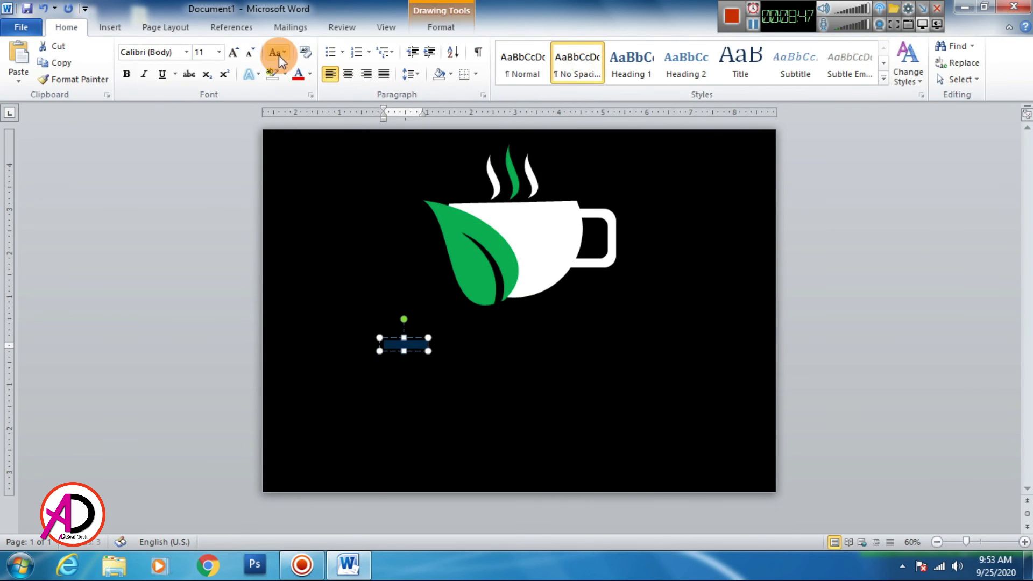
click(231, 54)
click(231, 54)
click(231, 54)
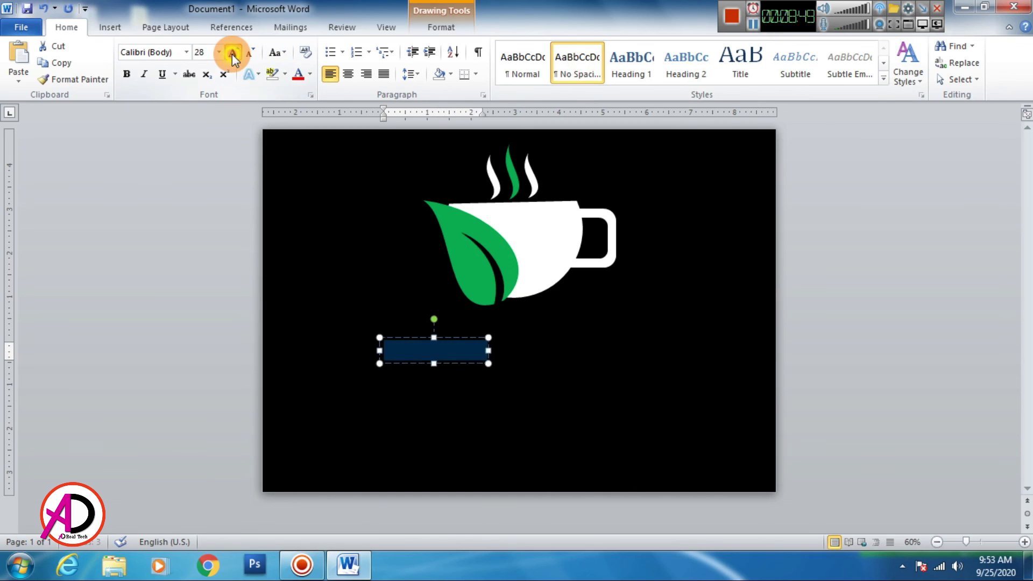
click(231, 54)
click(232, 54)
click(232, 54)
click(436, 360)
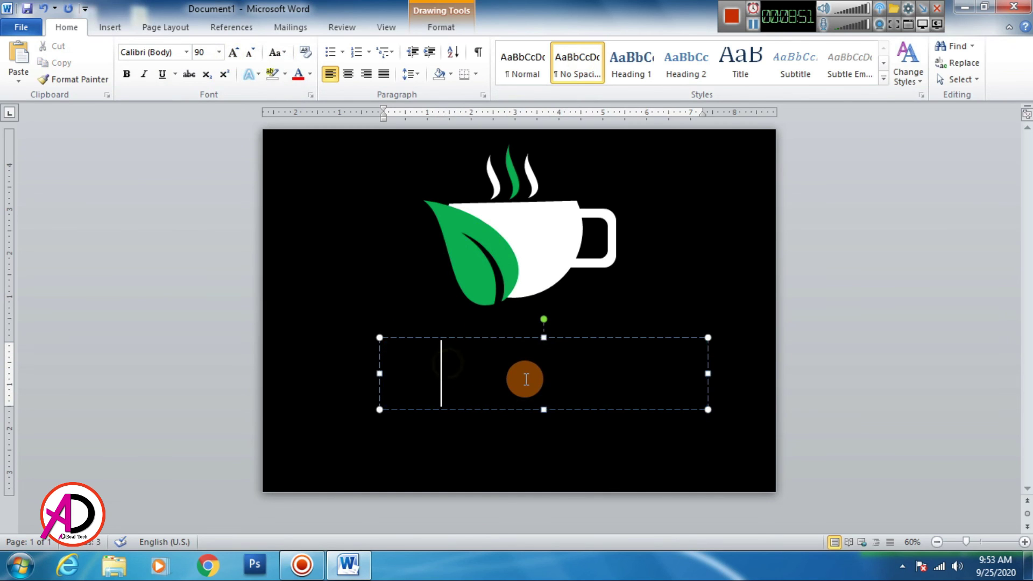
- Make the text white and type 'GREEN TEA'
key(ctrl+a)
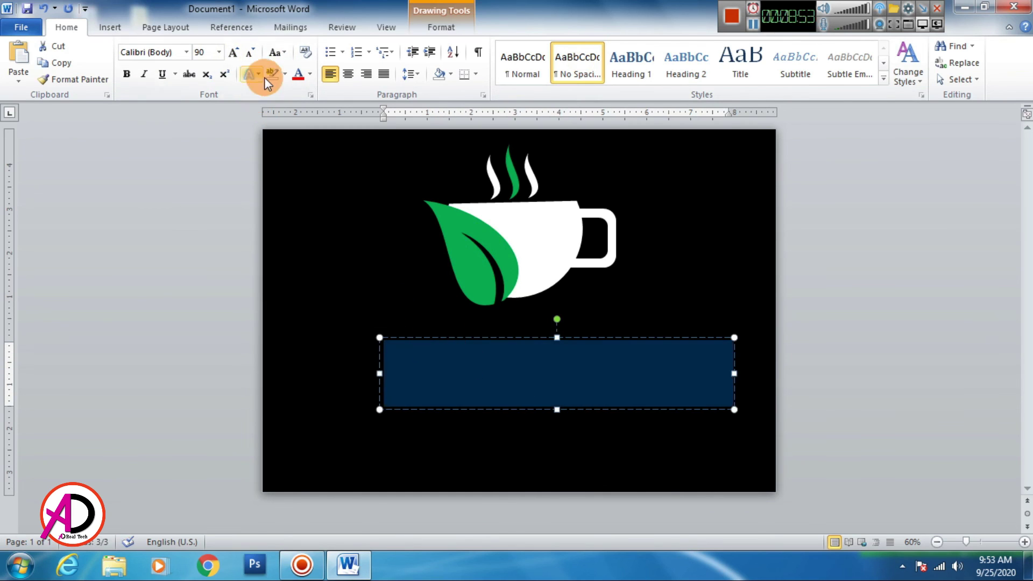
click(309, 74)
click(298, 124)
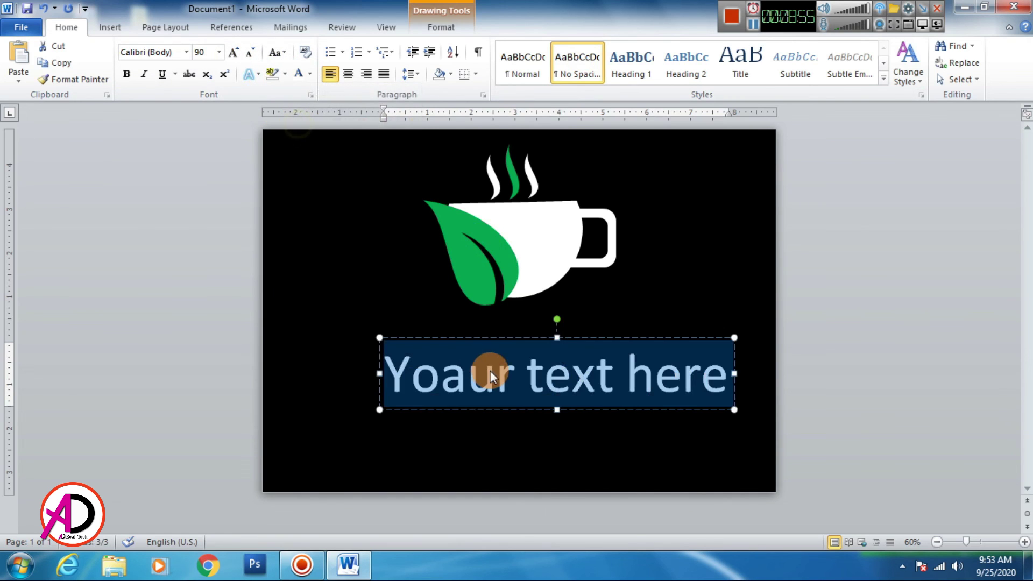
text(a)
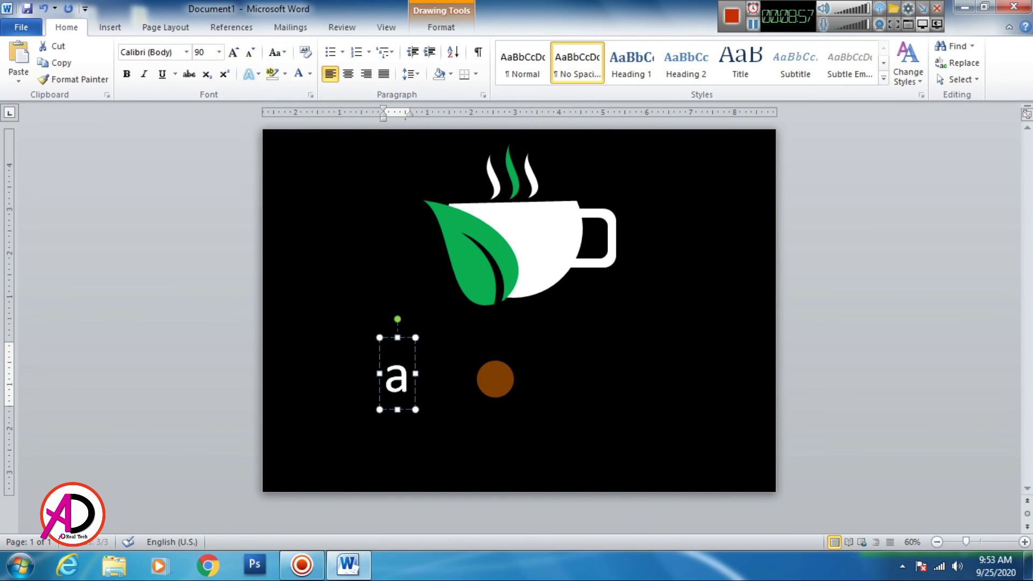
key(BackSpace)
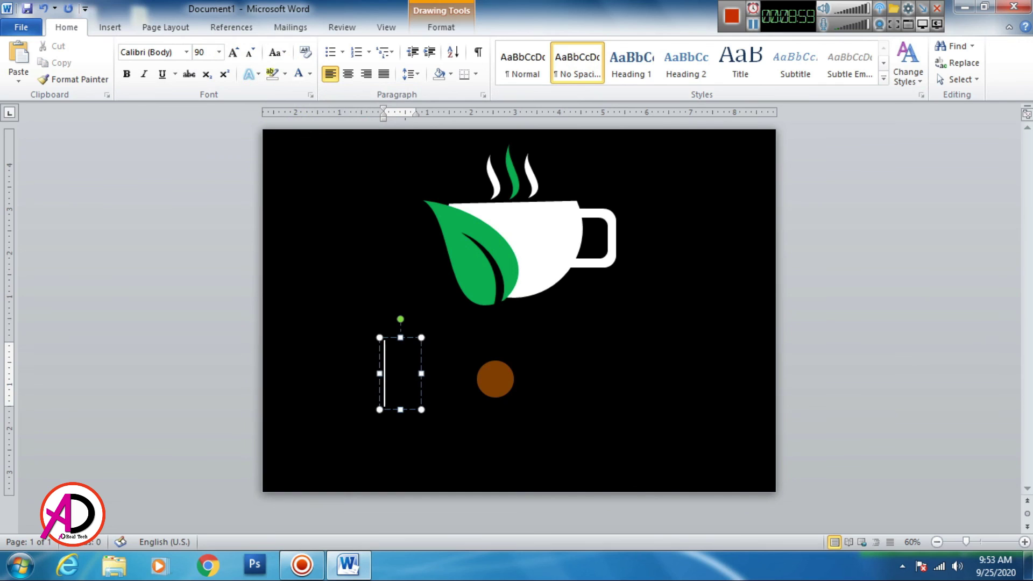
text(GREEN)
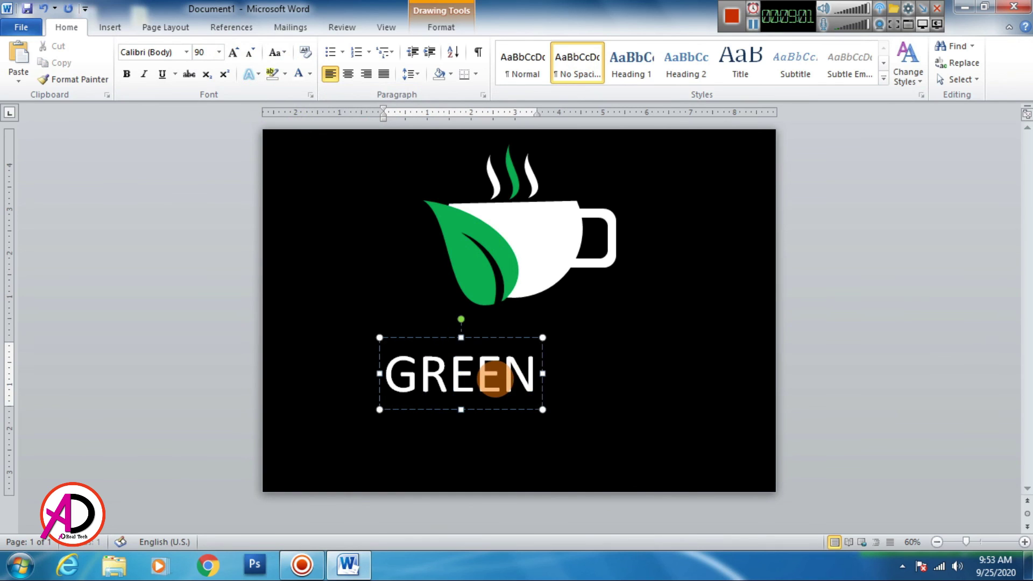
text( TEA)
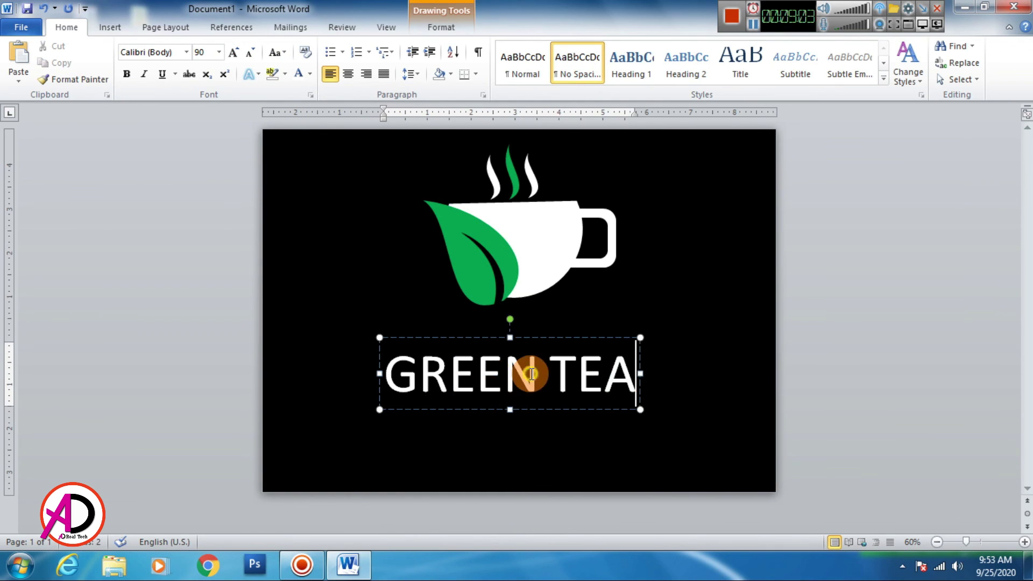
- Colour the word GREEN green and move the title box up under the cup
drag(538, 373, 385, 373)
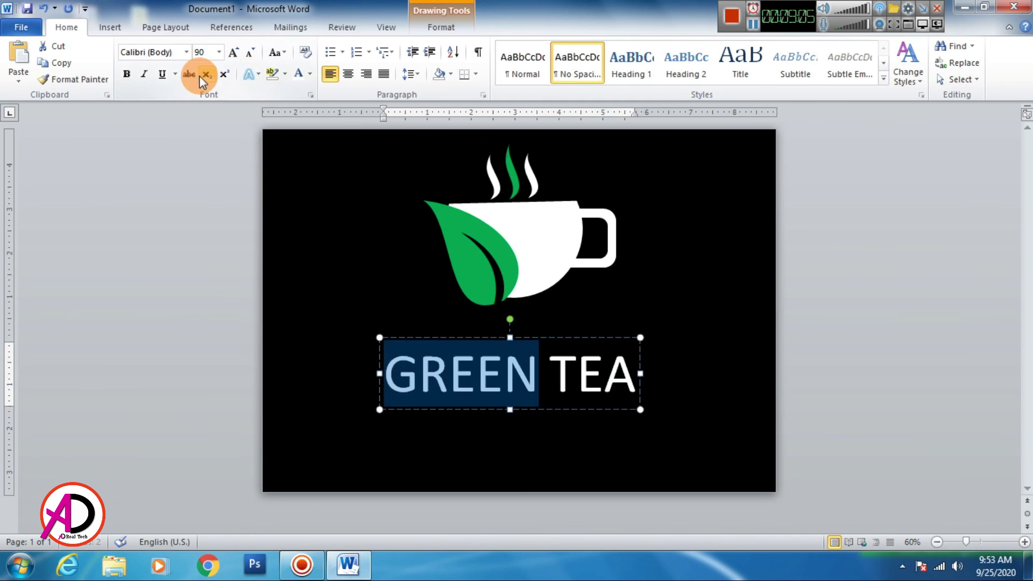
click(311, 74)
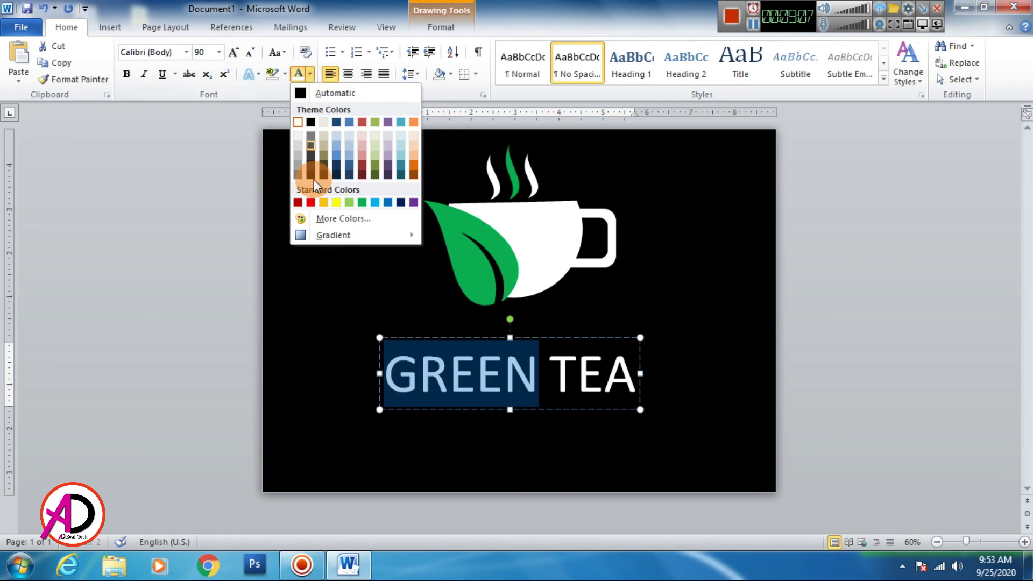
click(363, 202)
drag(571, 338, 586, 306)
- Set the whole GREEN TEA title in DINOT-Medium
triple_click(543, 354)
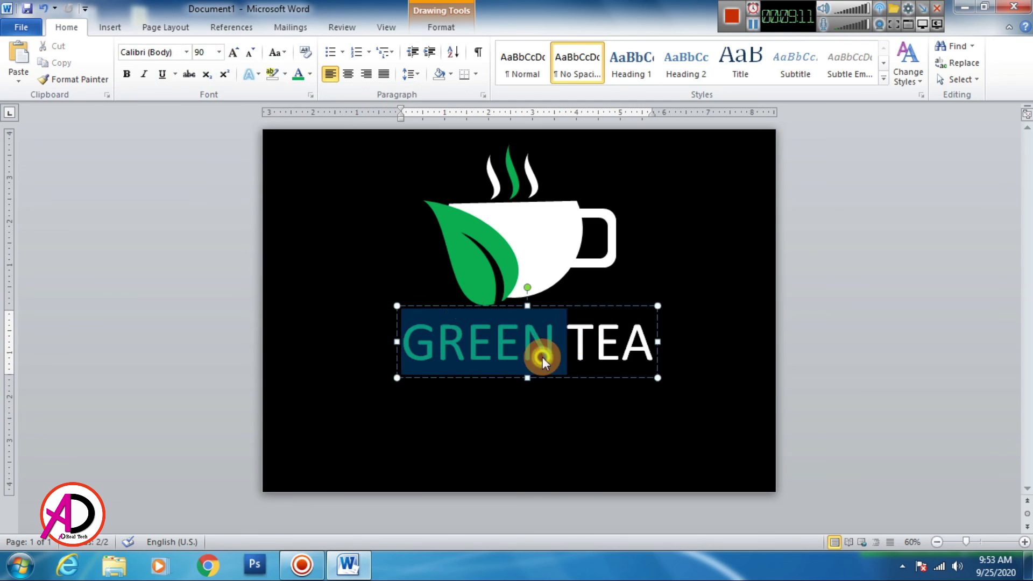
click(186, 52)
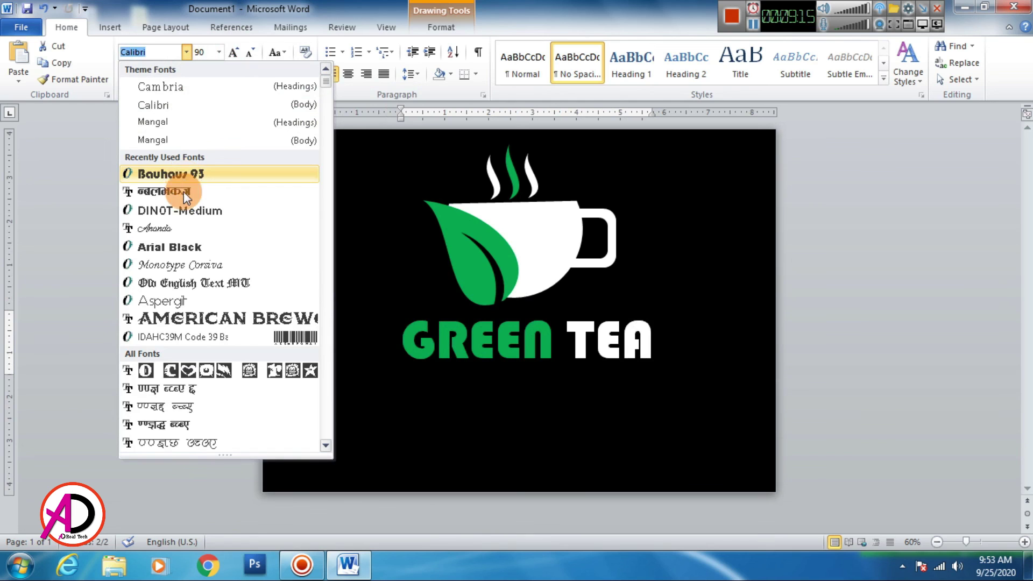
click(184, 210)
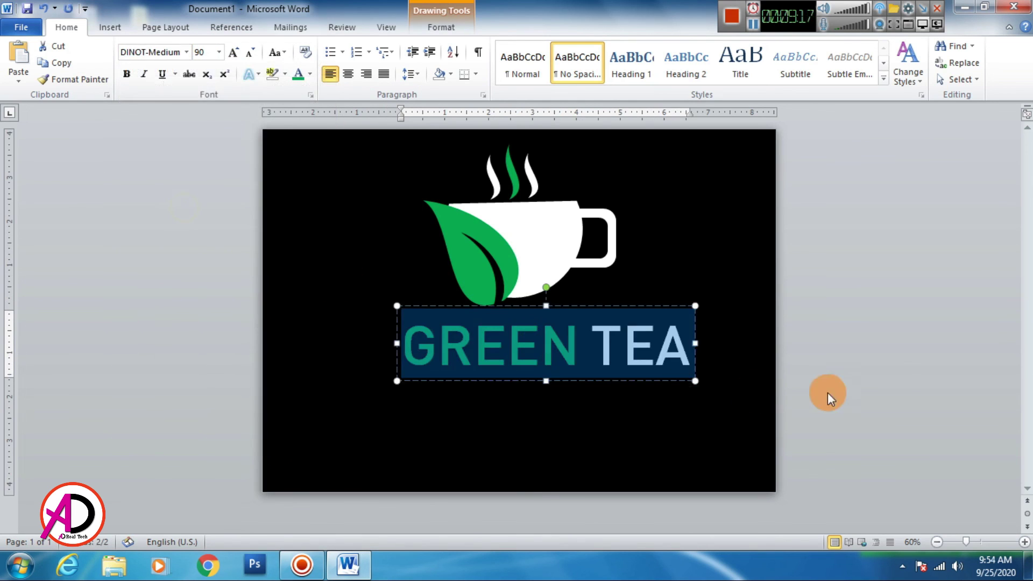
click(895, 382)
- Shrink the title to size 48 and centre it under the cup
click(534, 322)
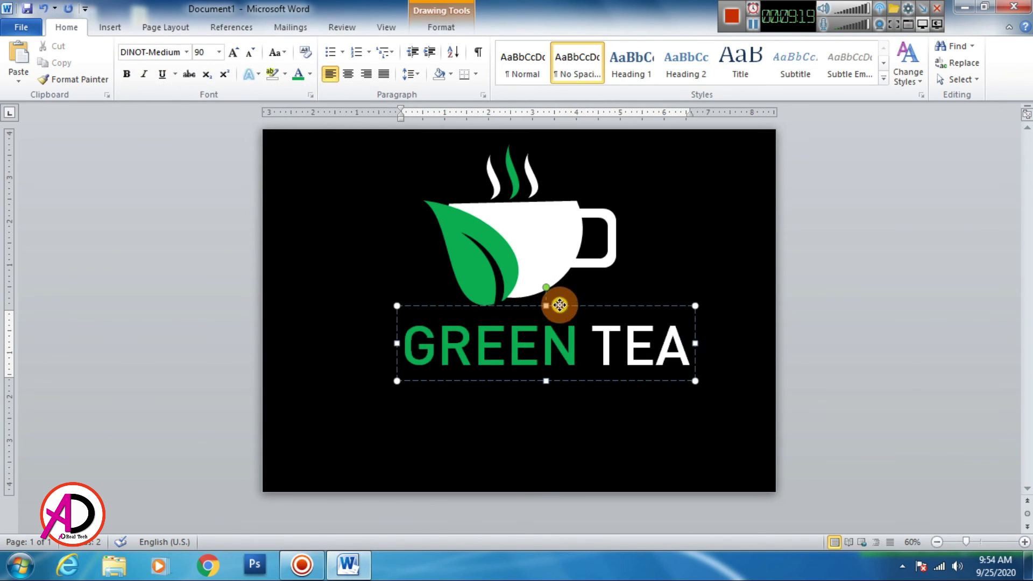
drag(560, 304, 550, 304)
triple_click(559, 331)
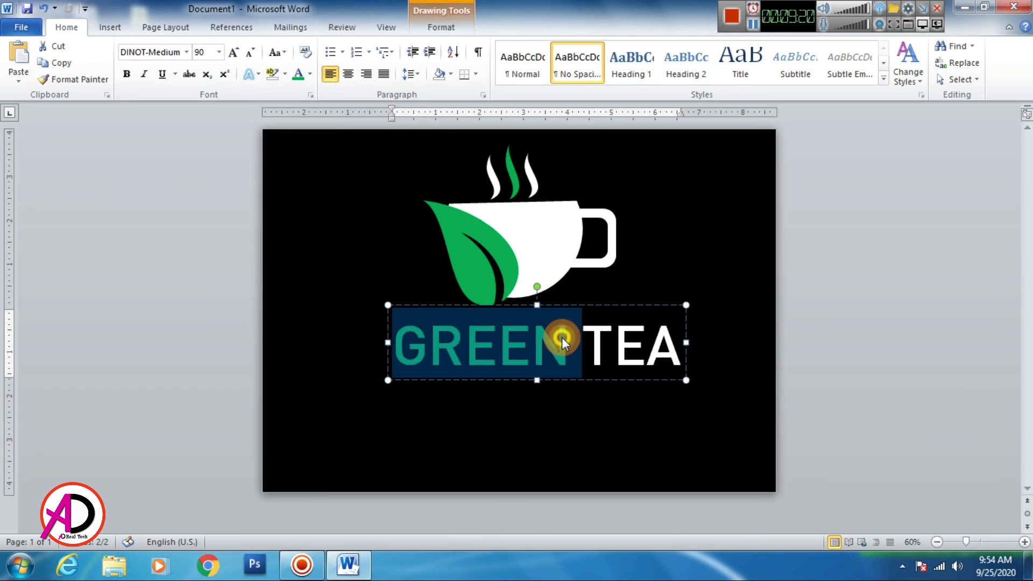
click(250, 53)
click(250, 53)
click(249, 53)
drag(509, 309, 557, 305)
click(944, 345)
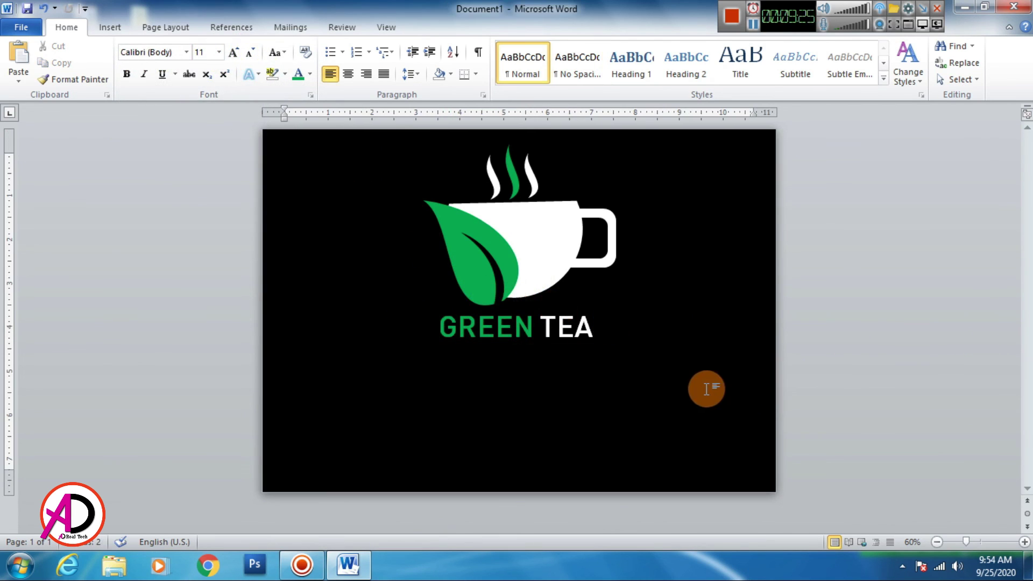